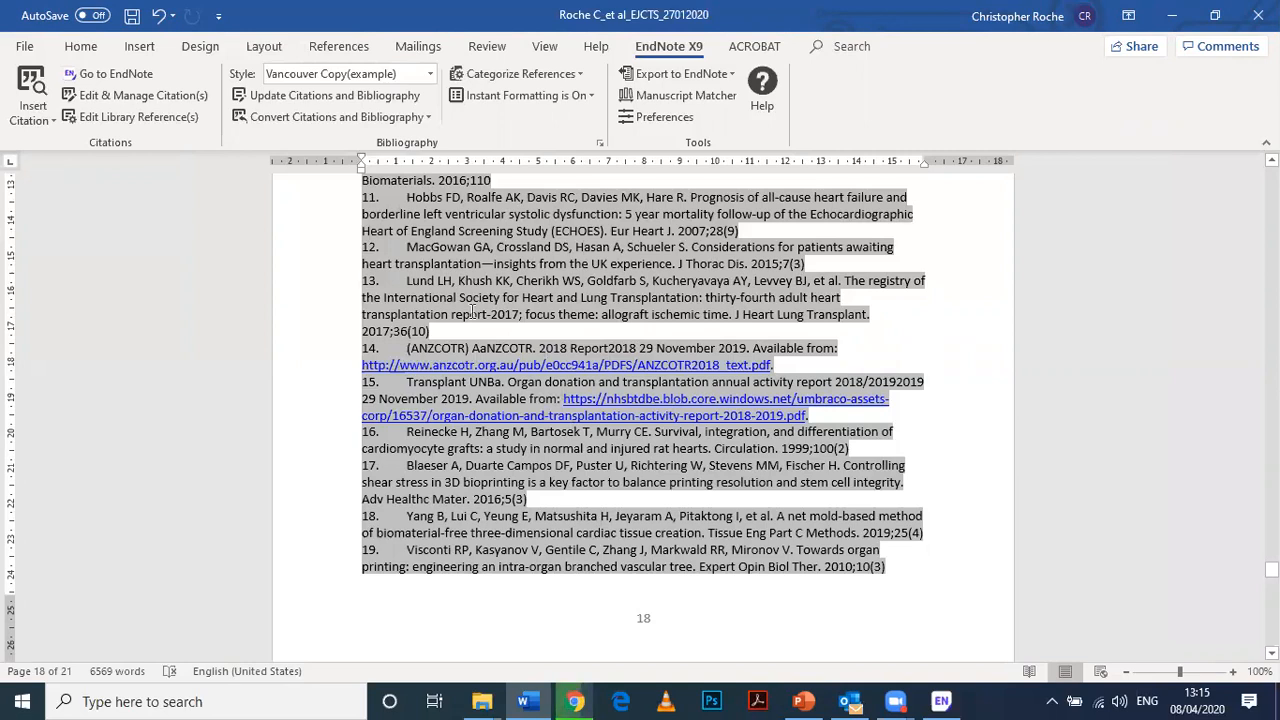
Switch to Chrome and read the References section of the journal's author guidelines, including the Journals citation example
left_click(429, 70)
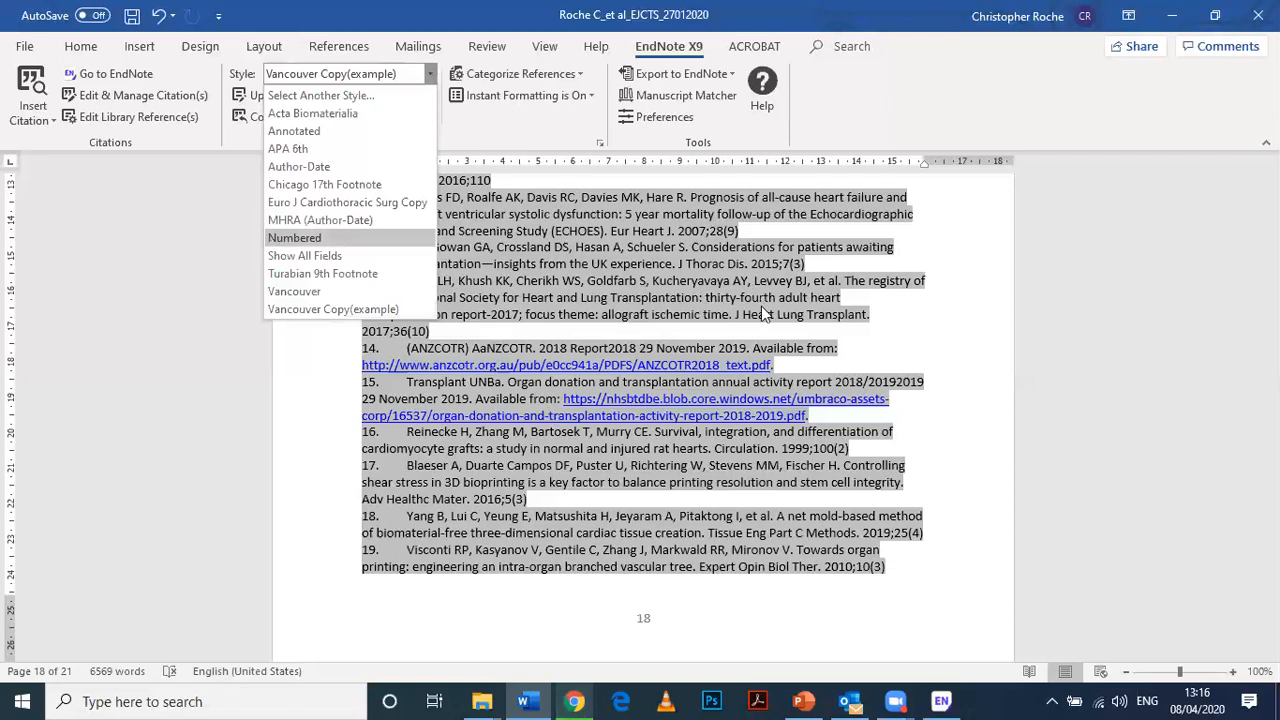
key("alt+Tab")
key("alt+Tab")
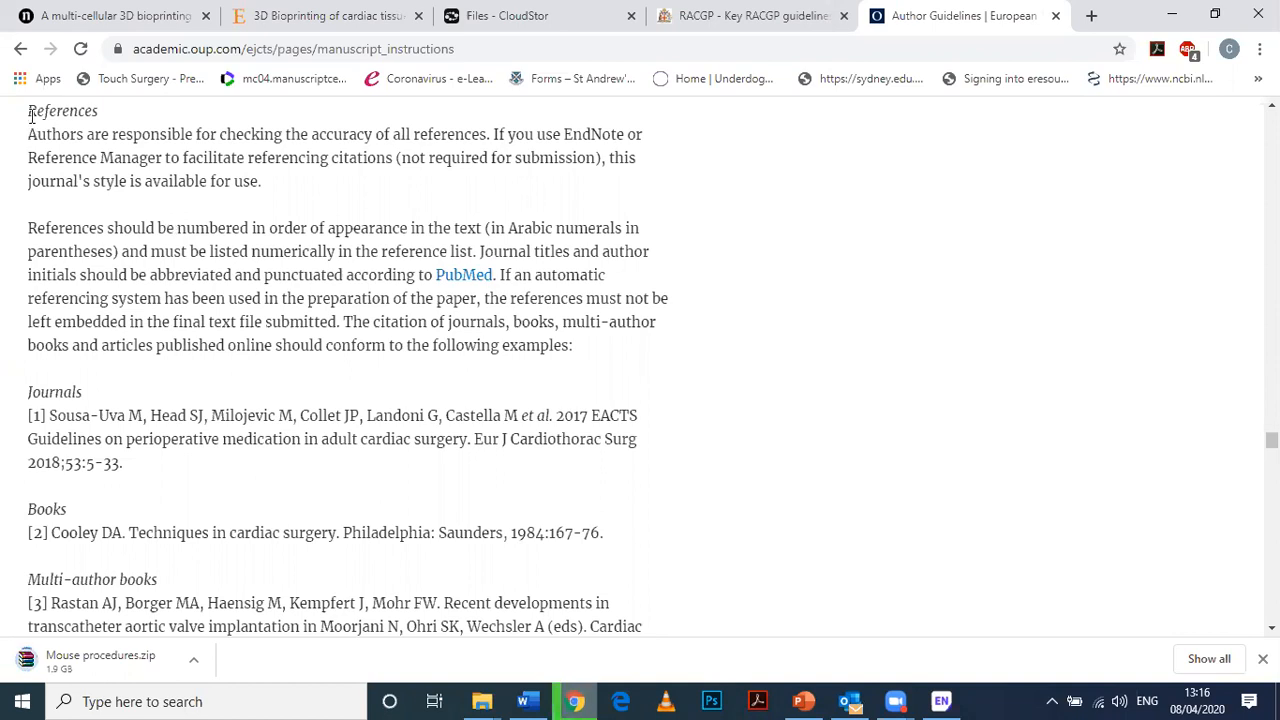
left_click_drag(258, 366, 338, 403)
left_click(993, 281)
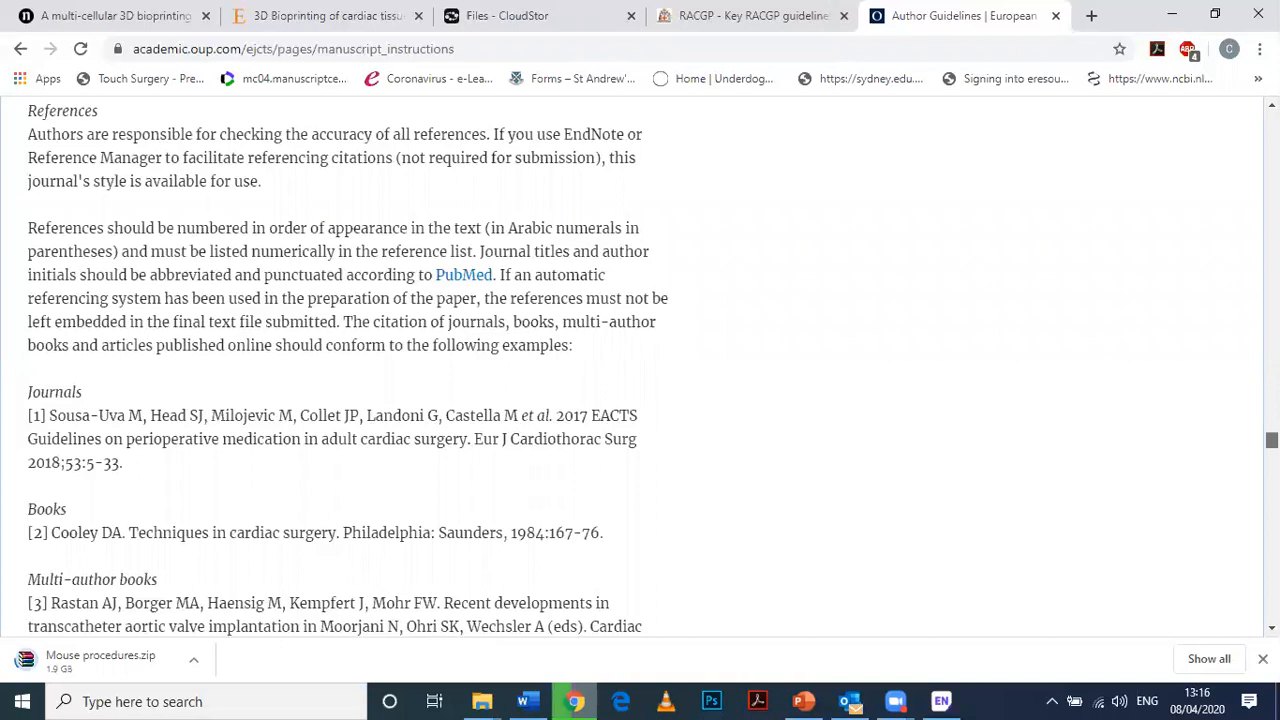
scroll(640, 360, "up", 1)
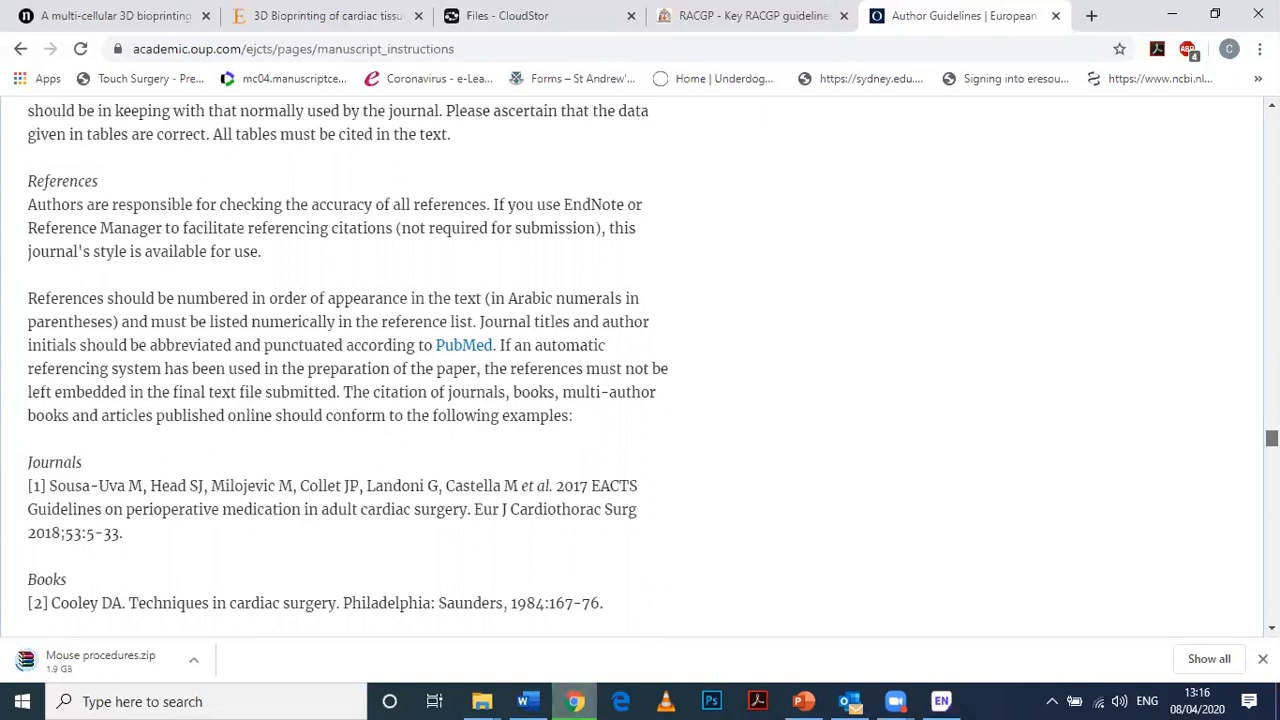
scroll(640, 365, "down", 1)
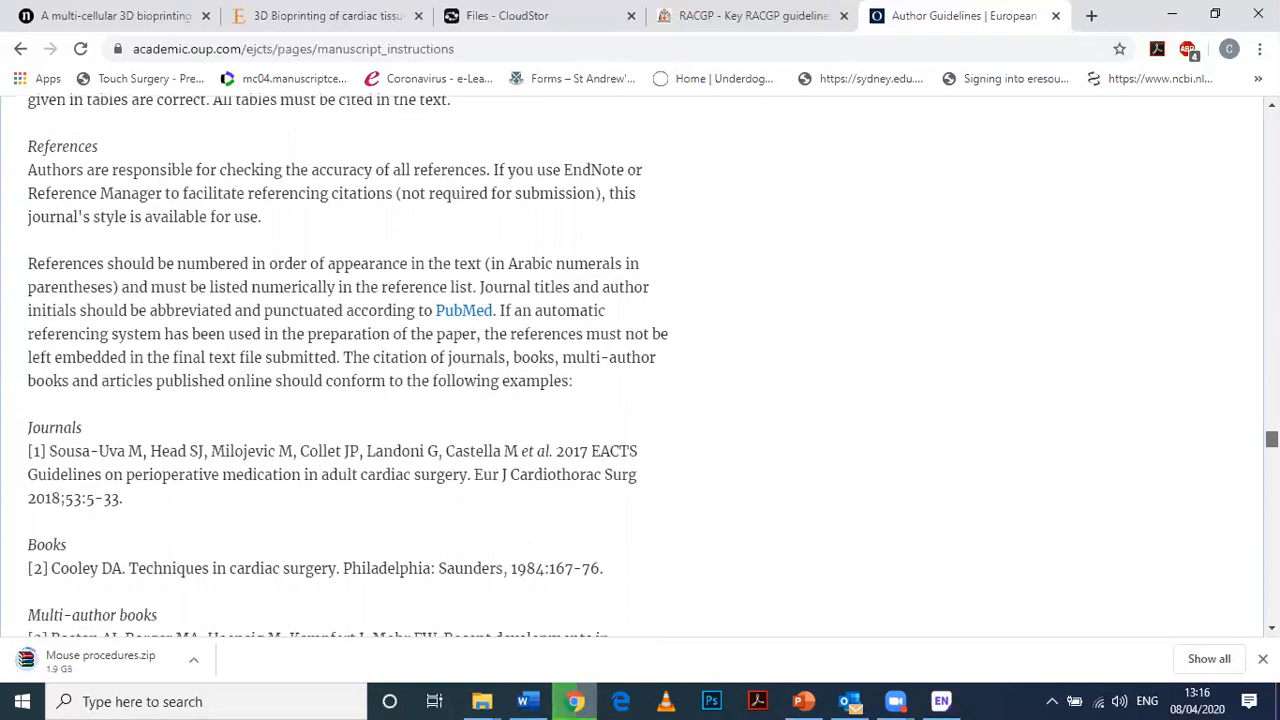
scroll(640, 365, "down", 1)
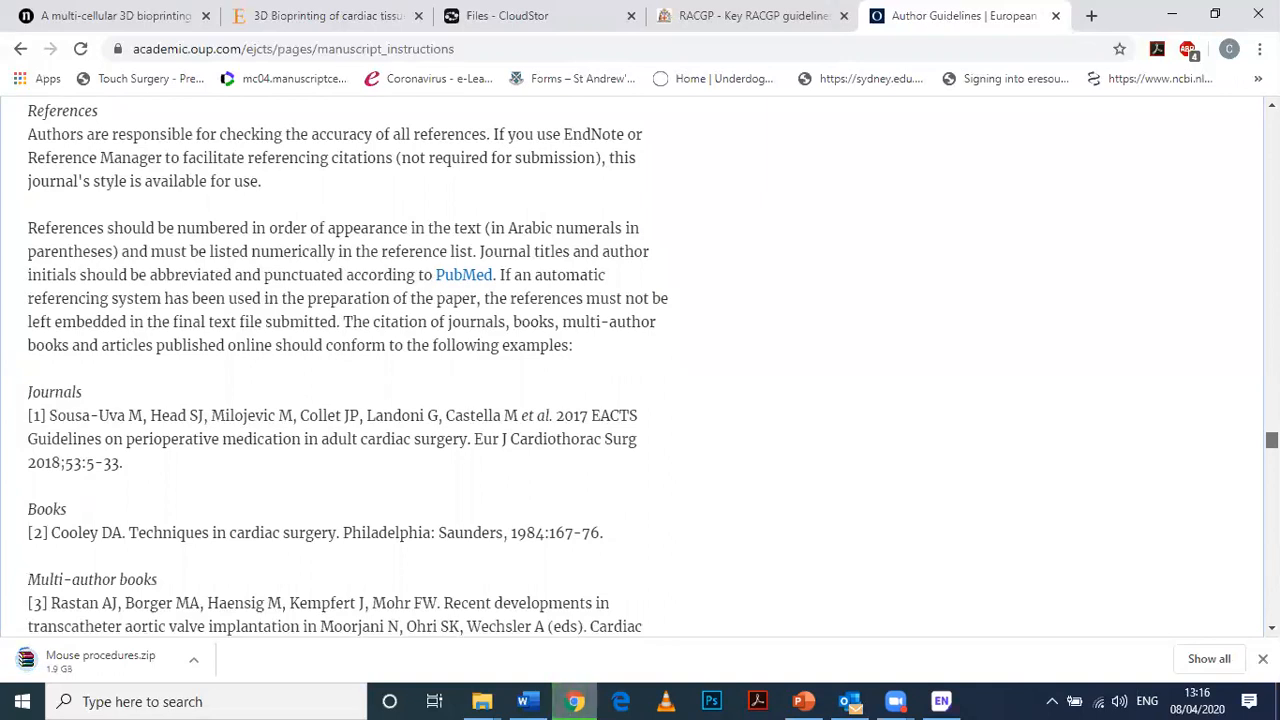
scroll(640, 365, "down", 1)
scroll(640, 365, "down", 2)
scroll(717, 329, "down", 2)
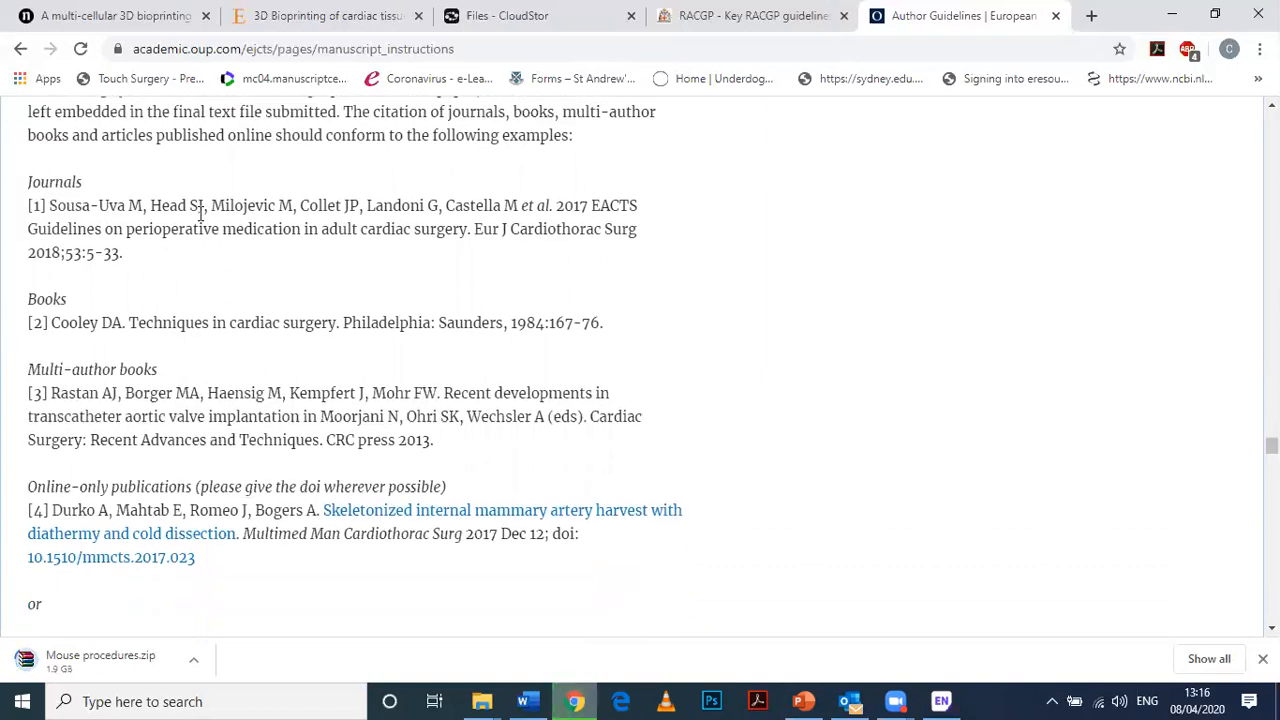
left_click_drag(124, 257, 49, 205)
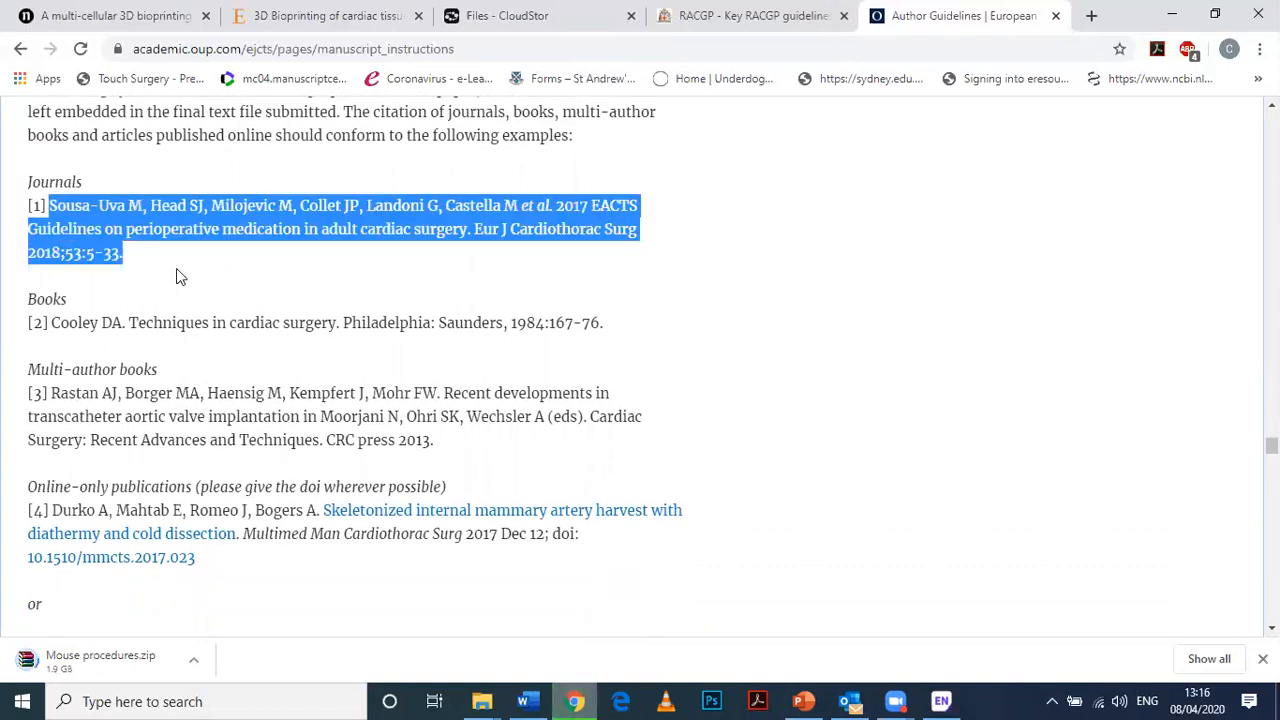
left_click(388, 255)
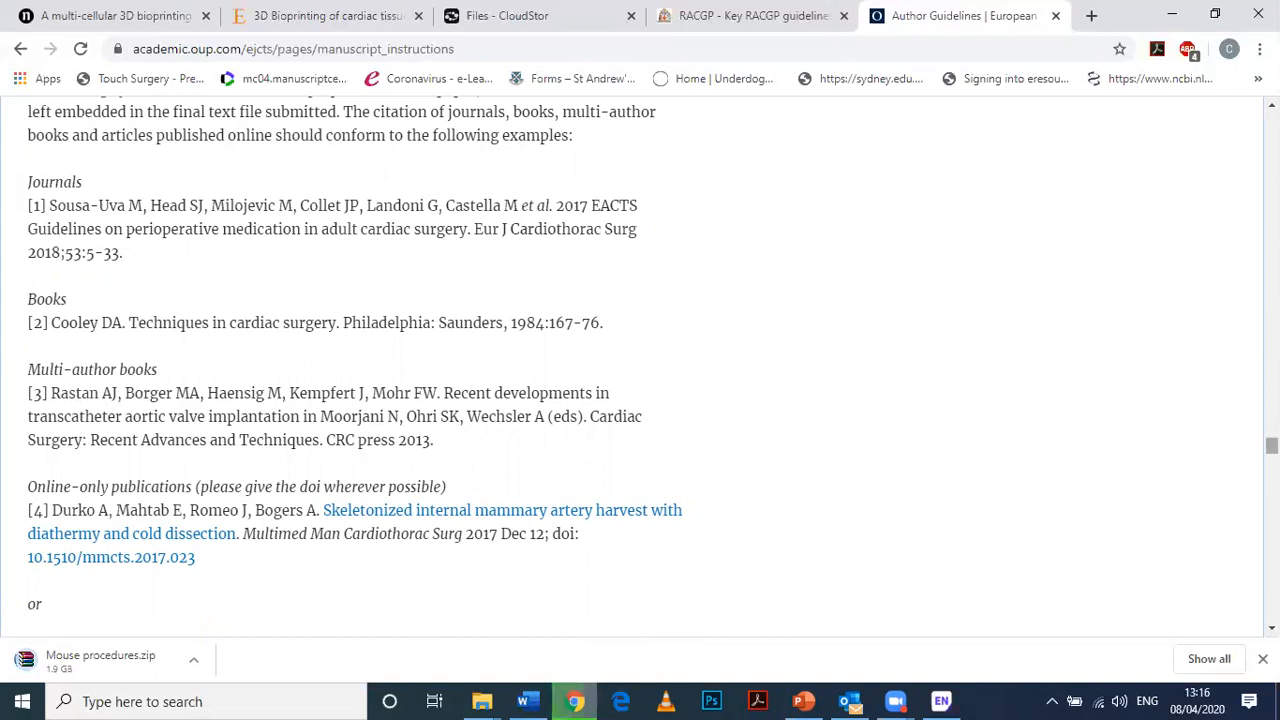
Examine the guidelines' examples for books and online-only publications, especially the web-page reference, and the rule for more than six authors
scroll(1271, 445, "down", 3)
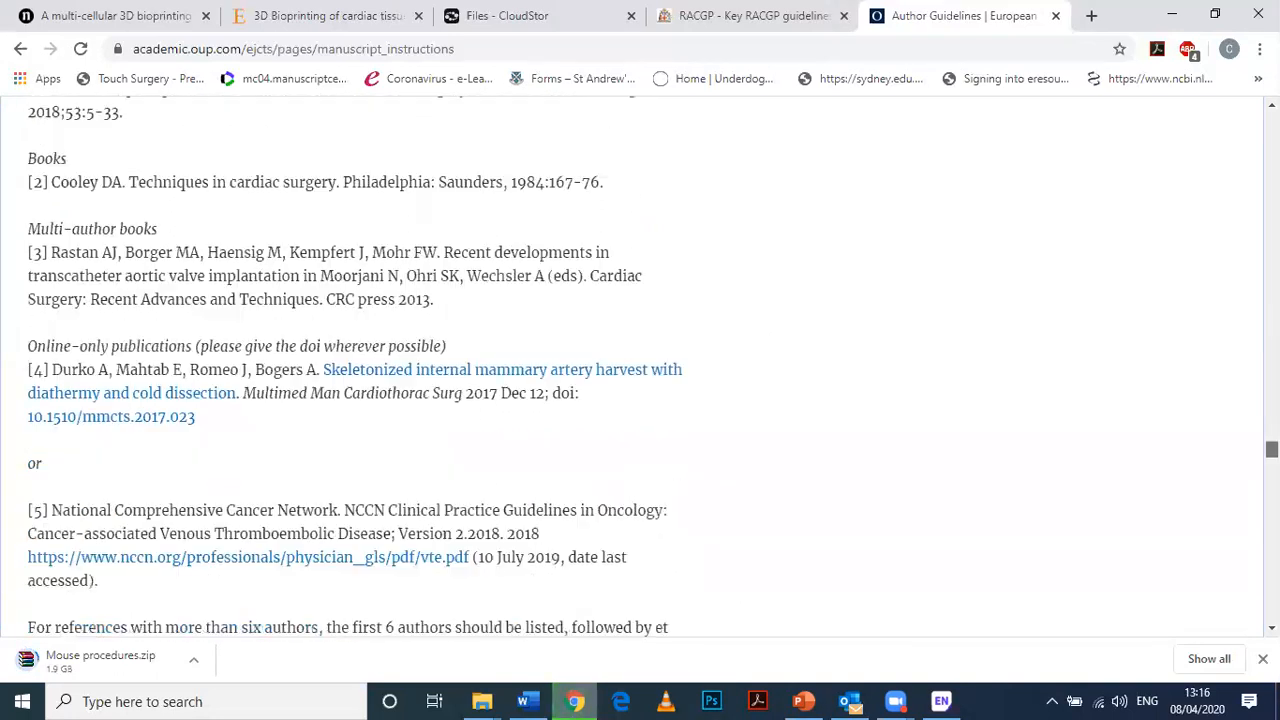
scroll(1271, 450, "down", 1)
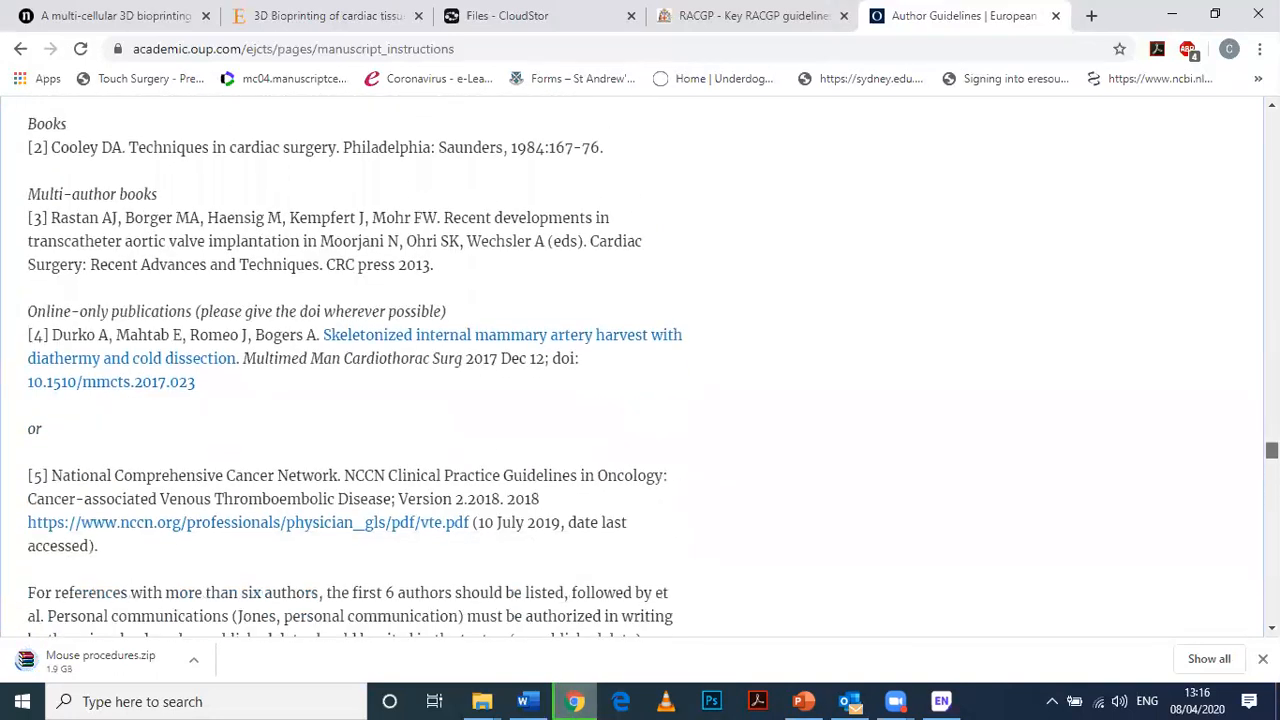
scroll(1271, 452, "down", 4)
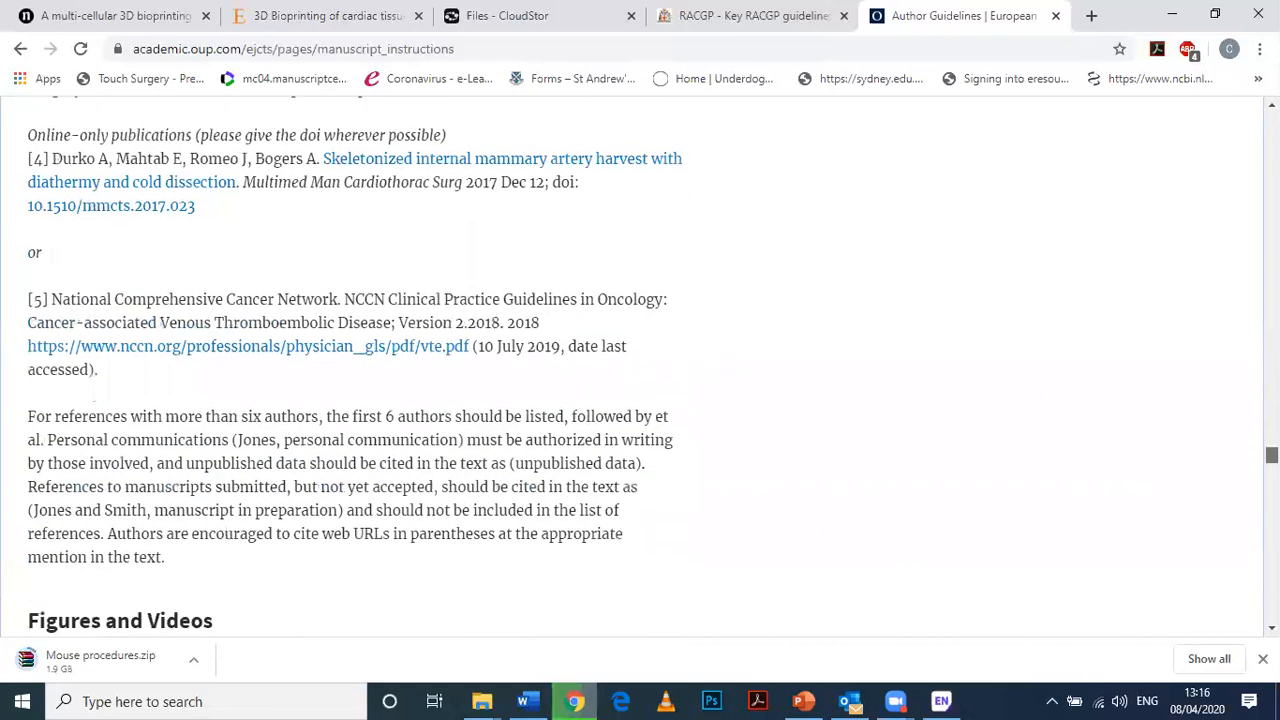
scroll(640, 360, "down", 2)
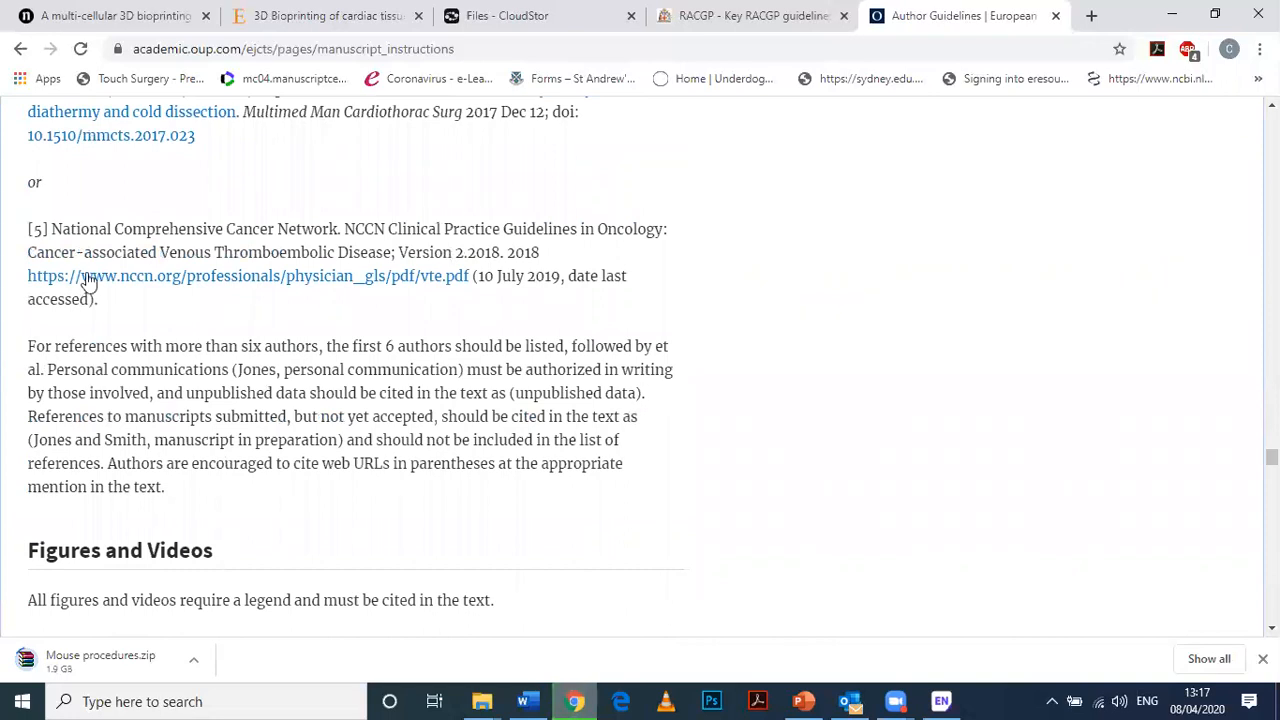
left_click_drag(110, 302, 22, 228)
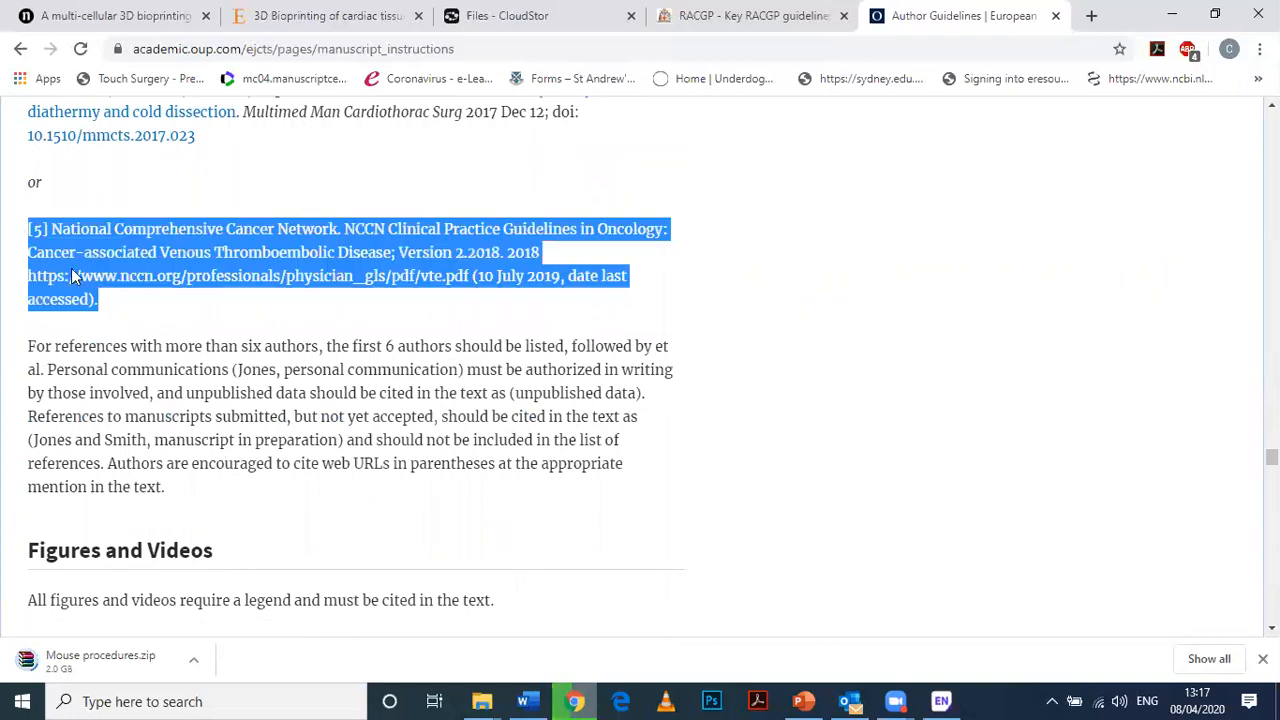
left_click_drag(72, 277, 30, 100)
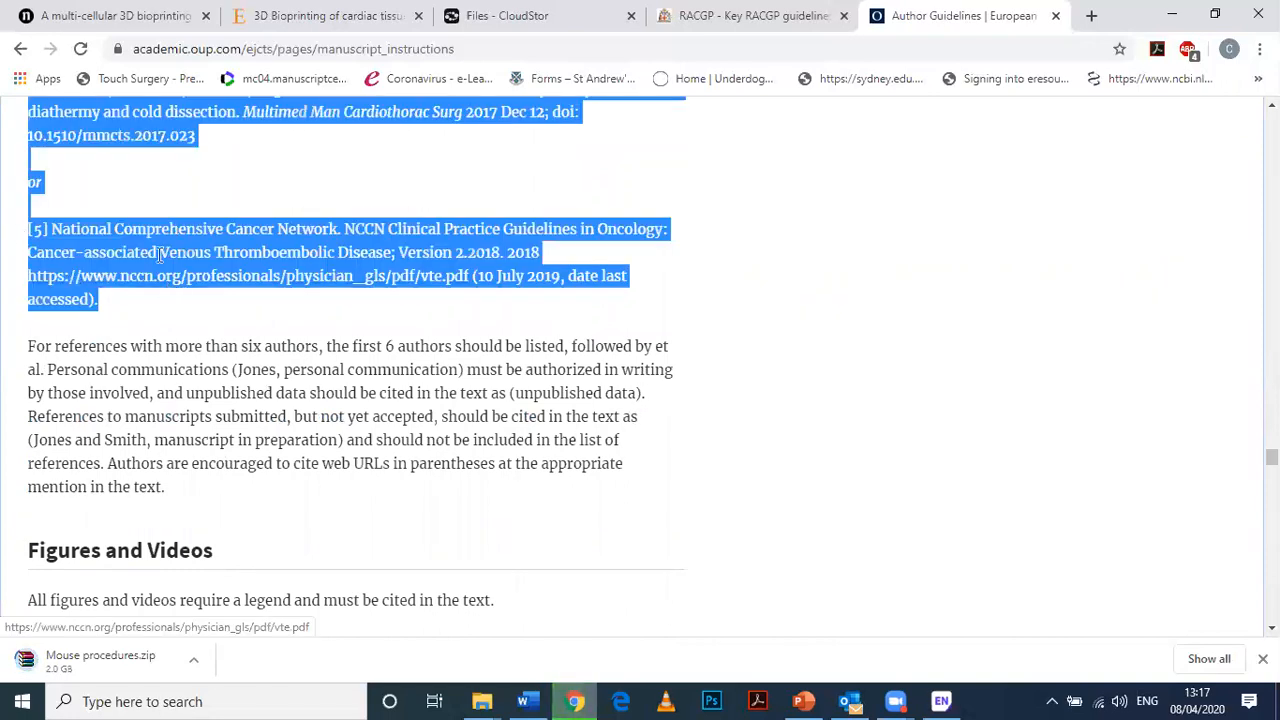
left_click(188, 315)
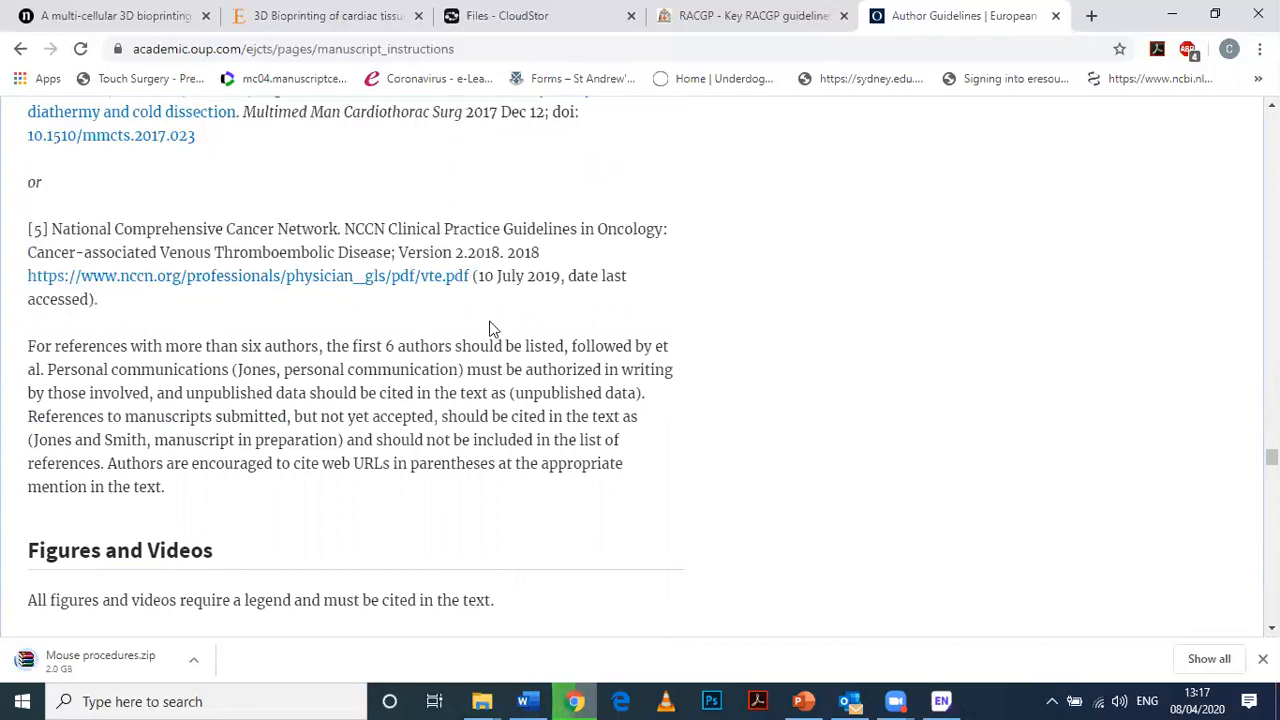
Switch to Word and apply the Euro J Cardiothoracic Surg Copy style to the manuscript's bibliography
key("alt+Tab")
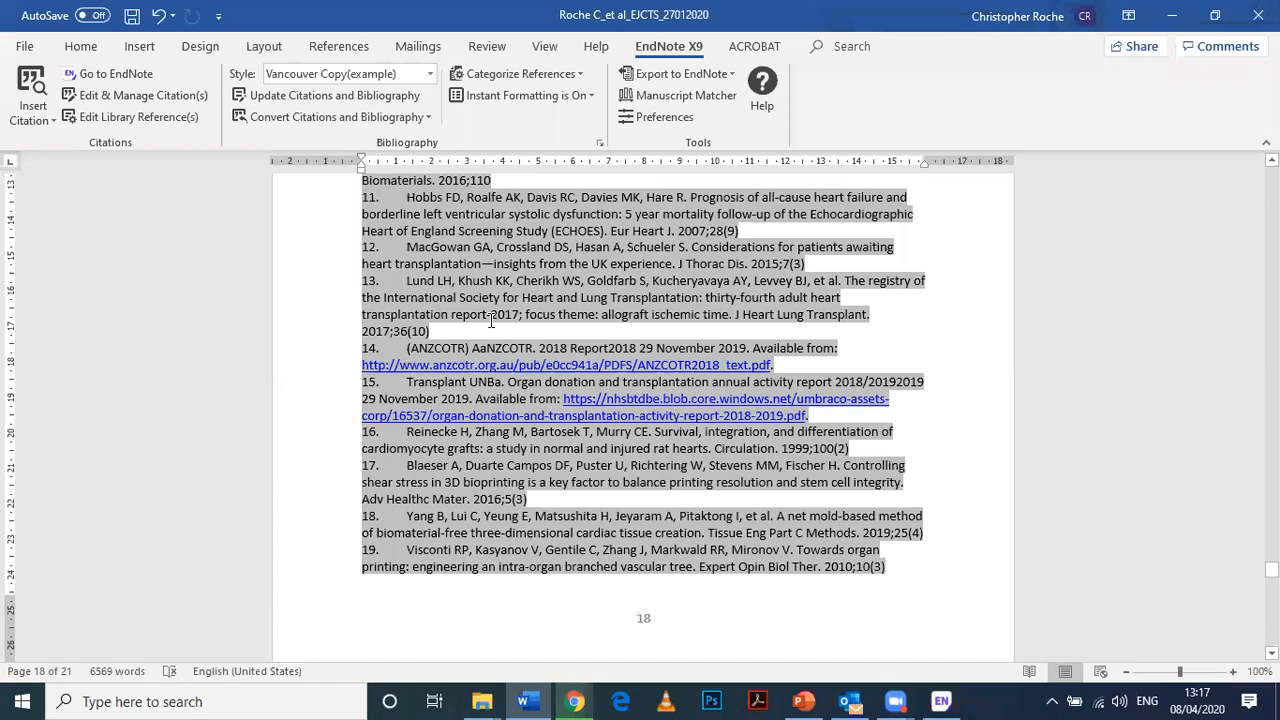
left_click(429, 73)
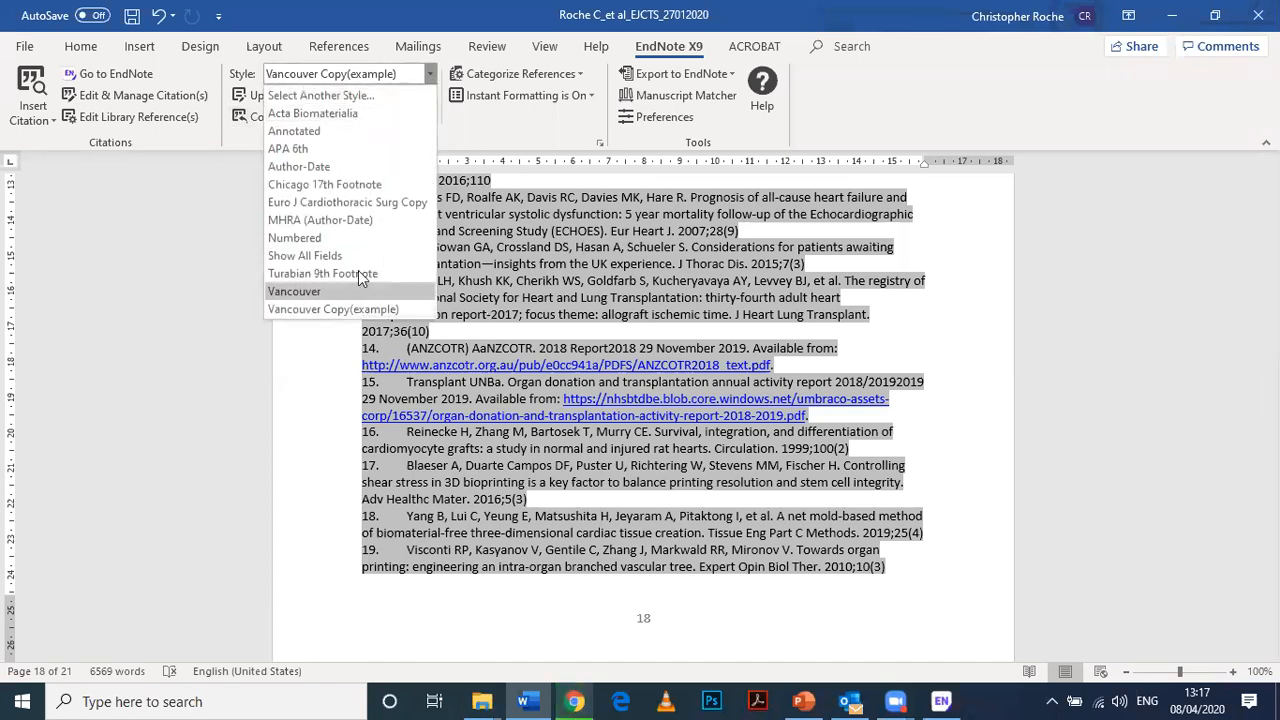
left_click(358, 202)
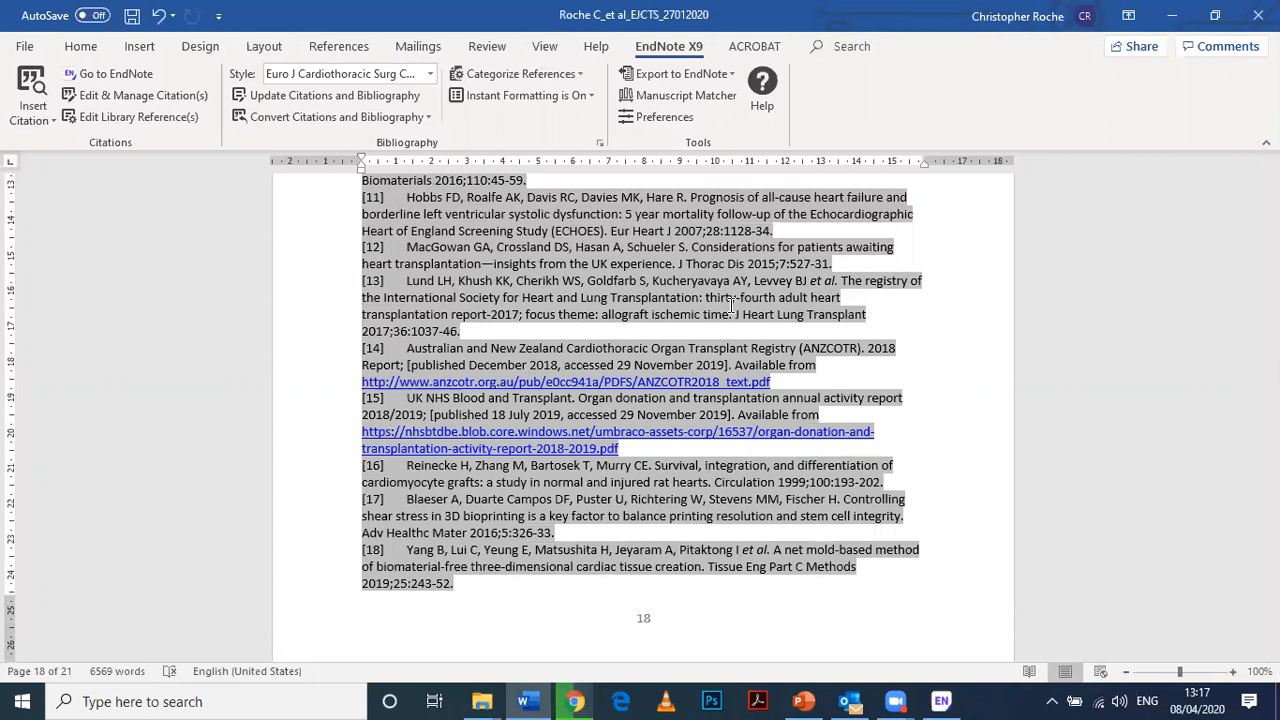
Examine how the web-based references 14 and 15 are formatted in the bibliography
left_click_drag(406, 344, 777, 383)
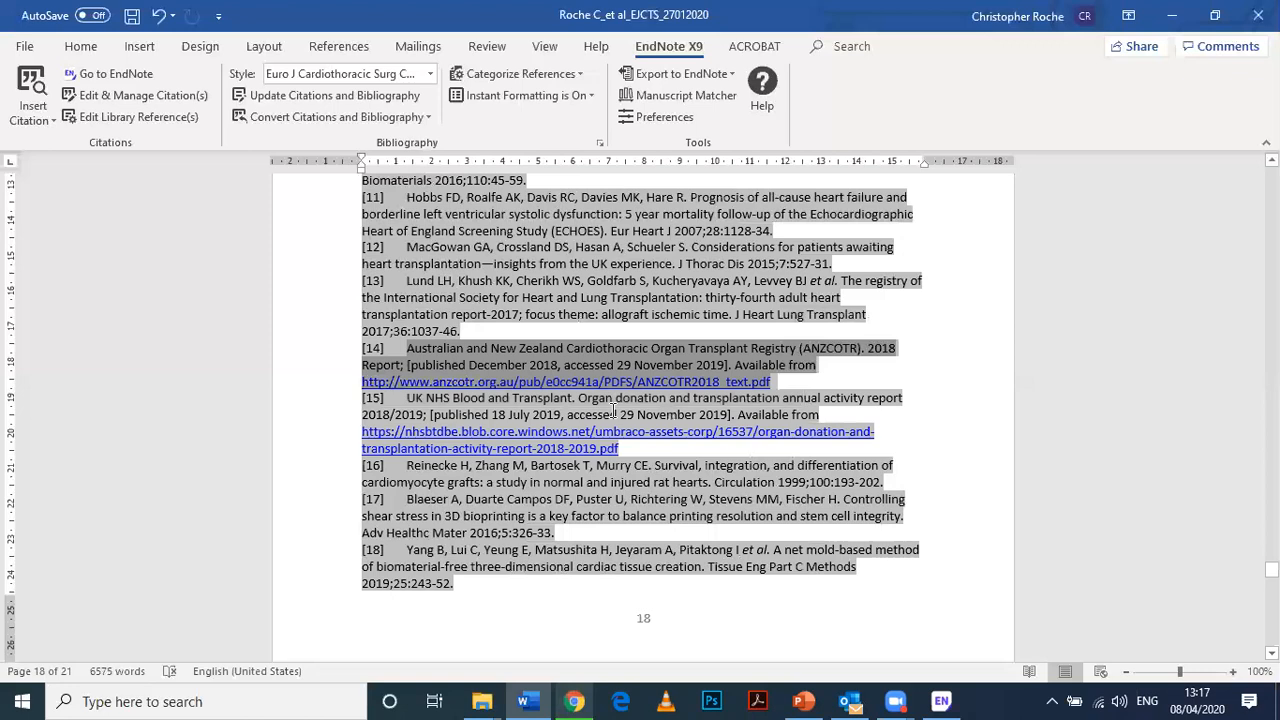
left_click(636, 465)
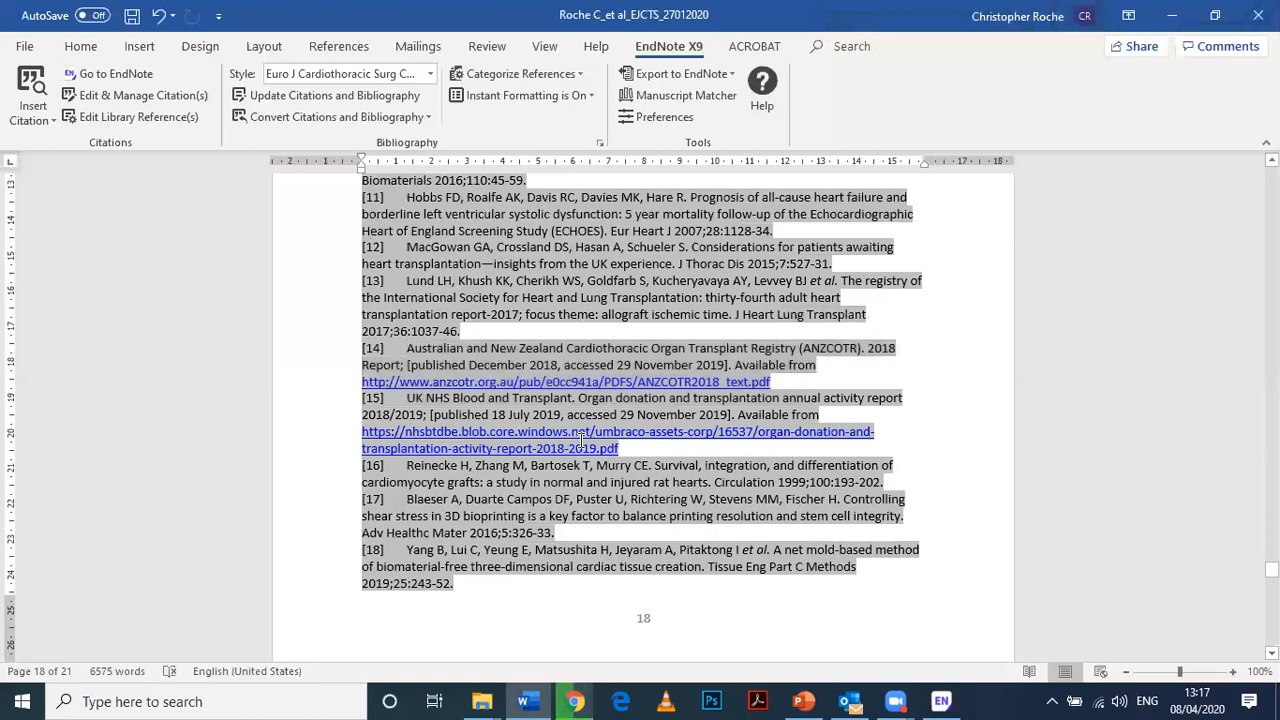
left_click_drag(437, 348, 620, 448)
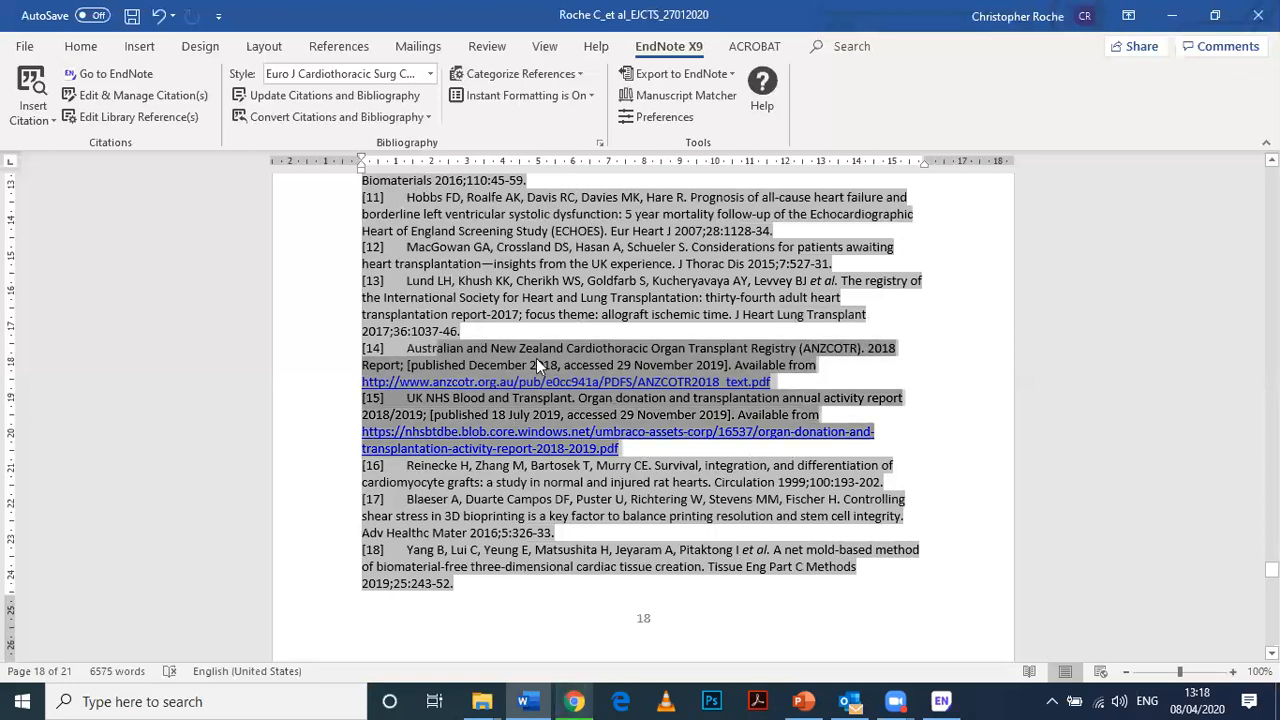
left_click_drag(536, 358, 408, 348)
left_click(773, 303)
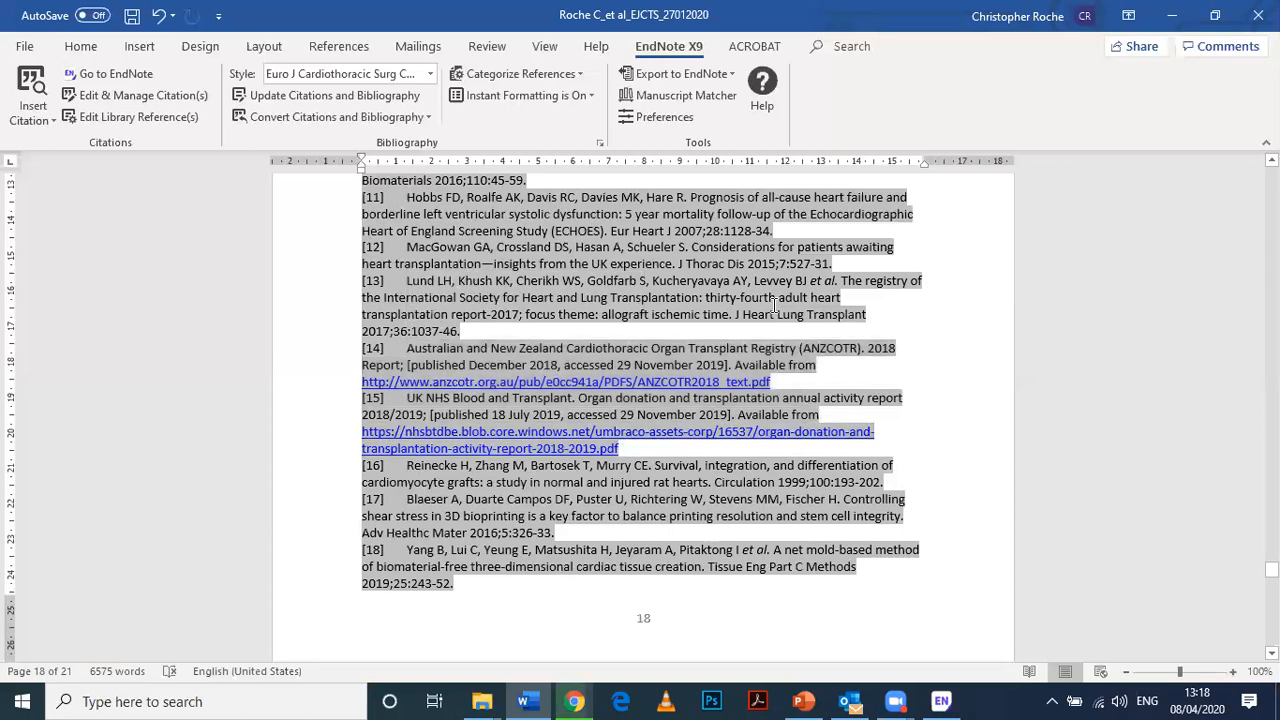
Change the manuscript's citation style back to Vancouver Copy(example)
left_click(430, 74)
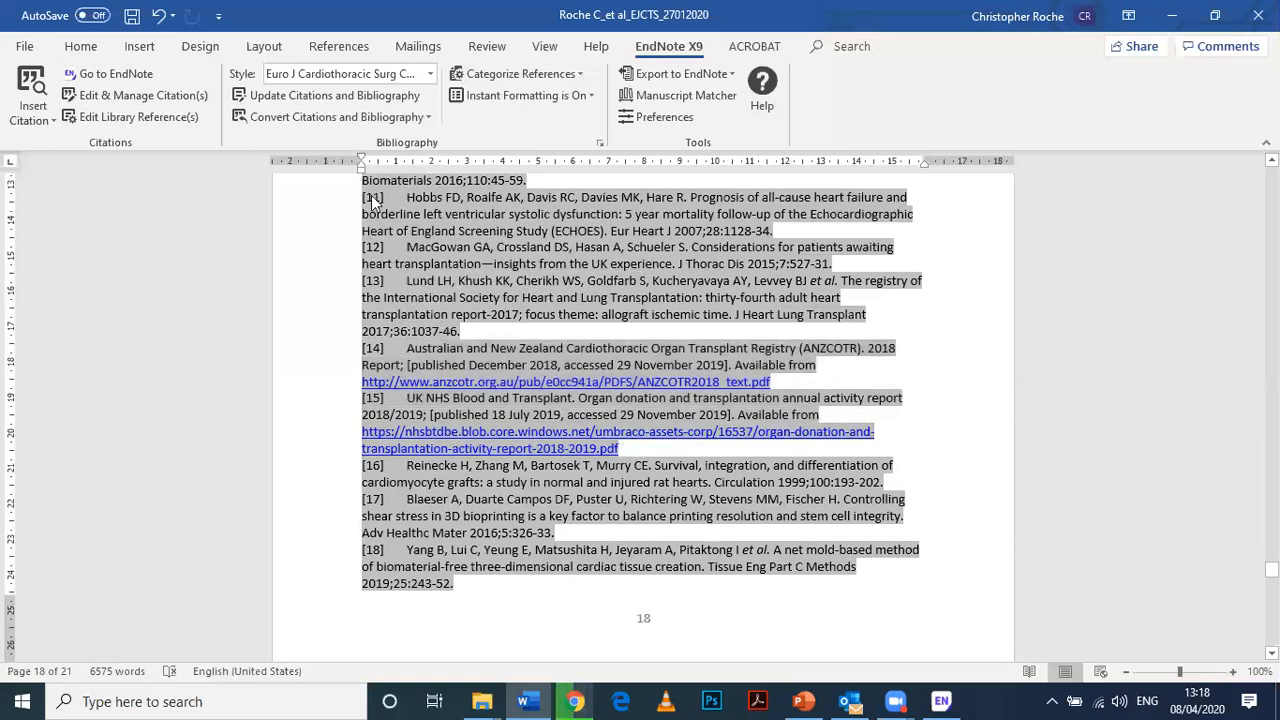
left_click(348, 316)
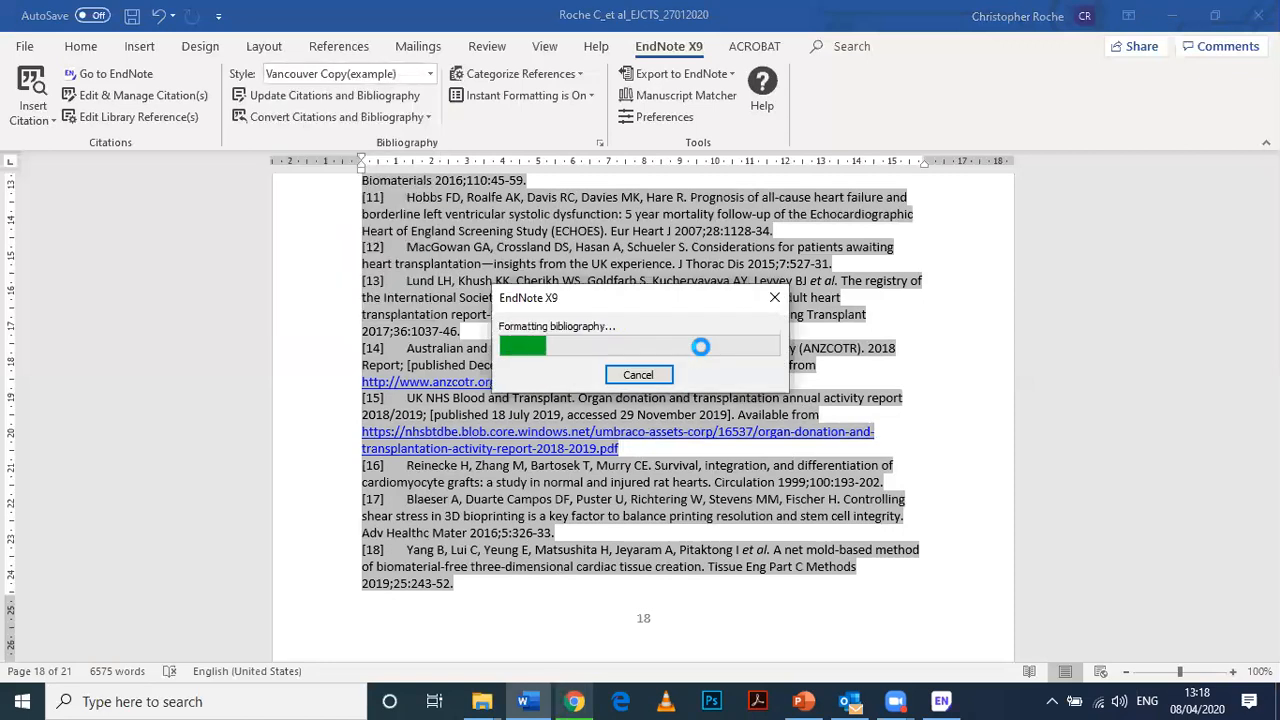
Switch to EndNote, select the Vancouver Copy(example) output style and open it for editing
key("alt+Tab")
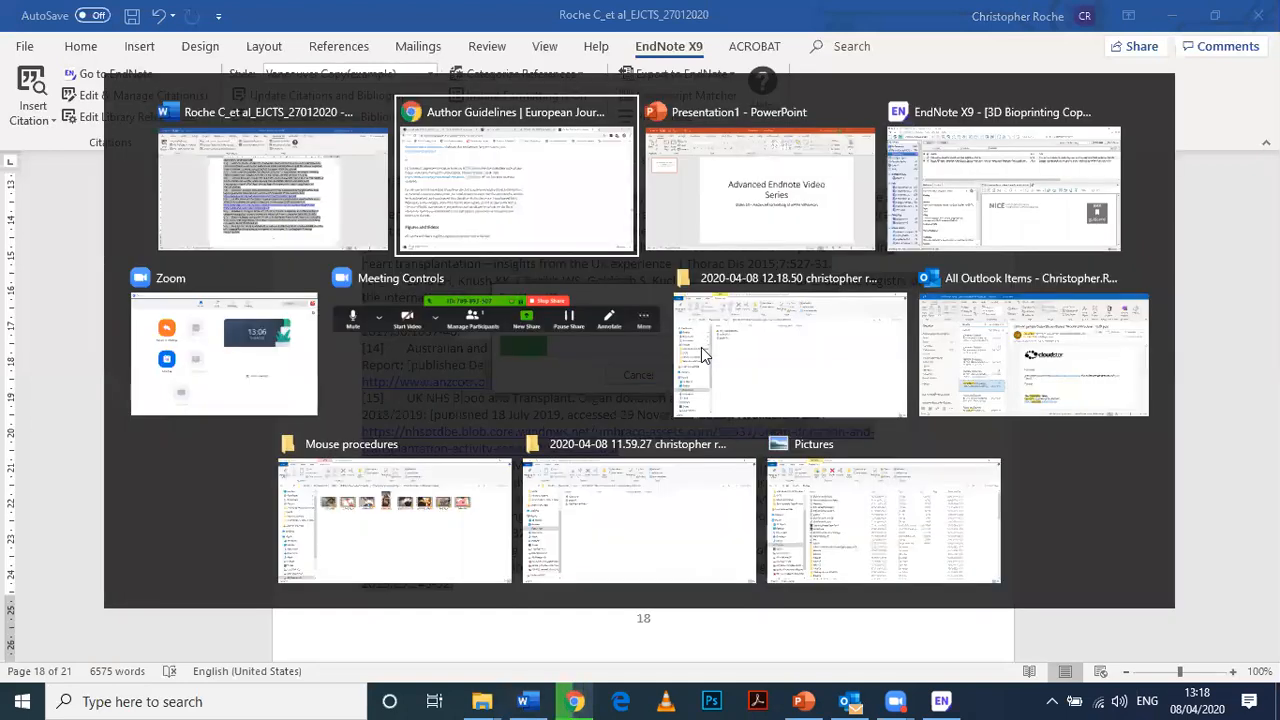
key("Tab")
key("Tab")
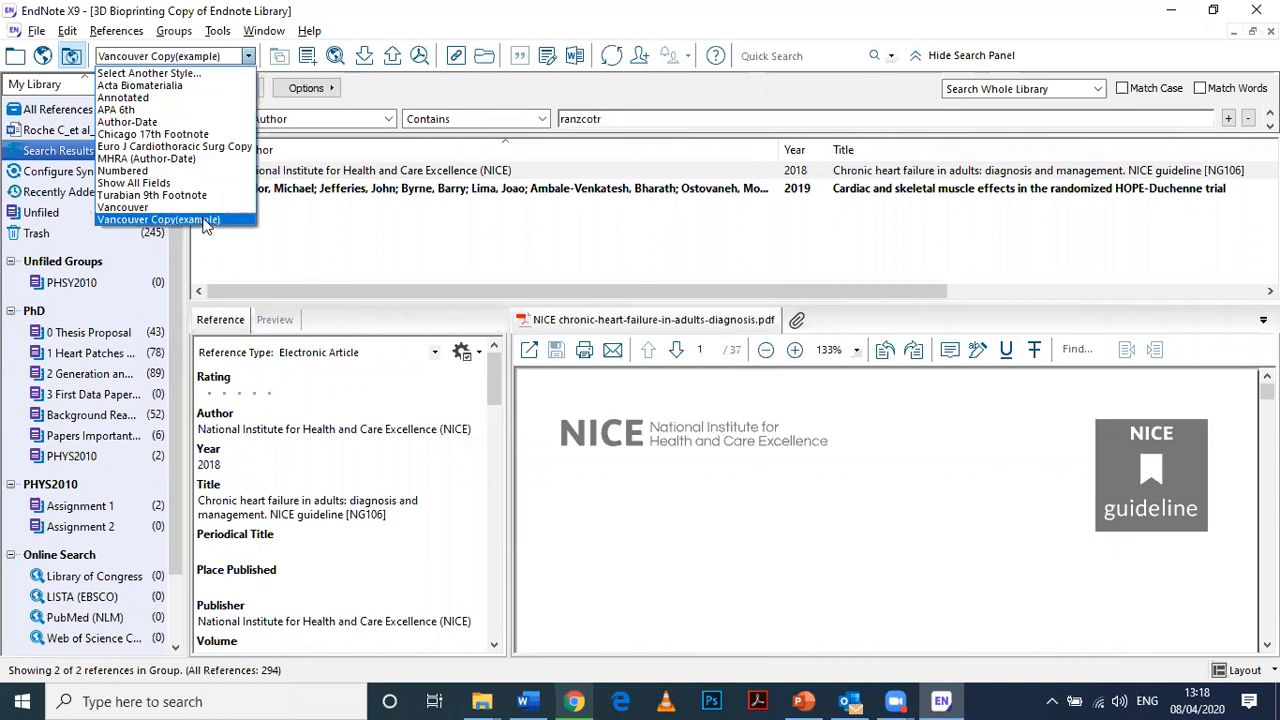
left_click(204, 224)
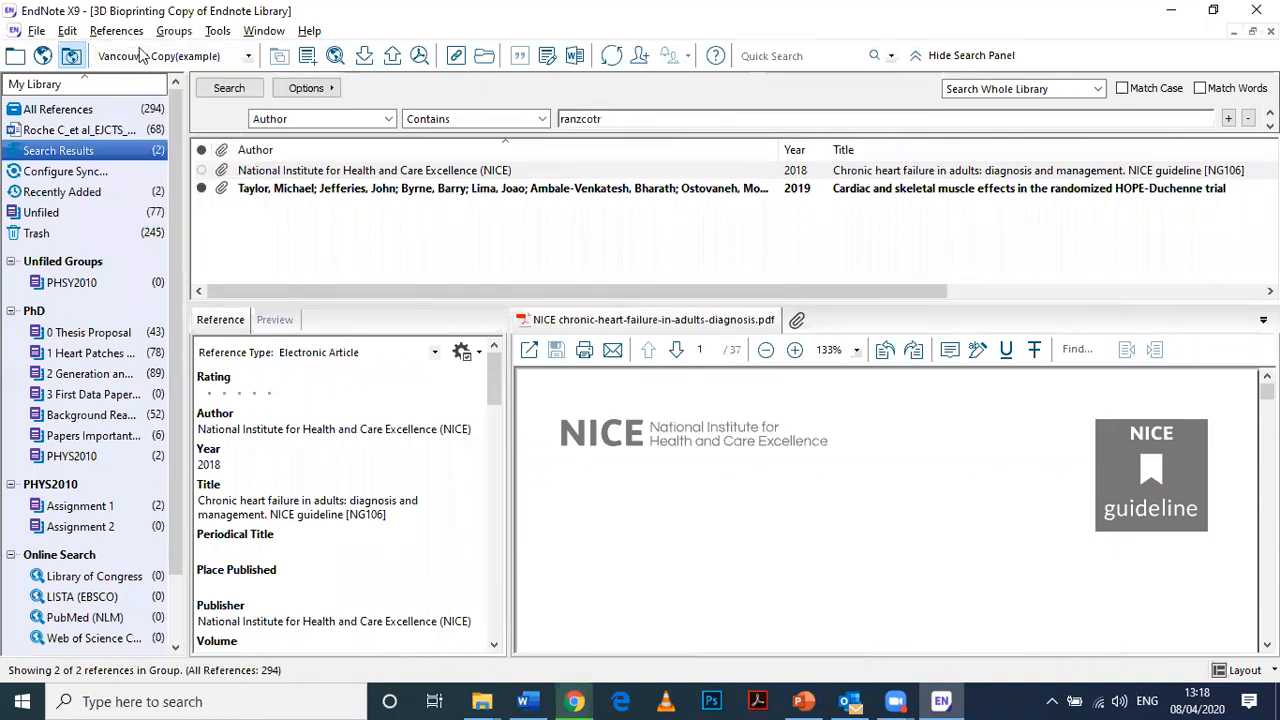
left_click(76, 32)
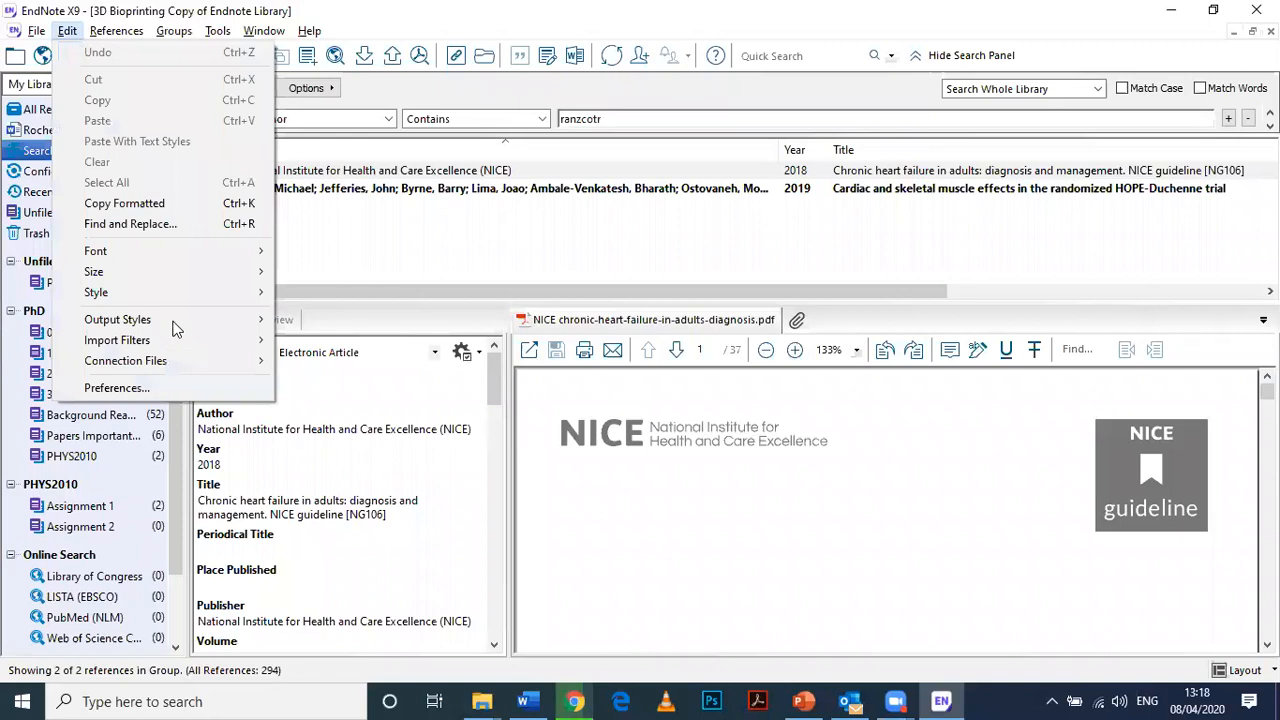
mouse_move(173, 329)
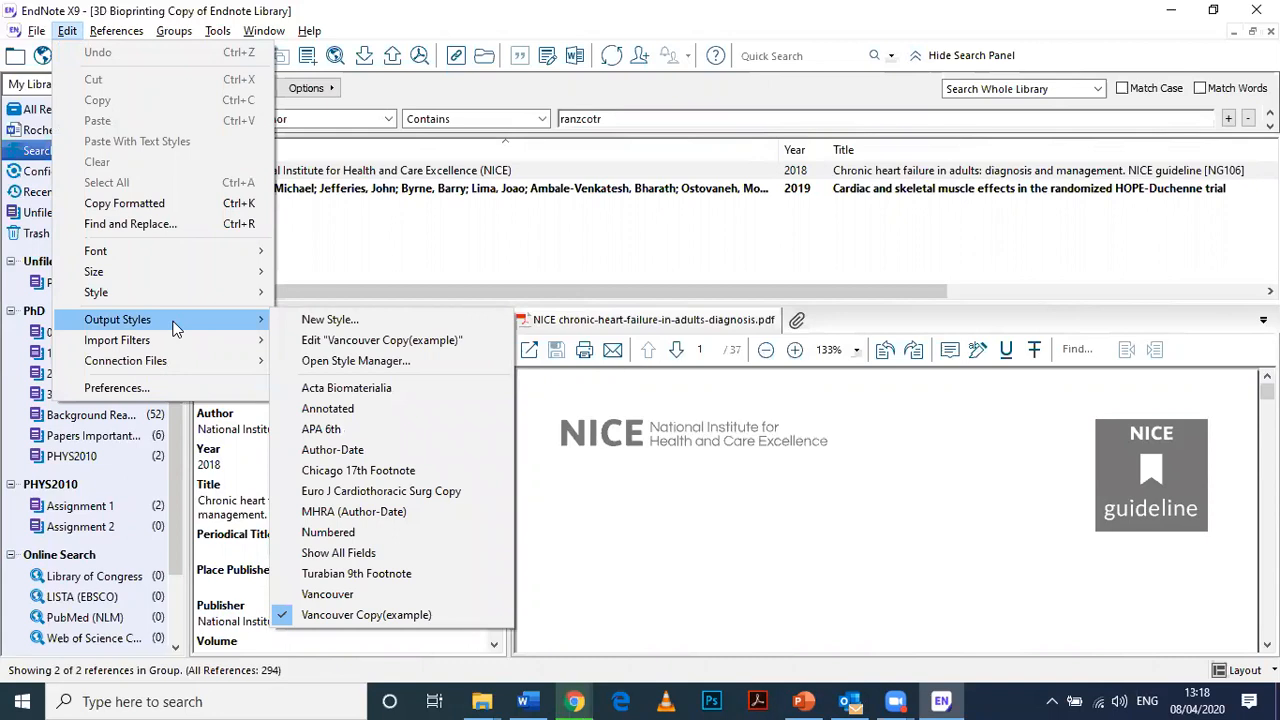
left_click(388, 341)
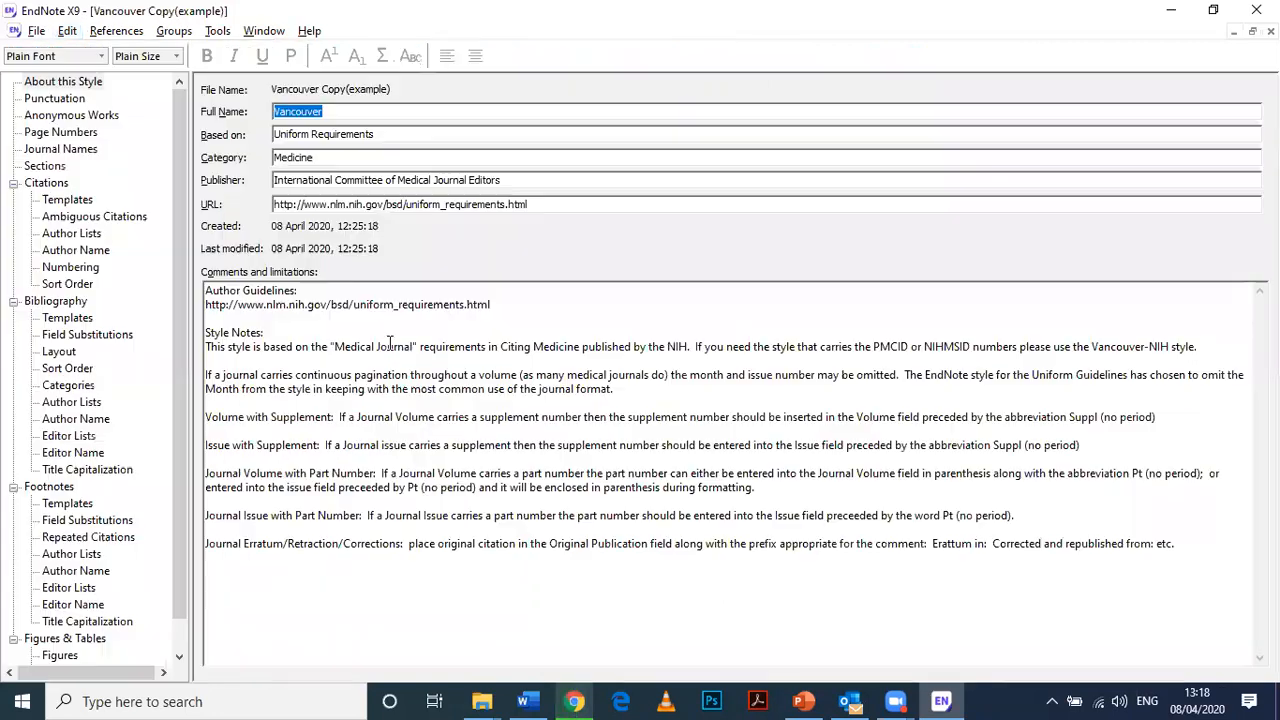
Open the style's bibliography templates and examine the Electronic Article template
left_click(78, 318)
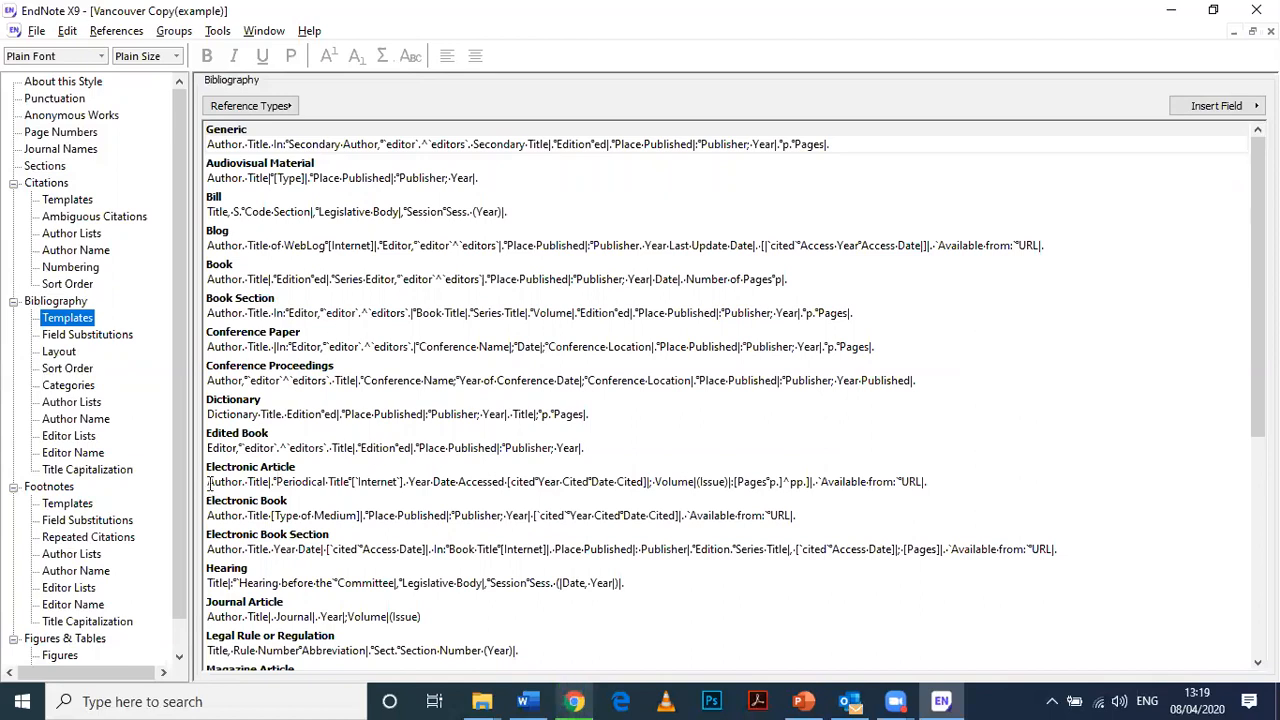
left_click_drag(209, 484, 926, 487)
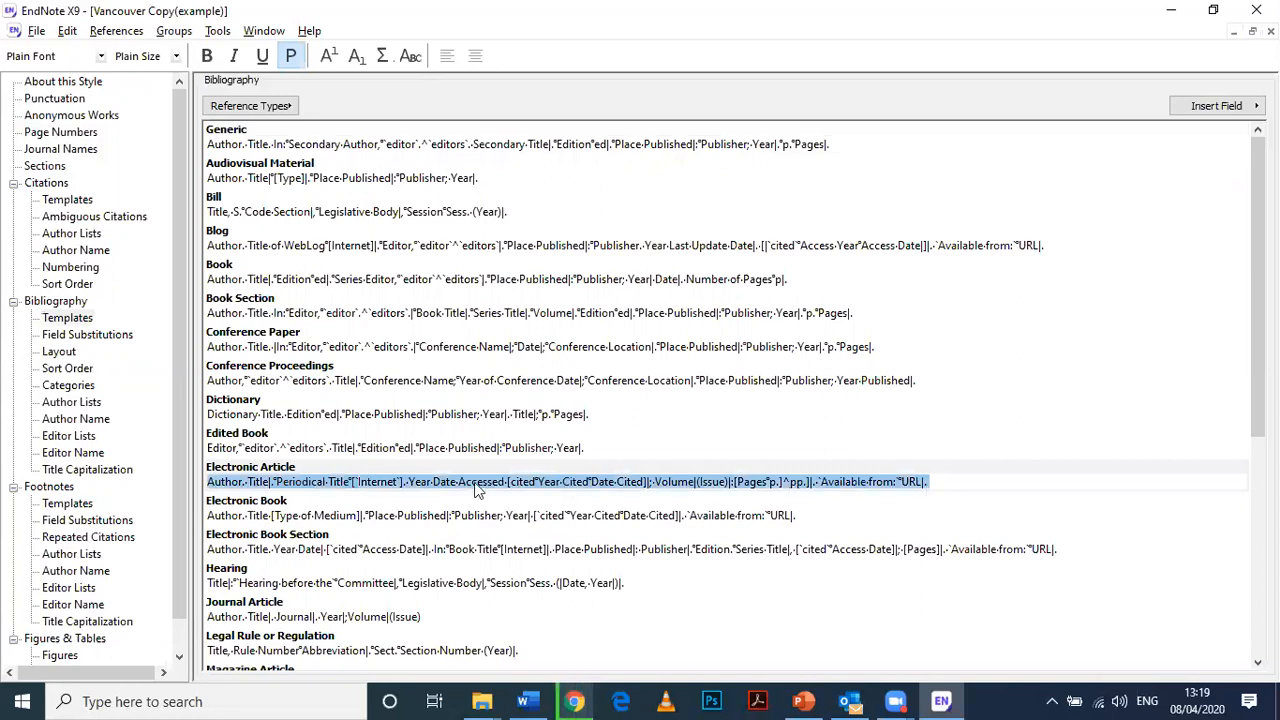
left_click(693, 482)
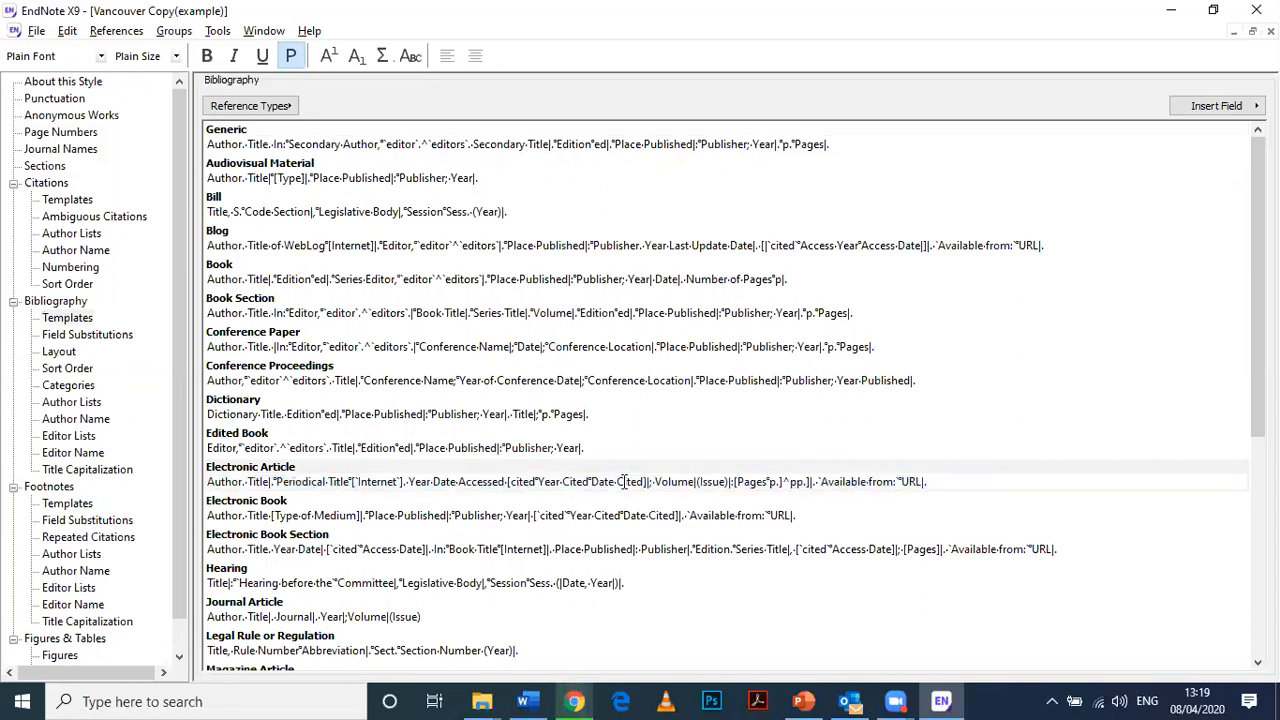
Switch to the Word manuscript and examine how the title, dates and web address are formatted in reference 14
key("alt+Tab")
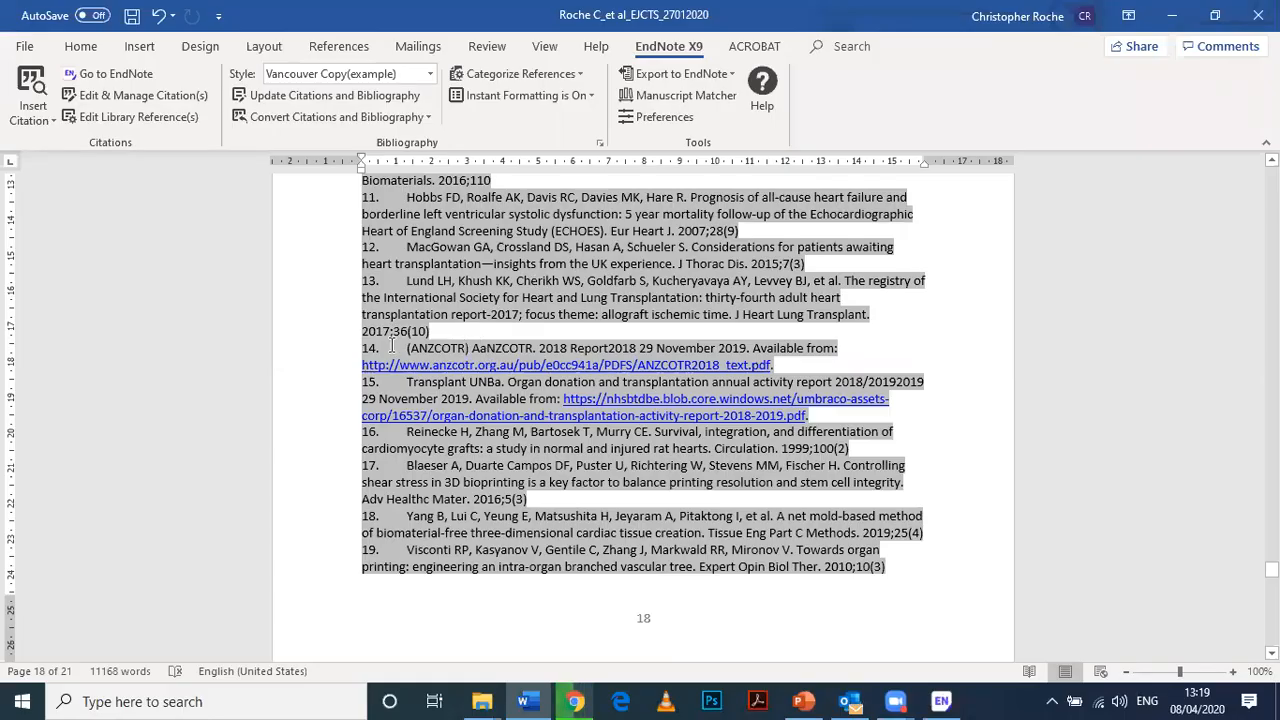
left_click_drag(406, 348, 636, 347)
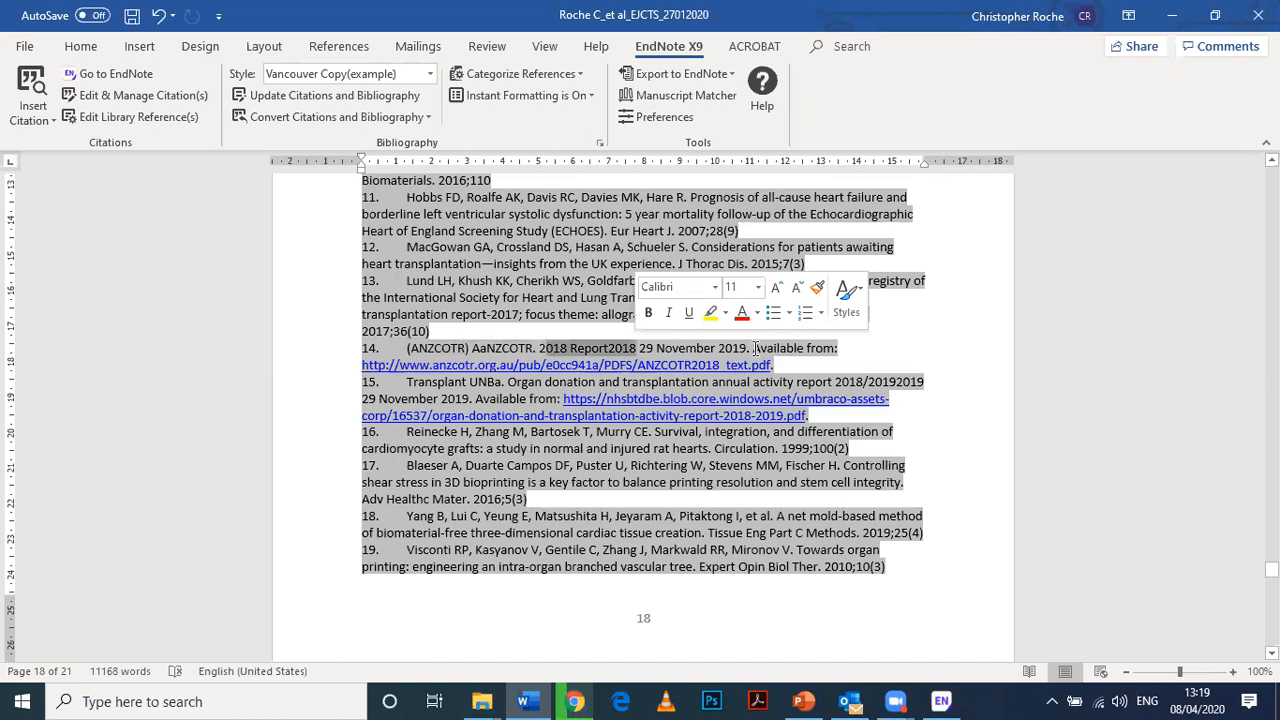
left_click(679, 348)
left_click_drag(755, 348, 838, 349)
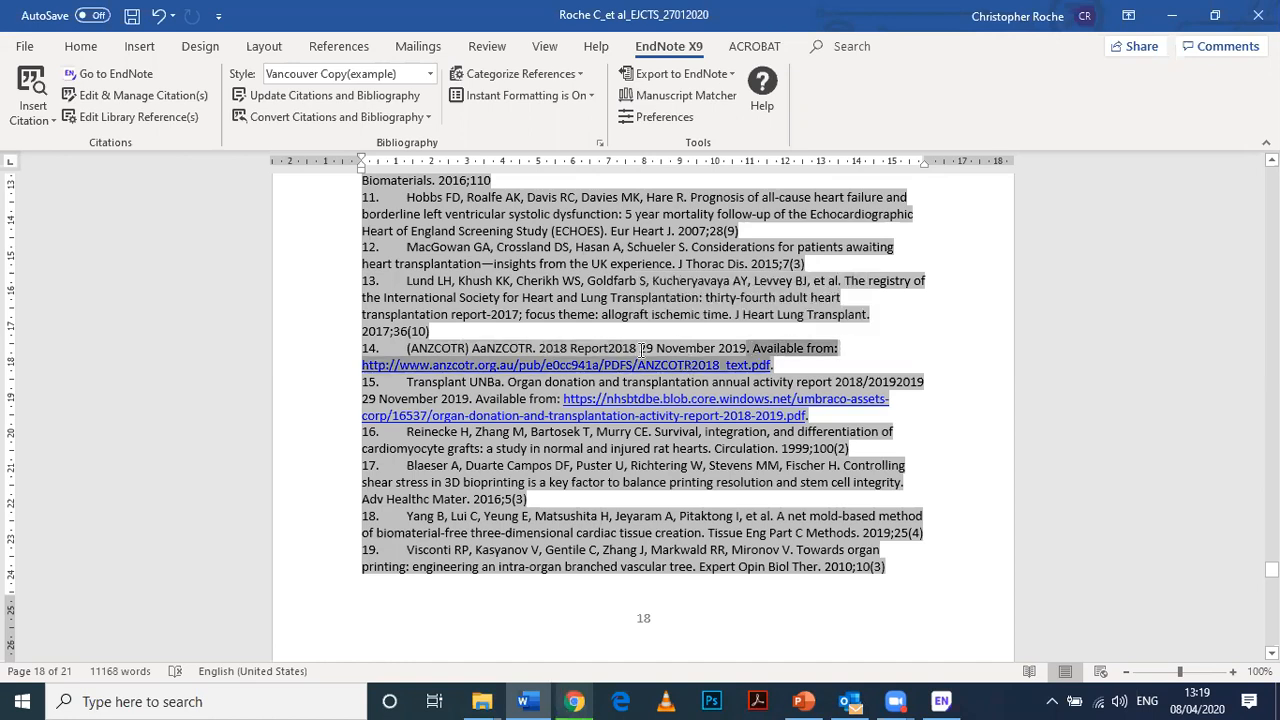
left_click(784, 366)
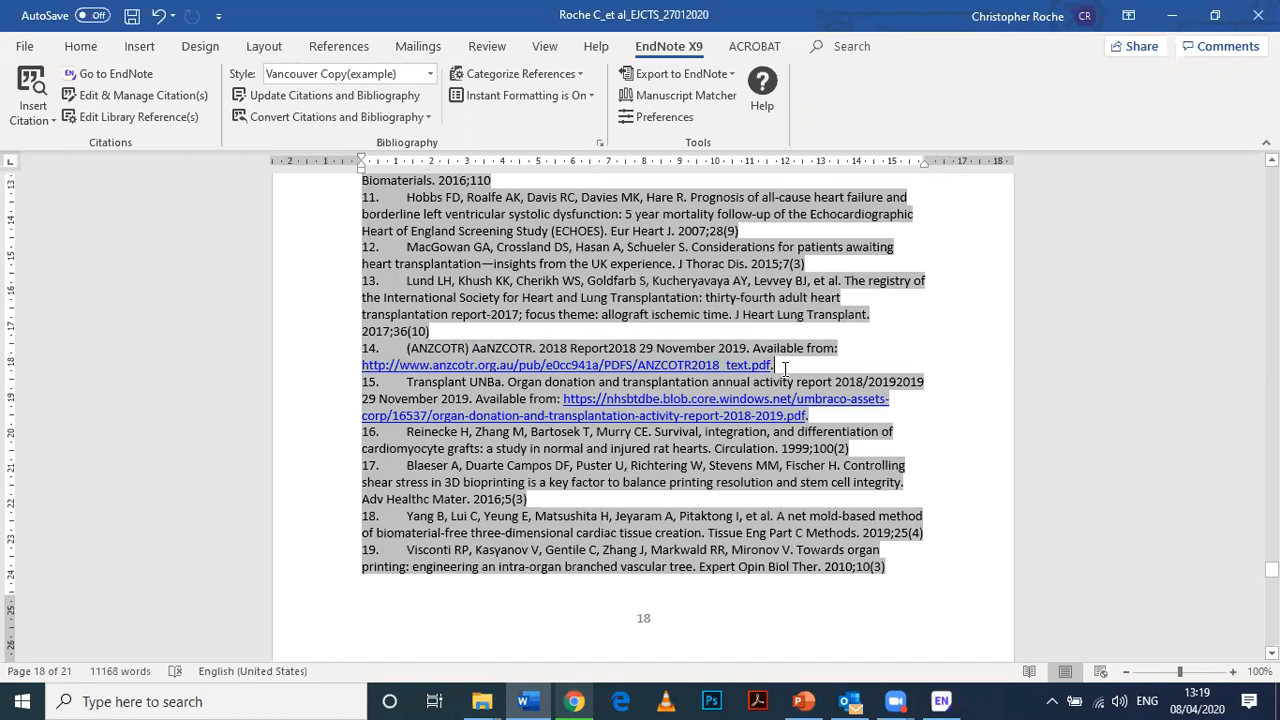
left_click_drag(785, 369, 755, 348)
left_click(808, 468)
Switch to EndNote, select the Euro J Cardiothoracic Surg Copy output style and open it for editing
key("alt+Tab")
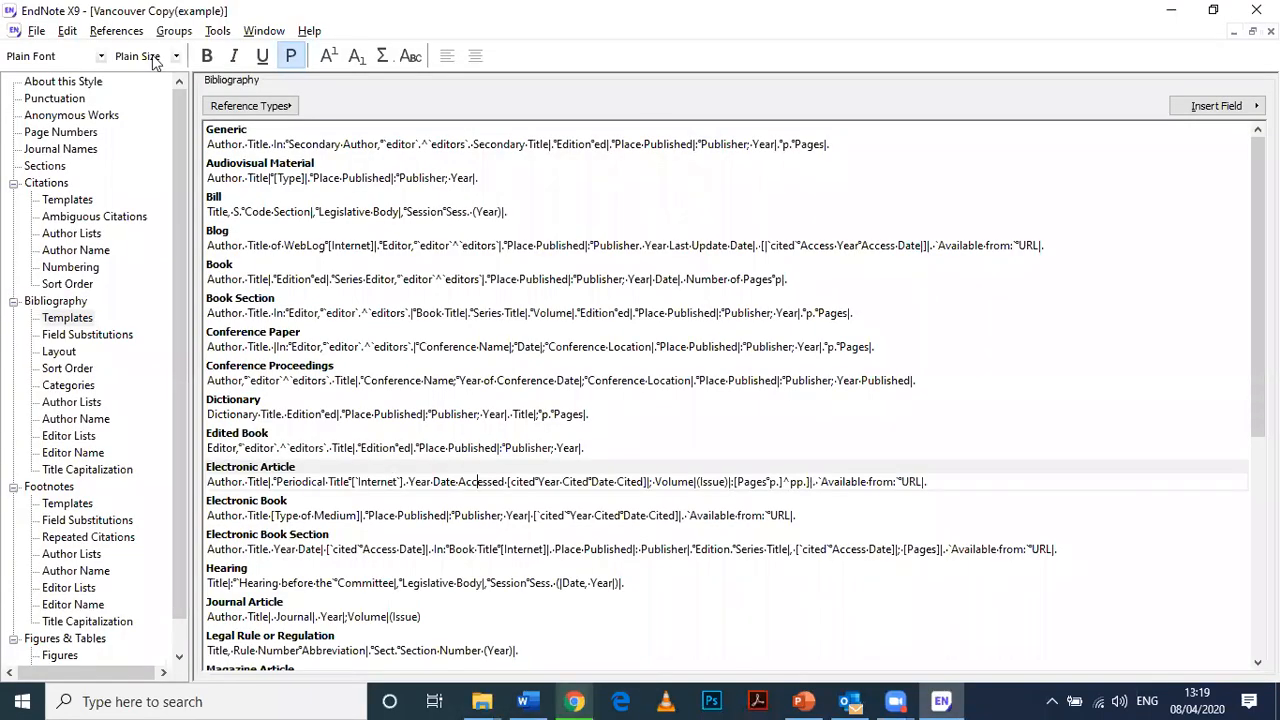
left_click(246, 58)
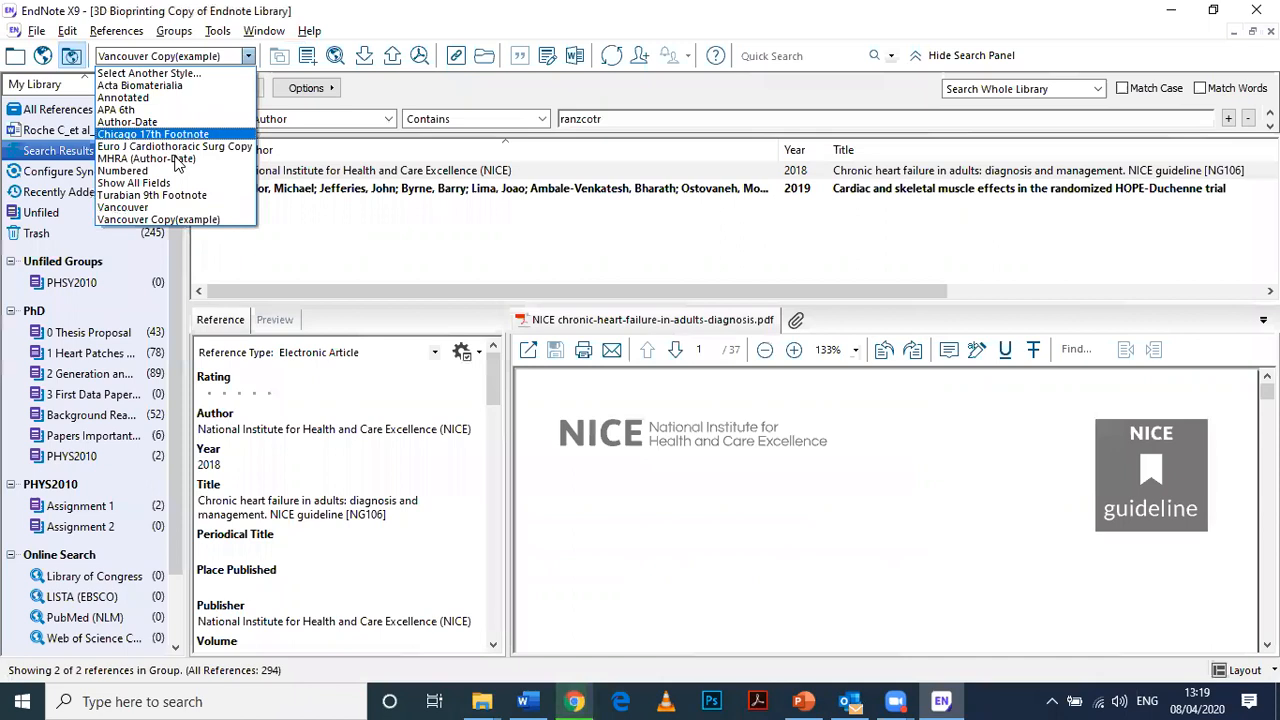
left_click(176, 147)
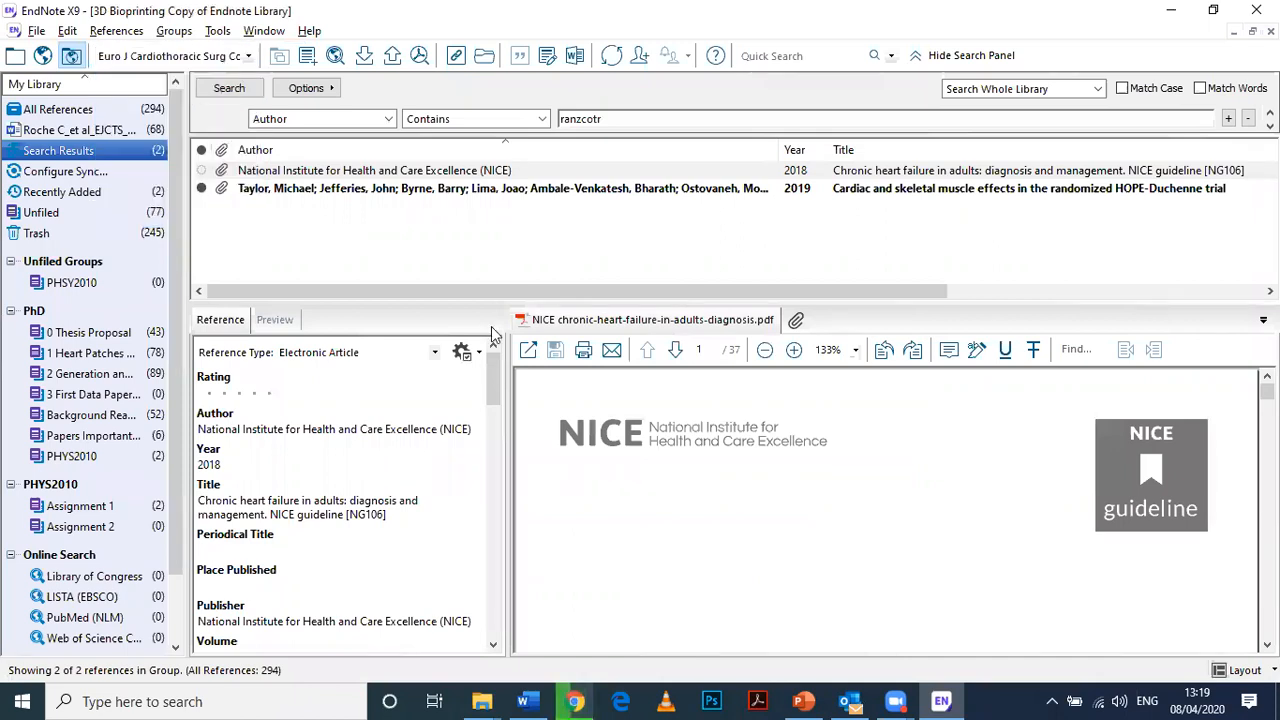
scroll(492, 334, "down", 5)
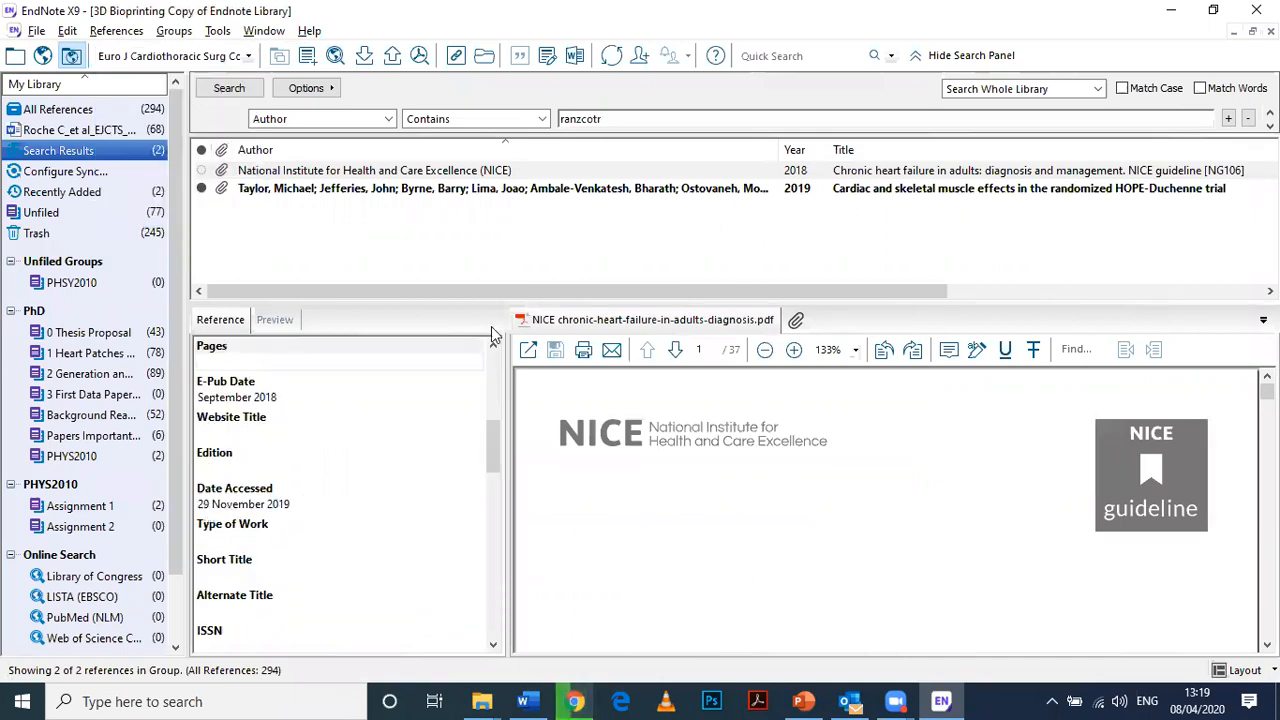
left_click(68, 31)
mouse_move(246, 322)
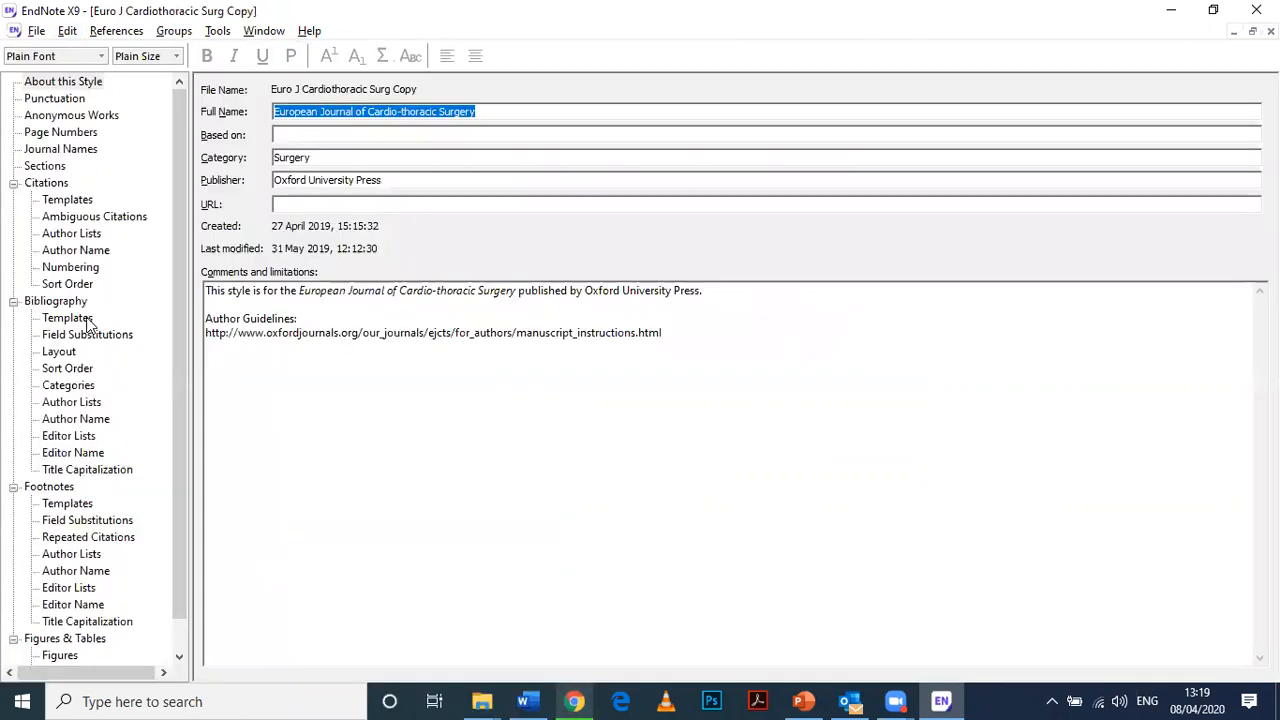
Open the Euro J Cardiothoracic Surg Copy style's bibliography templates and copy the whole Electronic Article template
left_click(86, 319)
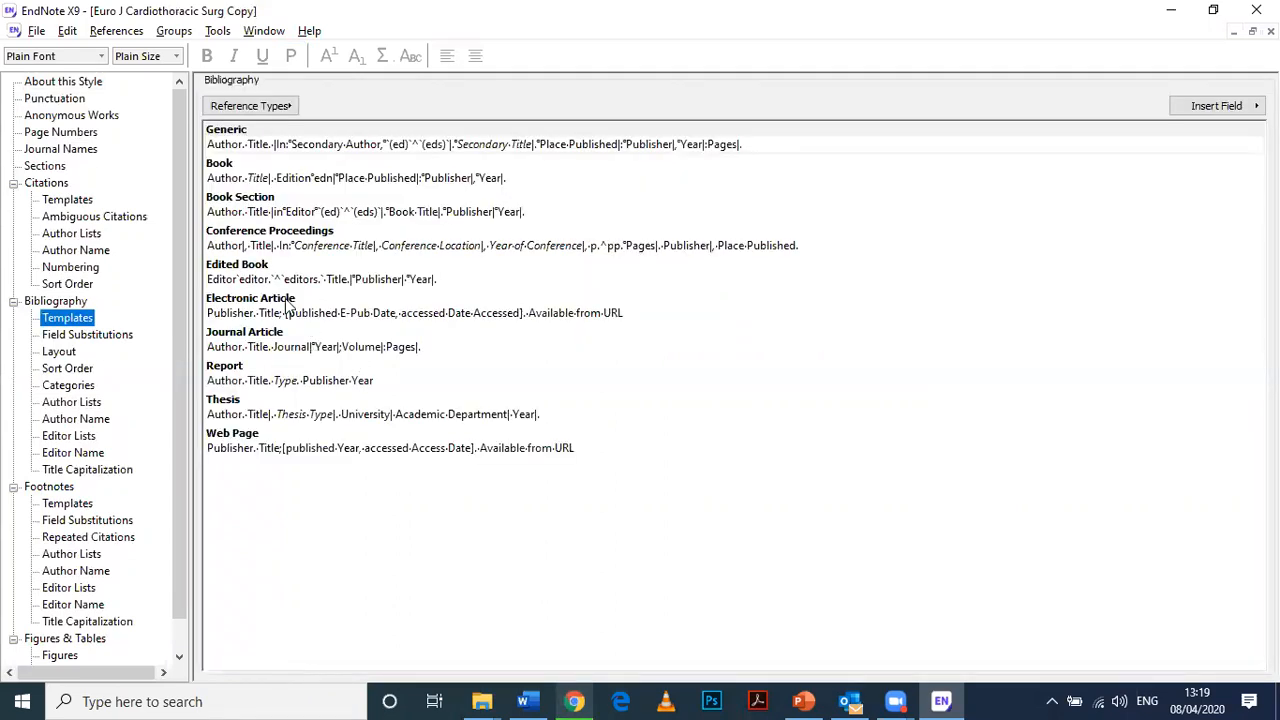
left_click(639, 313)
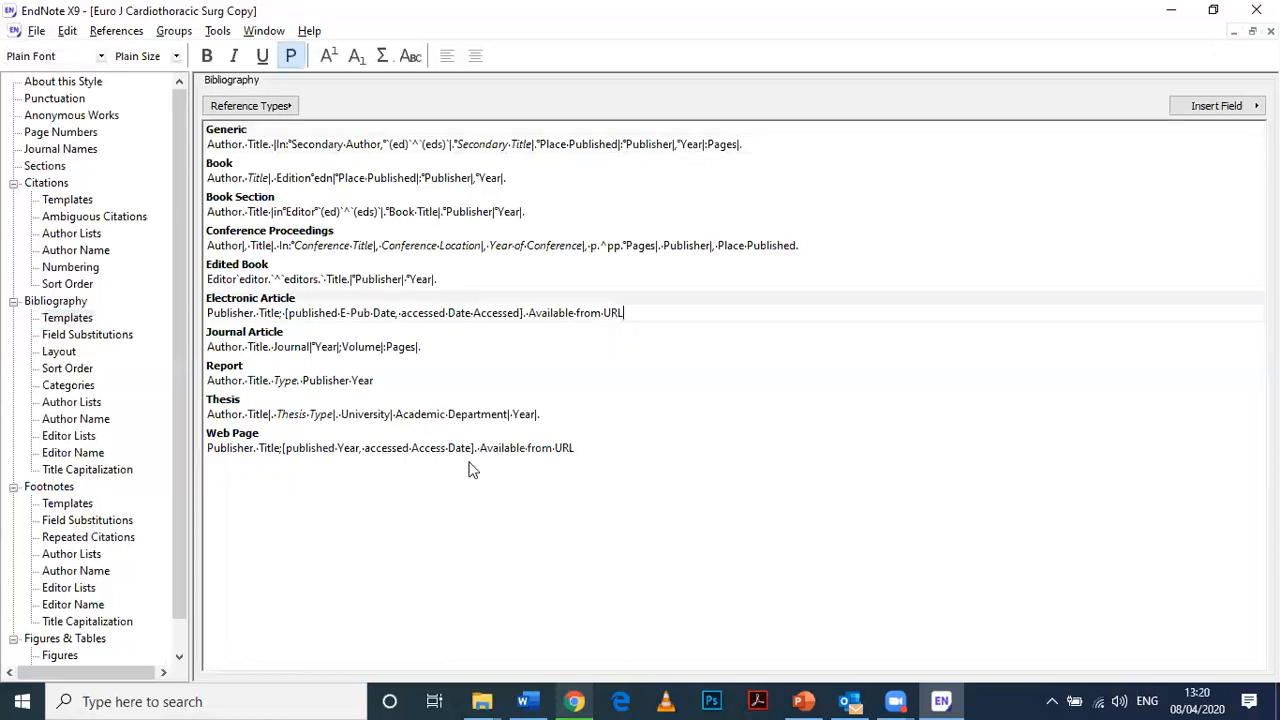
key("ctrl+a")
key("ctrl+c")
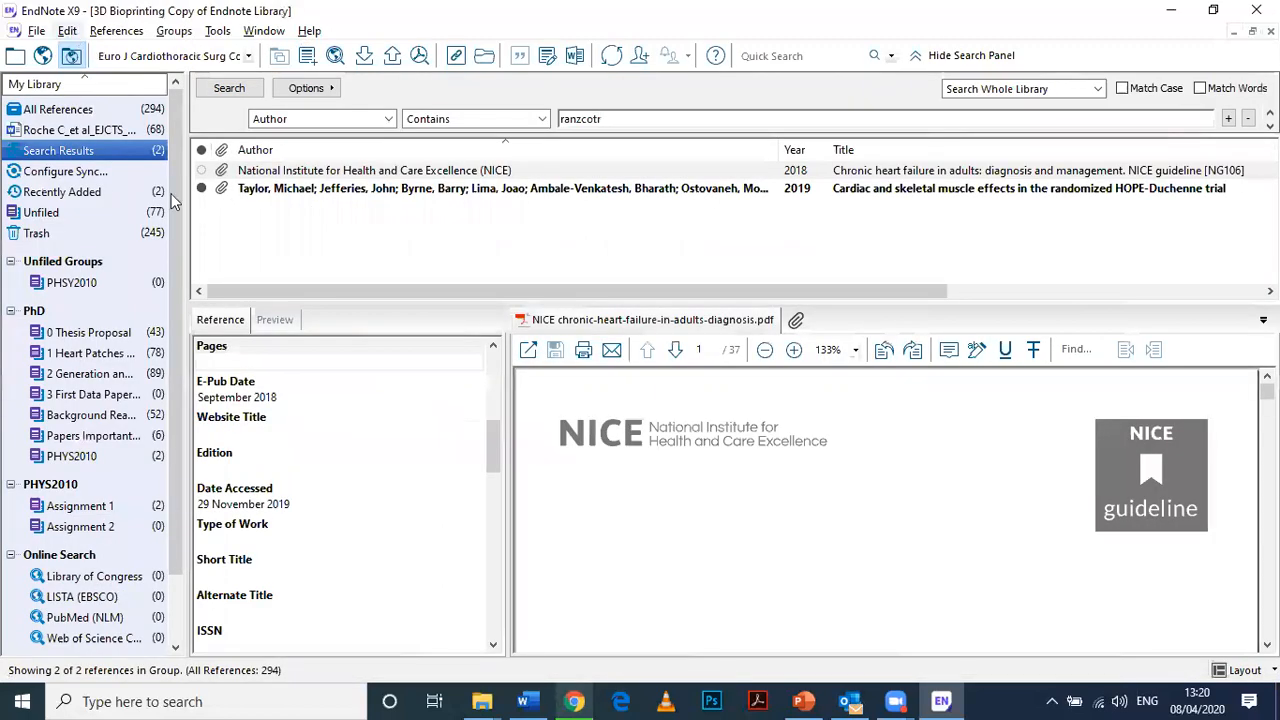
Open the Vancouver Copy(example) output style for editing and show its bibliography templates
left_click(68, 33)
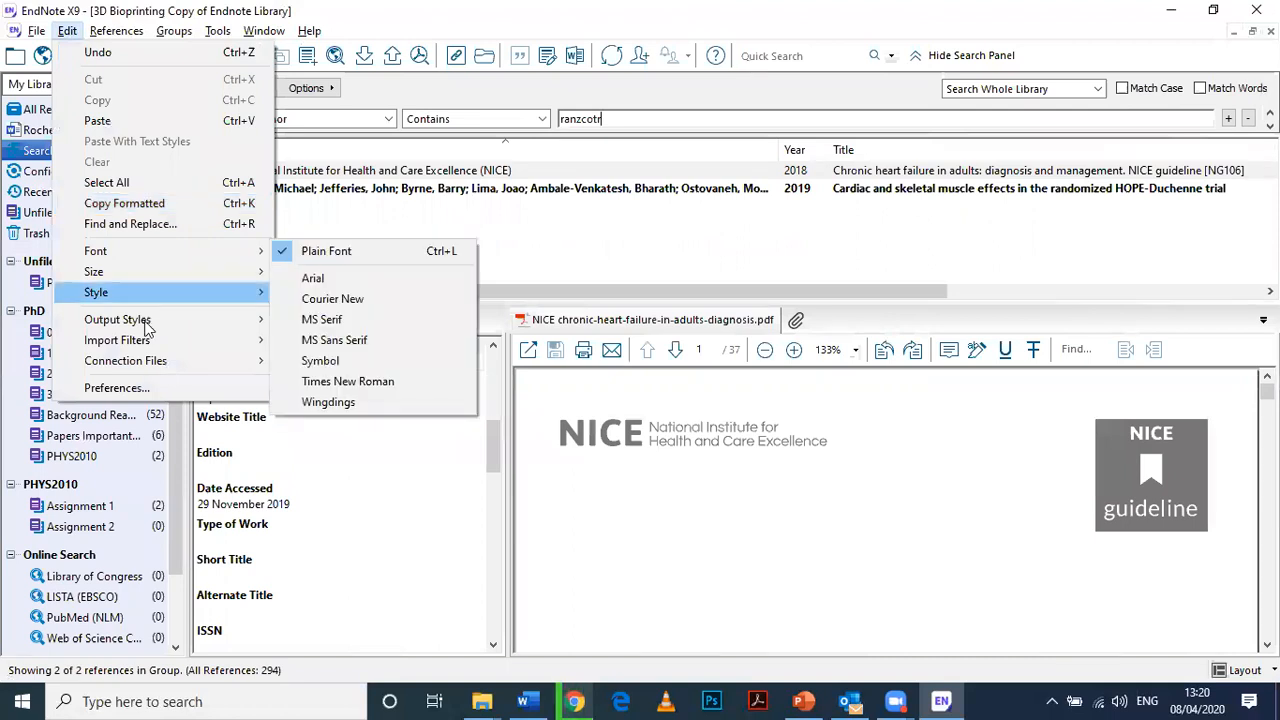
mouse_move(150, 322)
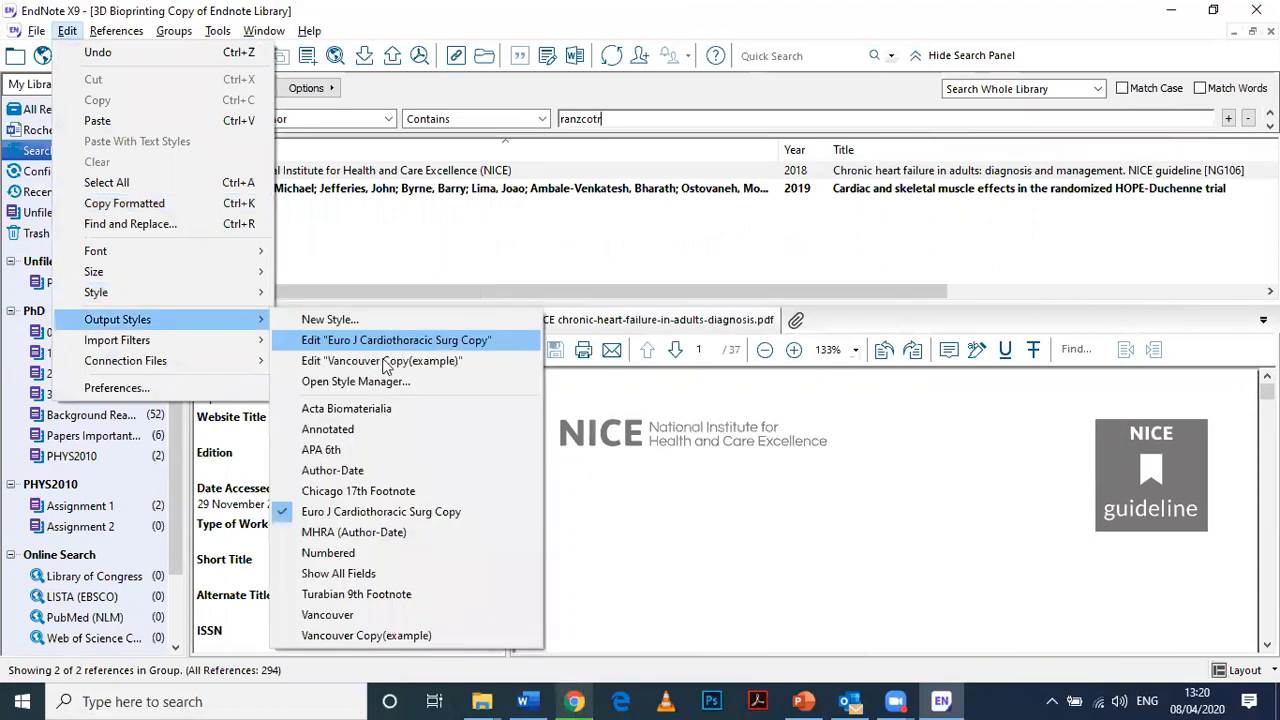
left_click(384, 362)
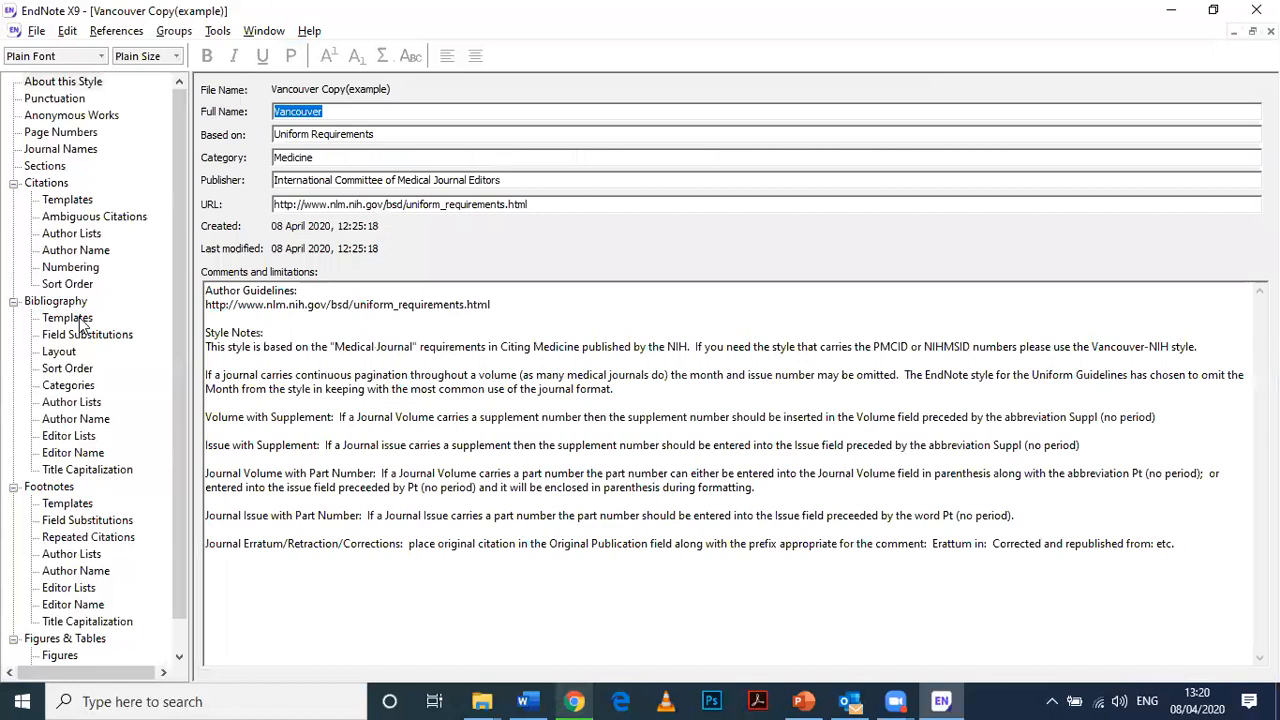
left_click(80, 320)
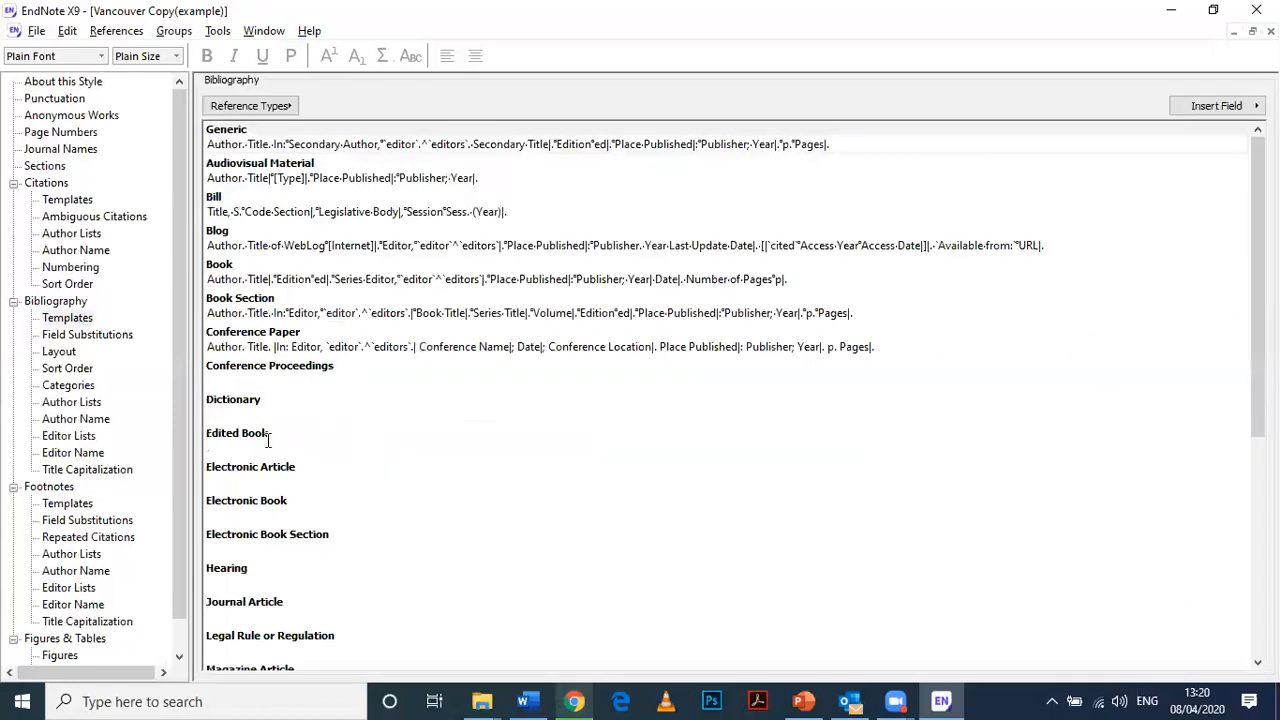
Replace the Electronic Article template with the copied "Publisher. Title; [published E-Pub Date, accessed Date Accessed]. Available from URL", then close the style, saving the changes
left_click(292, 482)
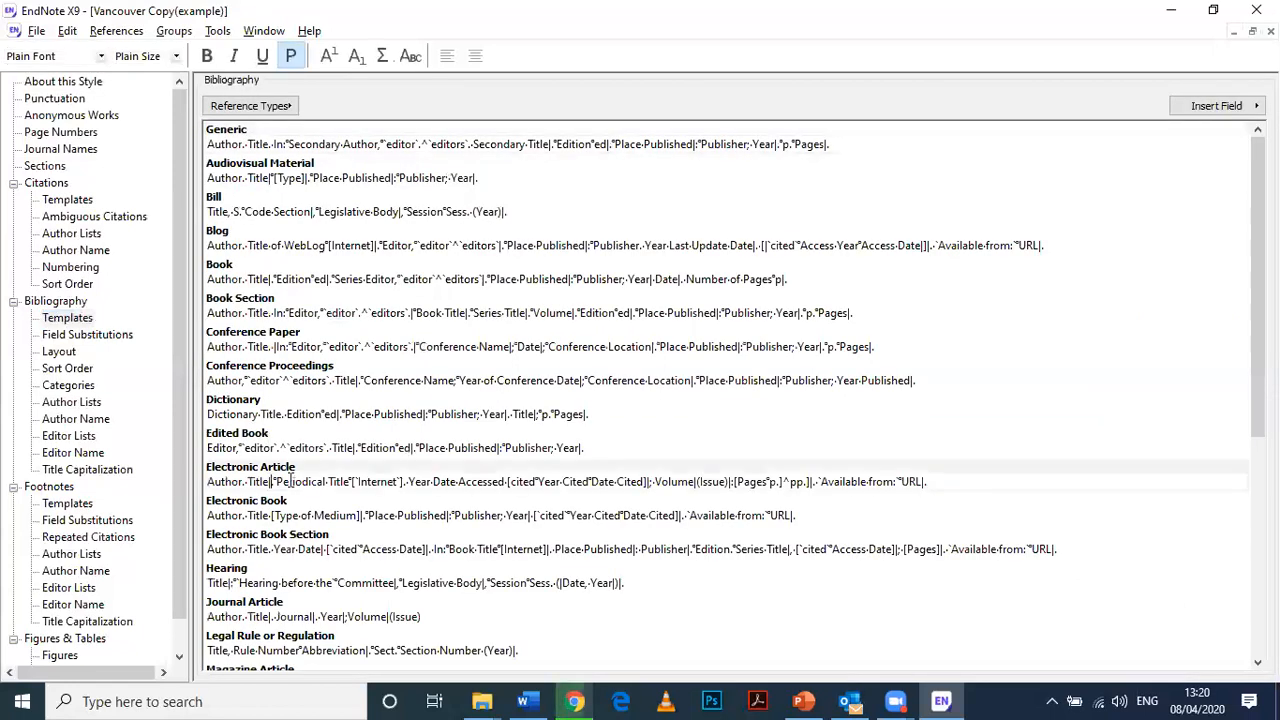
left_click(199, 487)
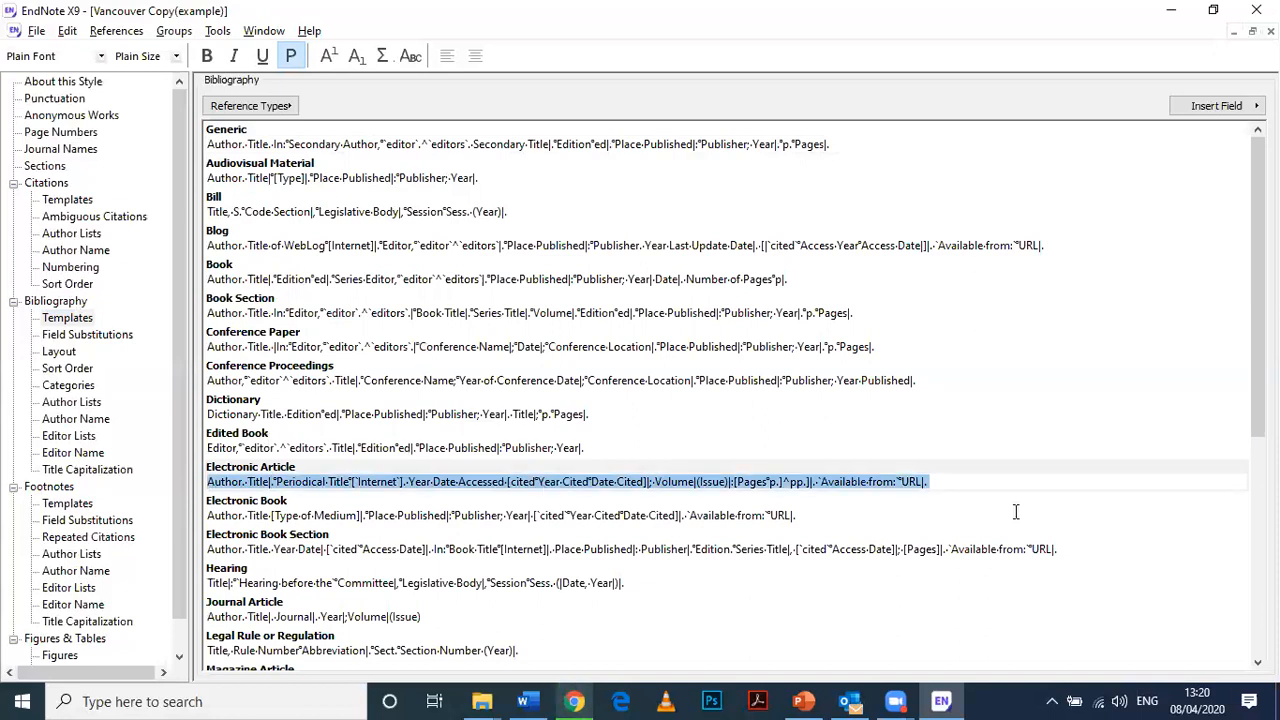
key("ctrl+v")
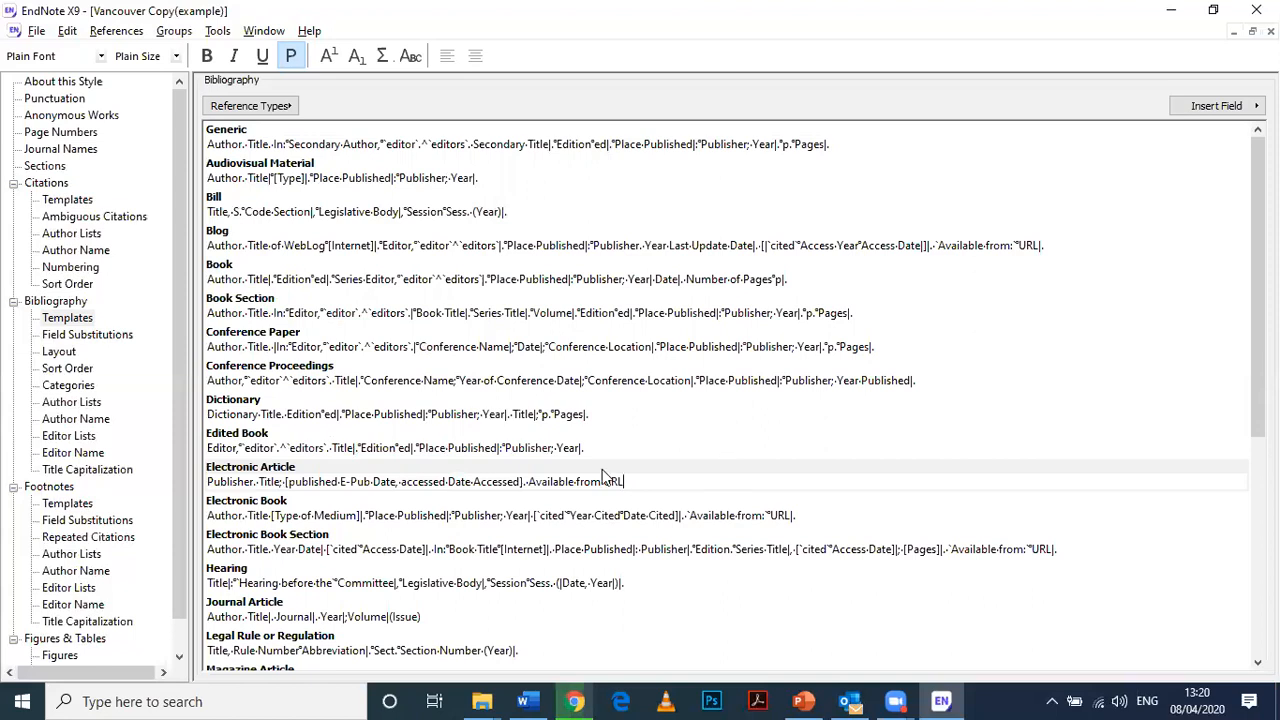
left_click(1271, 31)
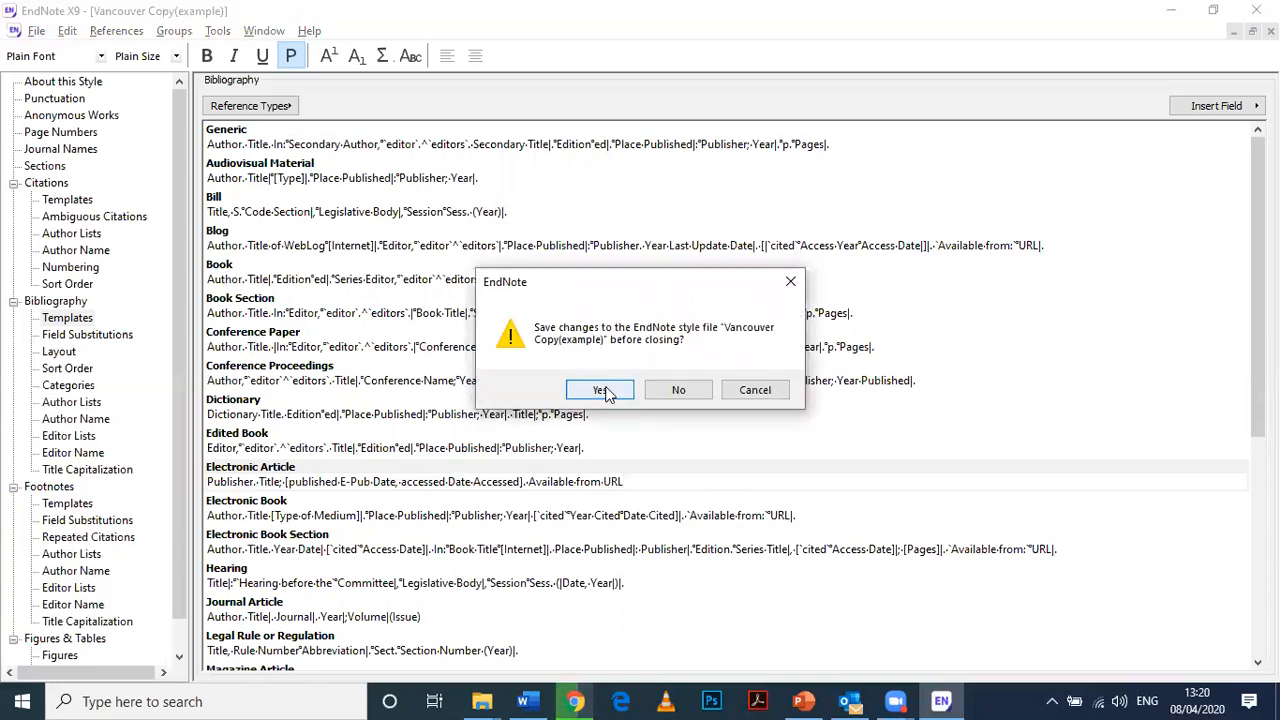
key("Escape")
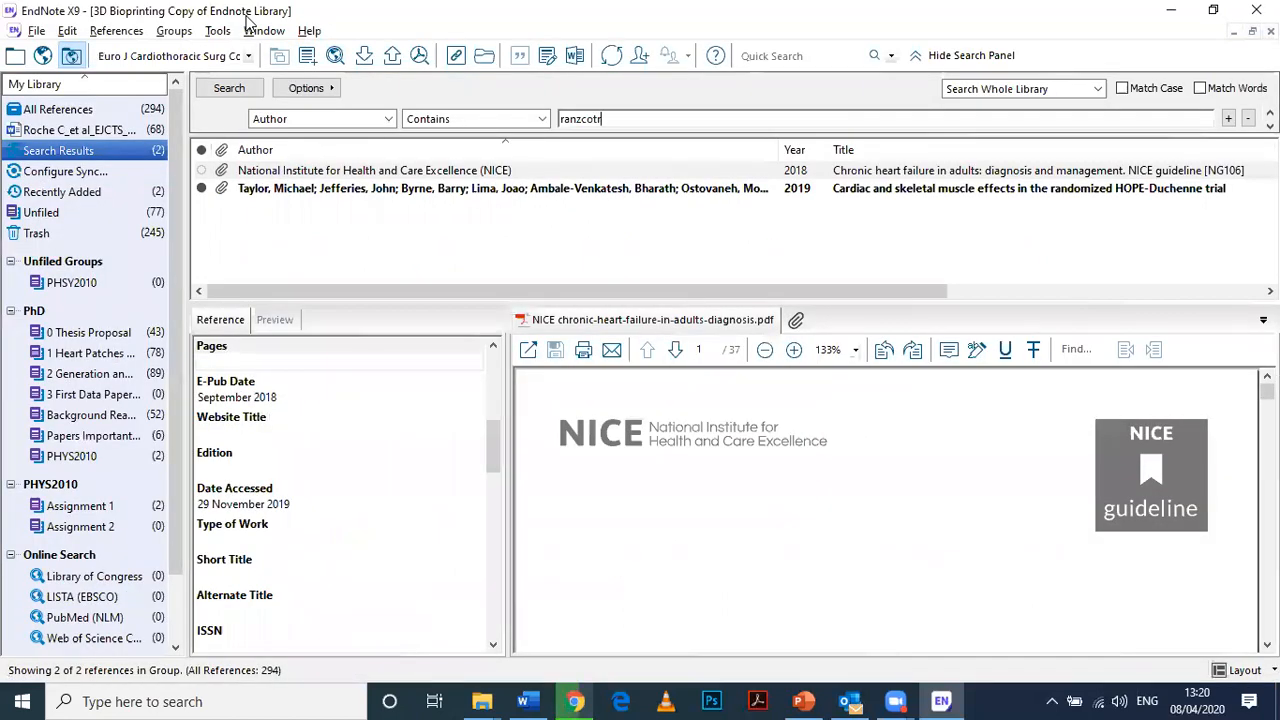
Switch to the Word manuscript and update its citations and bibliography with the Vancouver Copy(example) style
key("alt+Tab")
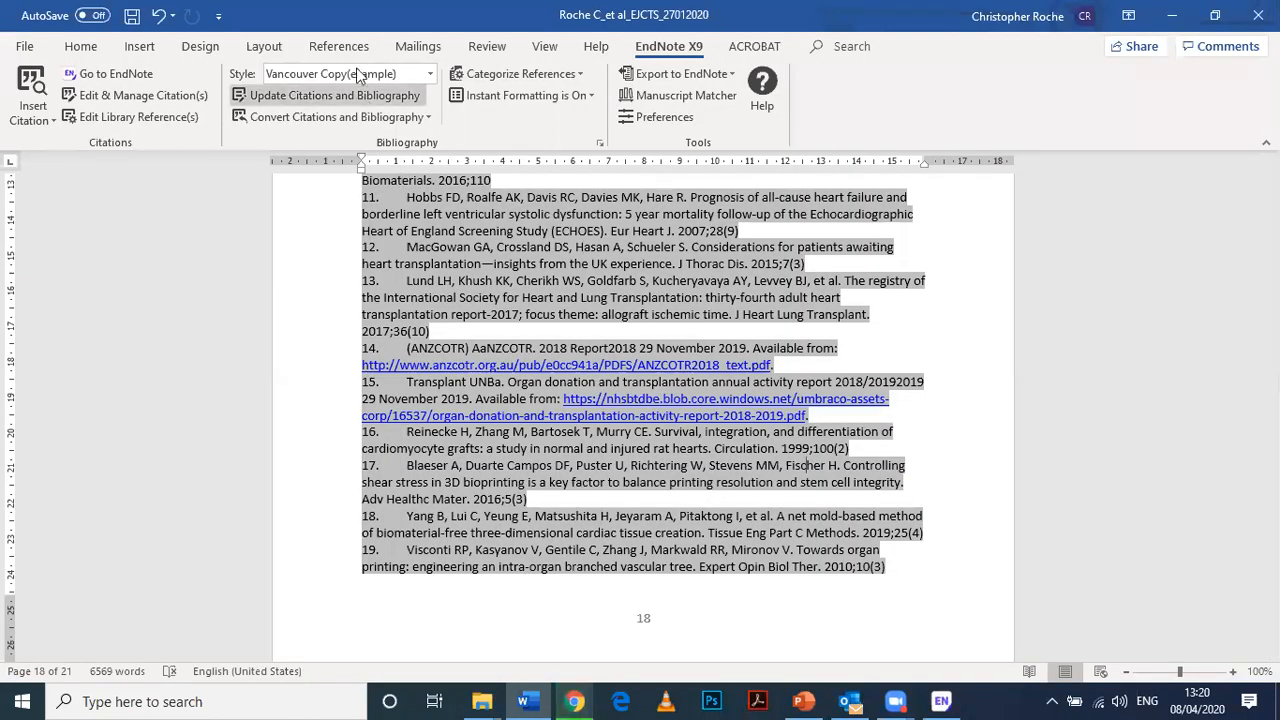
left_click(336, 95)
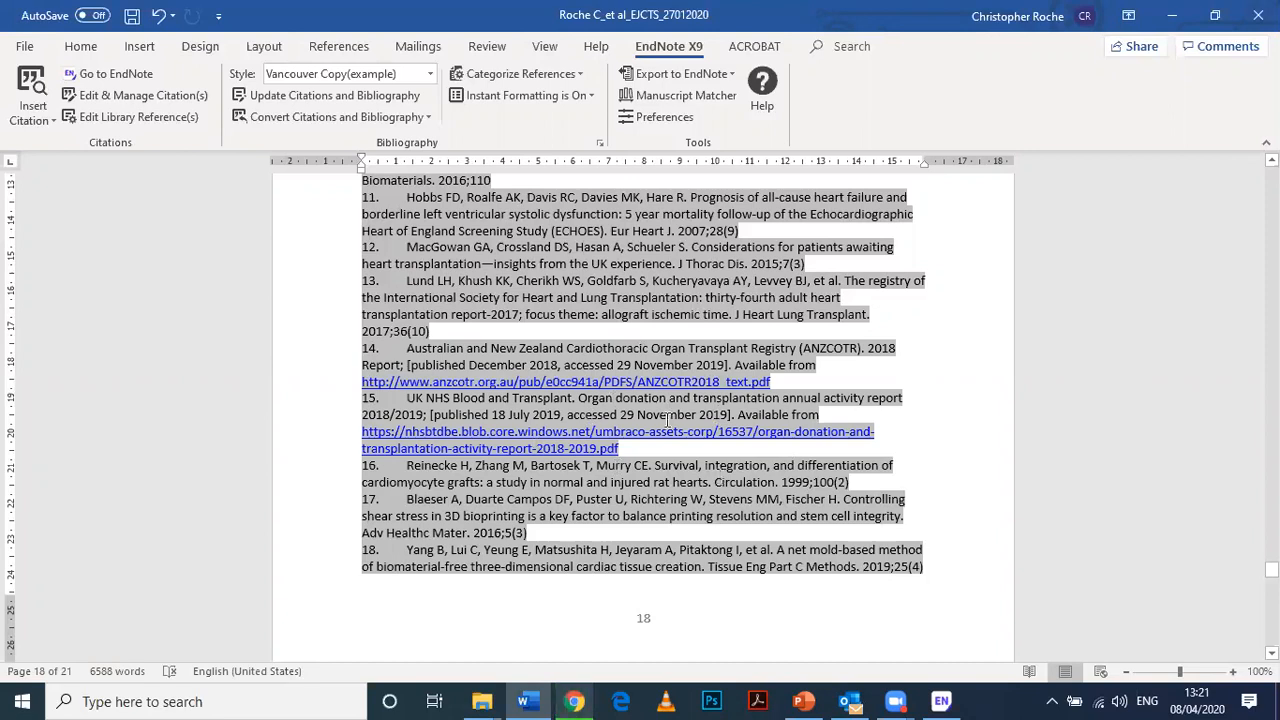
Copy ANZCOTR from reference 14 in Word and search the EndNote library for authors containing it
key("alt+Tab")
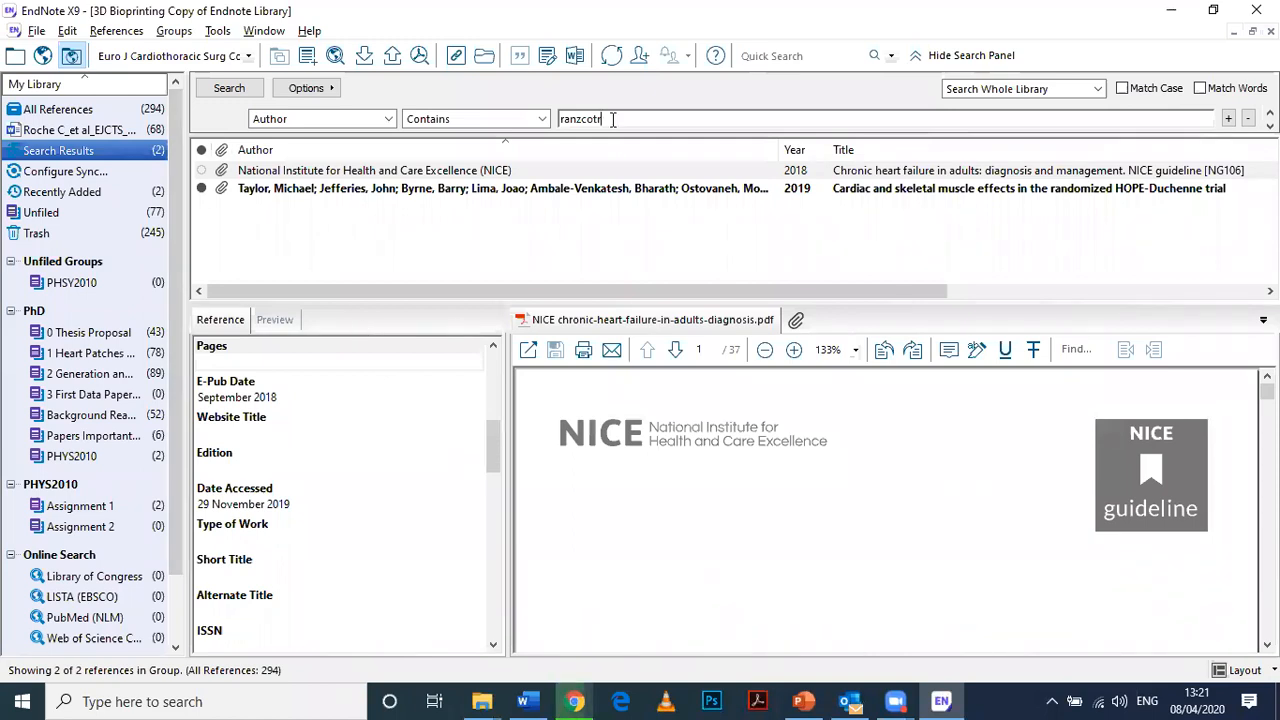
key("alt+Tab")
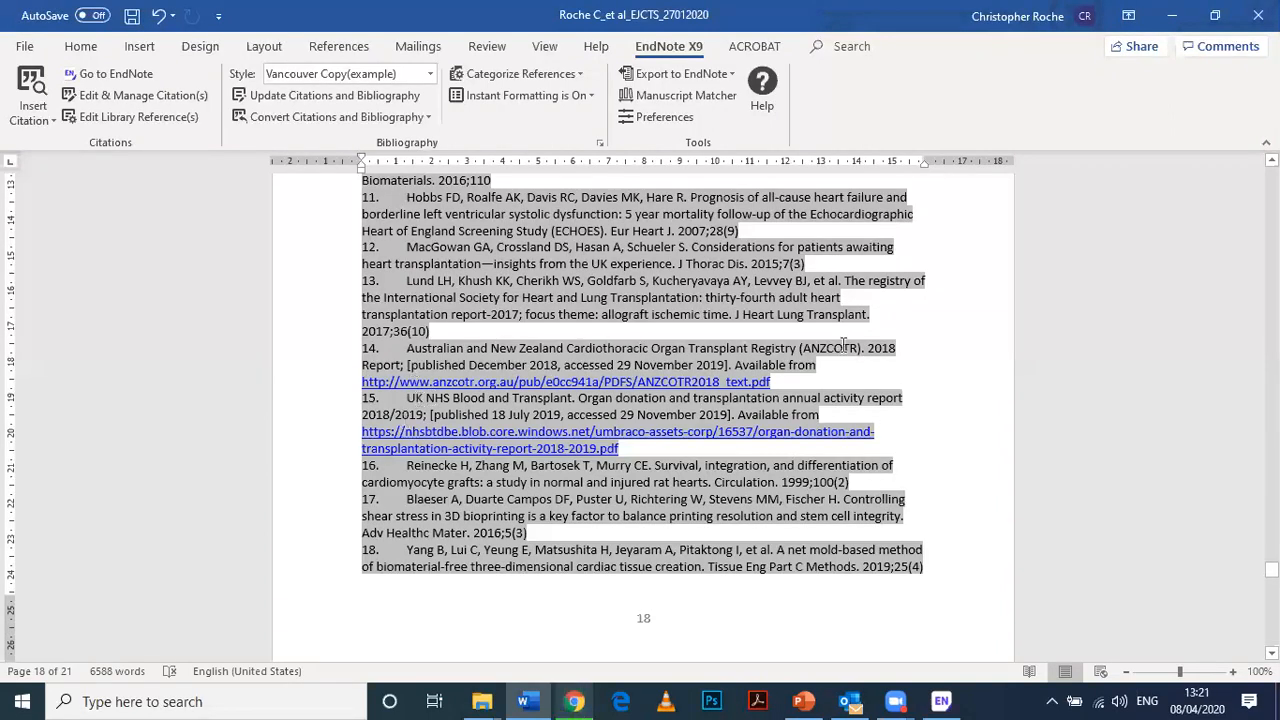
double_click(811, 344)
key("ctrl+c")
key("alt+Tab")
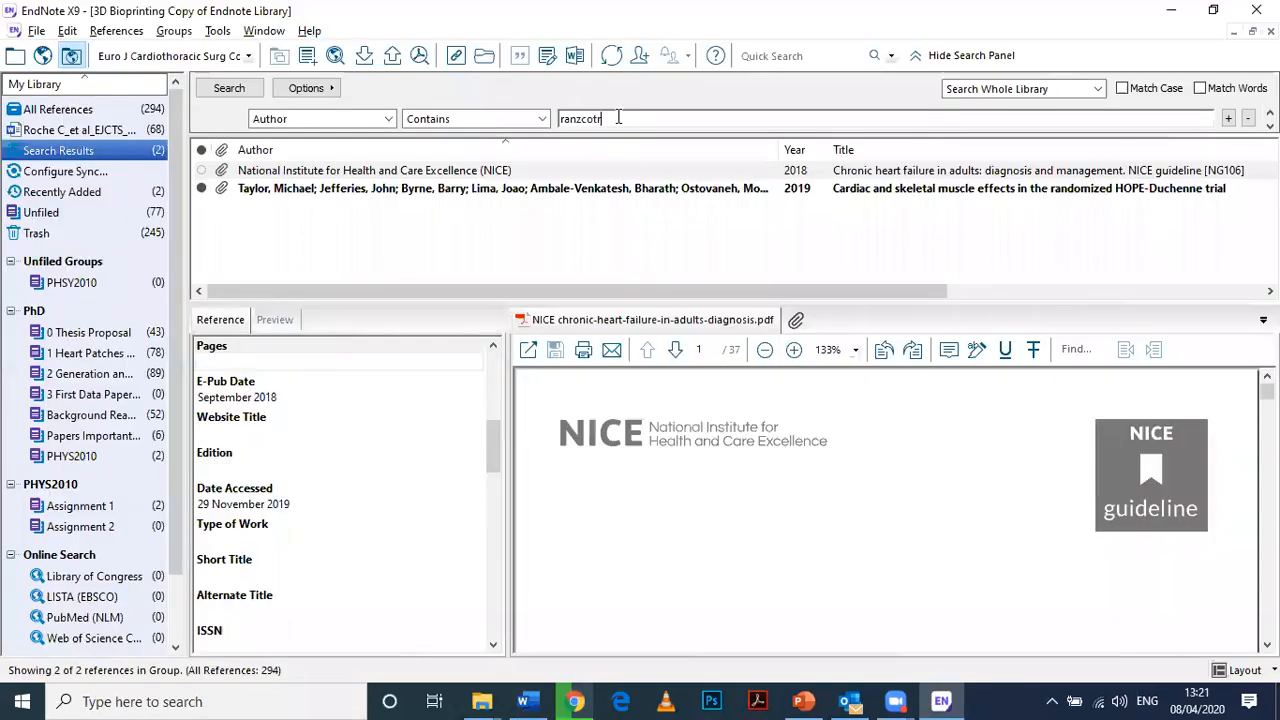
double_click(618, 118)
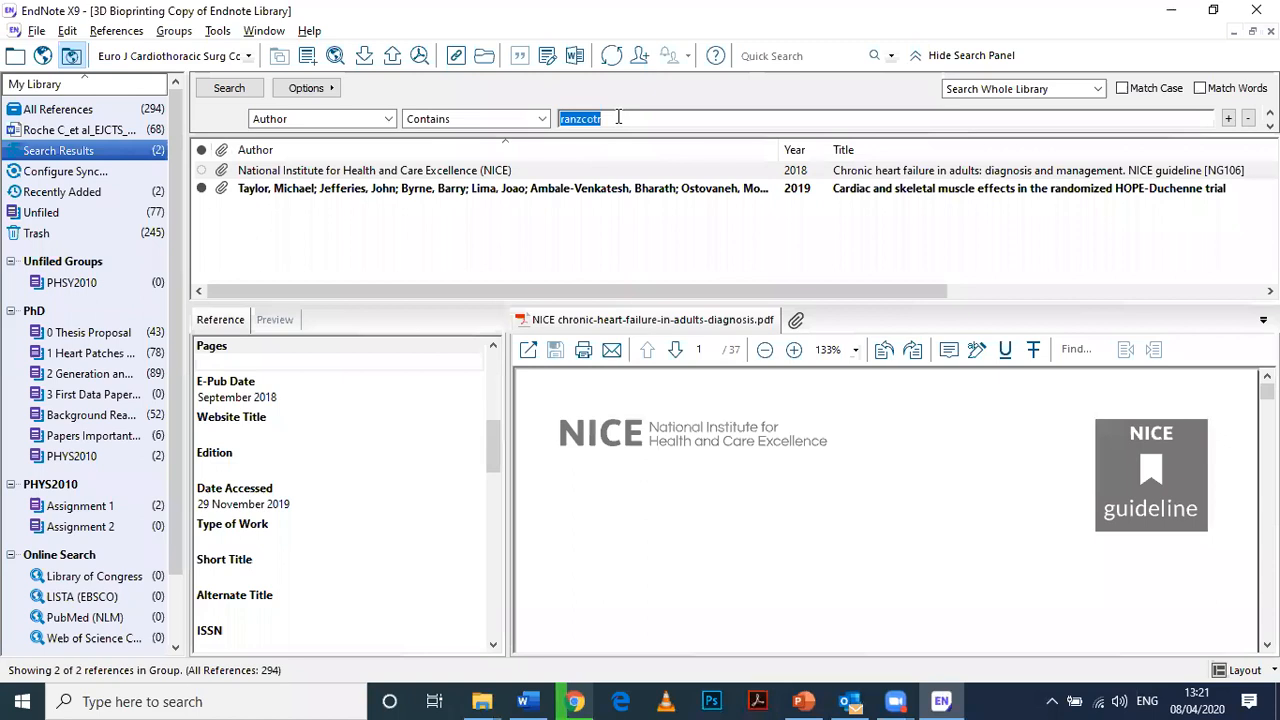
key("ctrl+v")
key("Return")
Check the accessed date of reference 14 in the Word manuscript, and return to the EndNote library
key("alt+Tab")
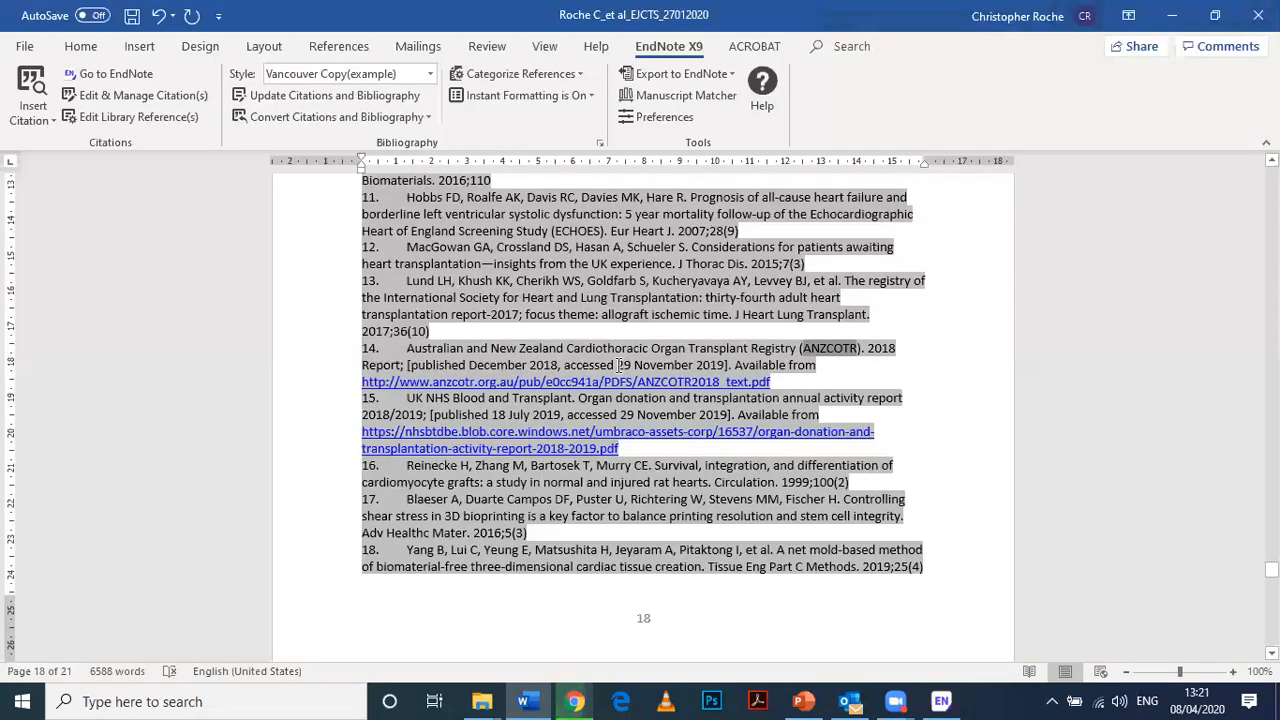
left_click_drag(617, 365, 722, 366)
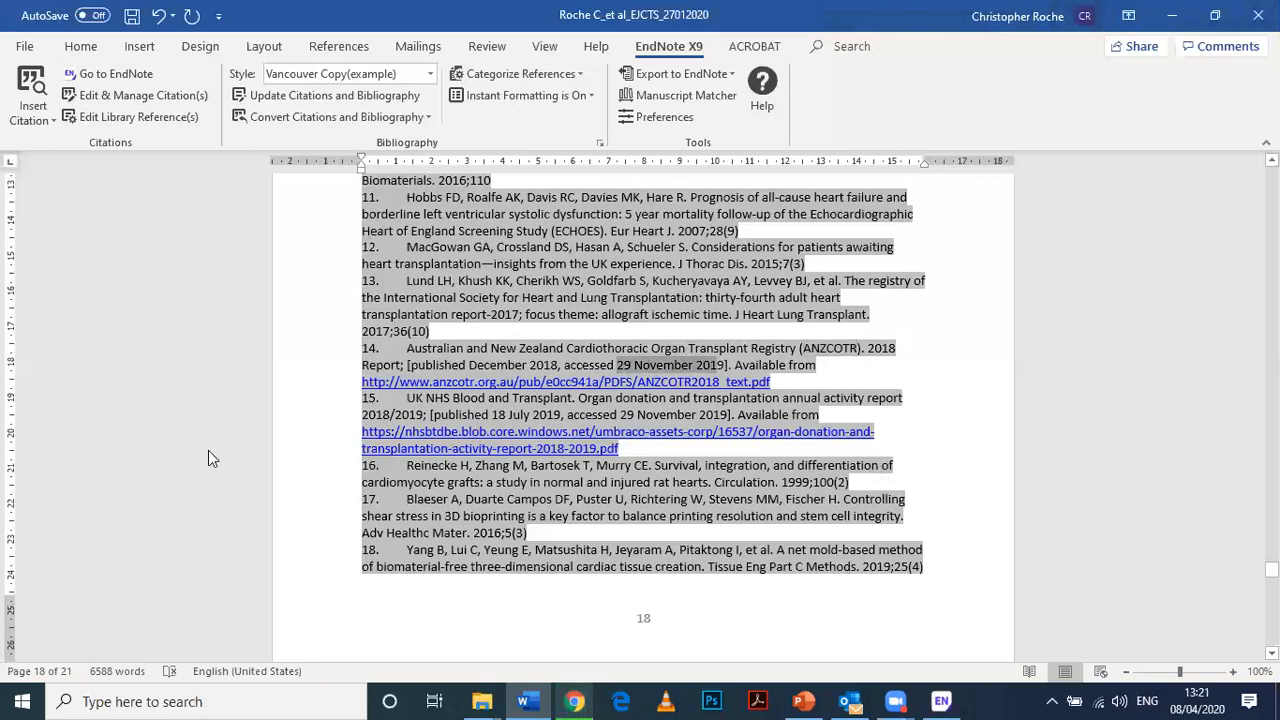
key("alt+Tab")
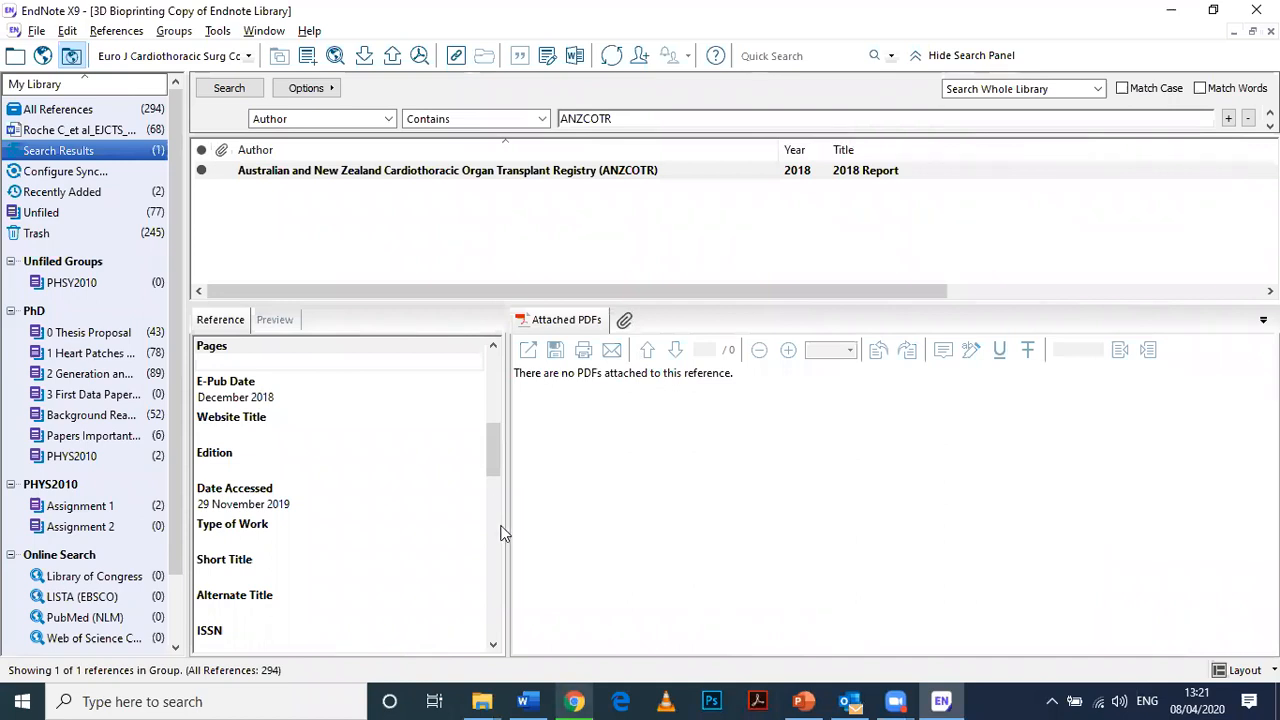
Set the ANZCOTR reference's Date Accessed to 8 April 2020 and save the change in the EndNote library
scroll(503, 534, "down", 3)
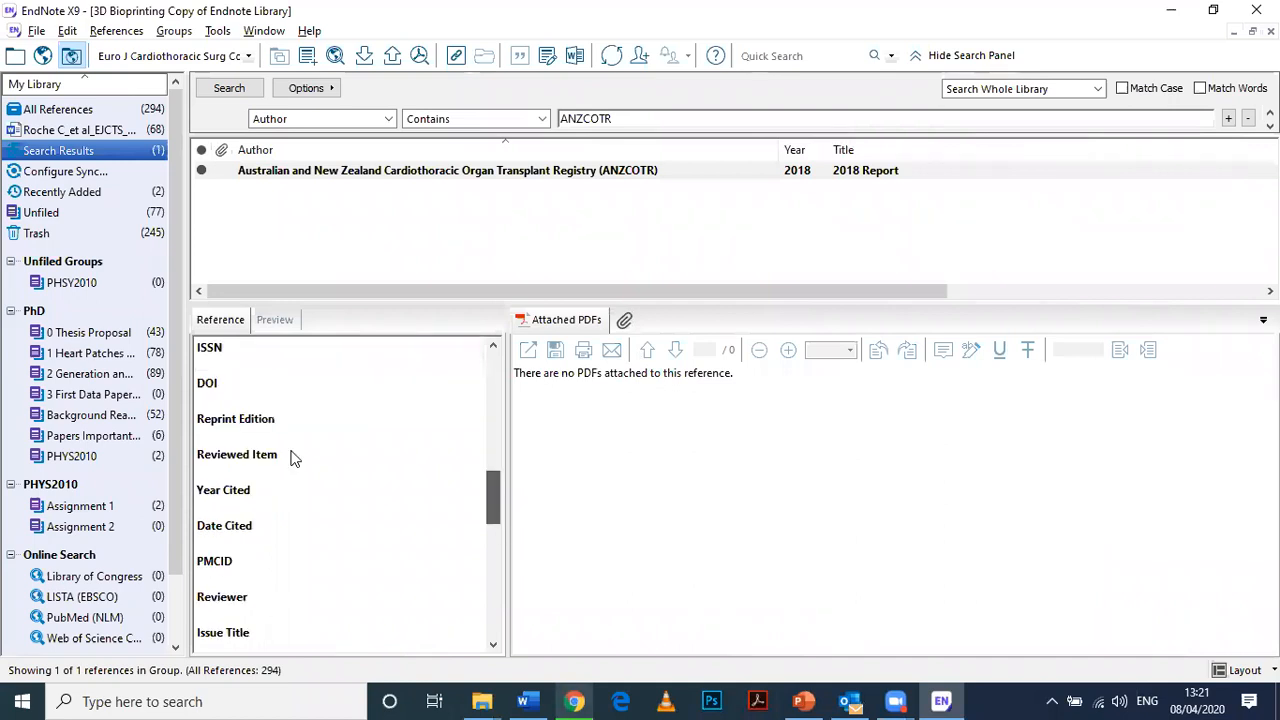
scroll(292, 458, "down", 3)
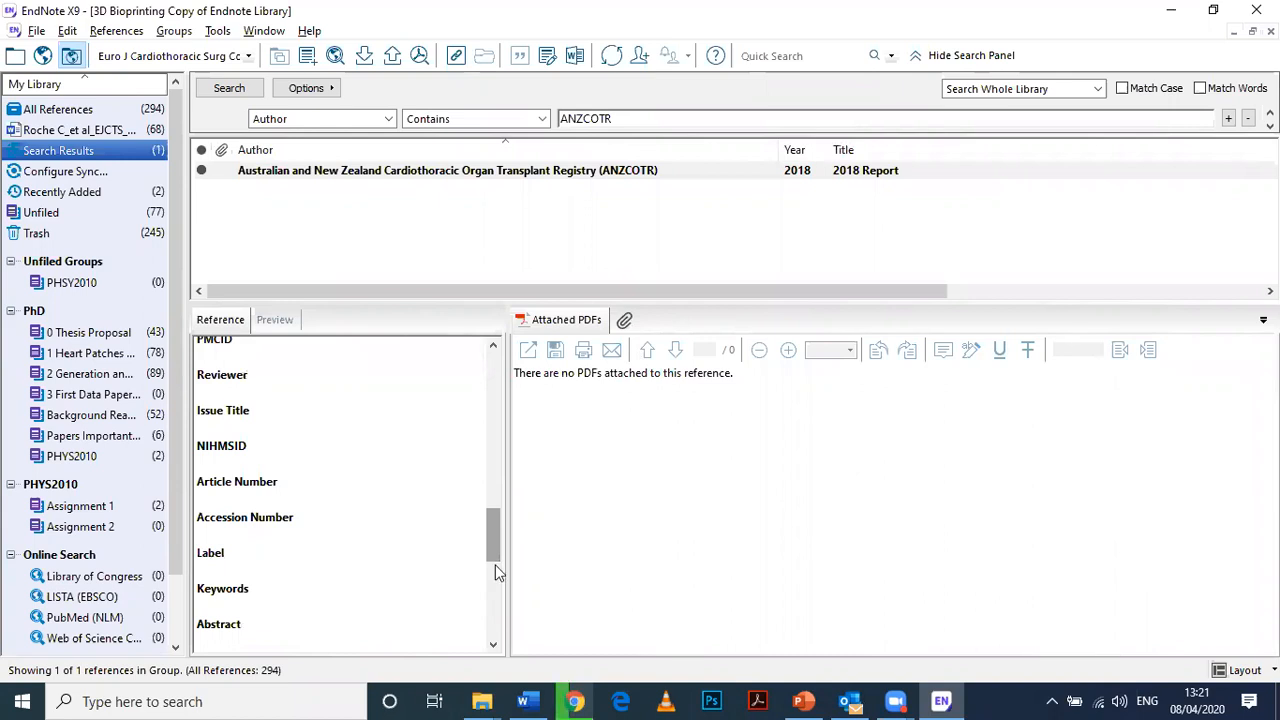
scroll(498, 571, "down", 3)
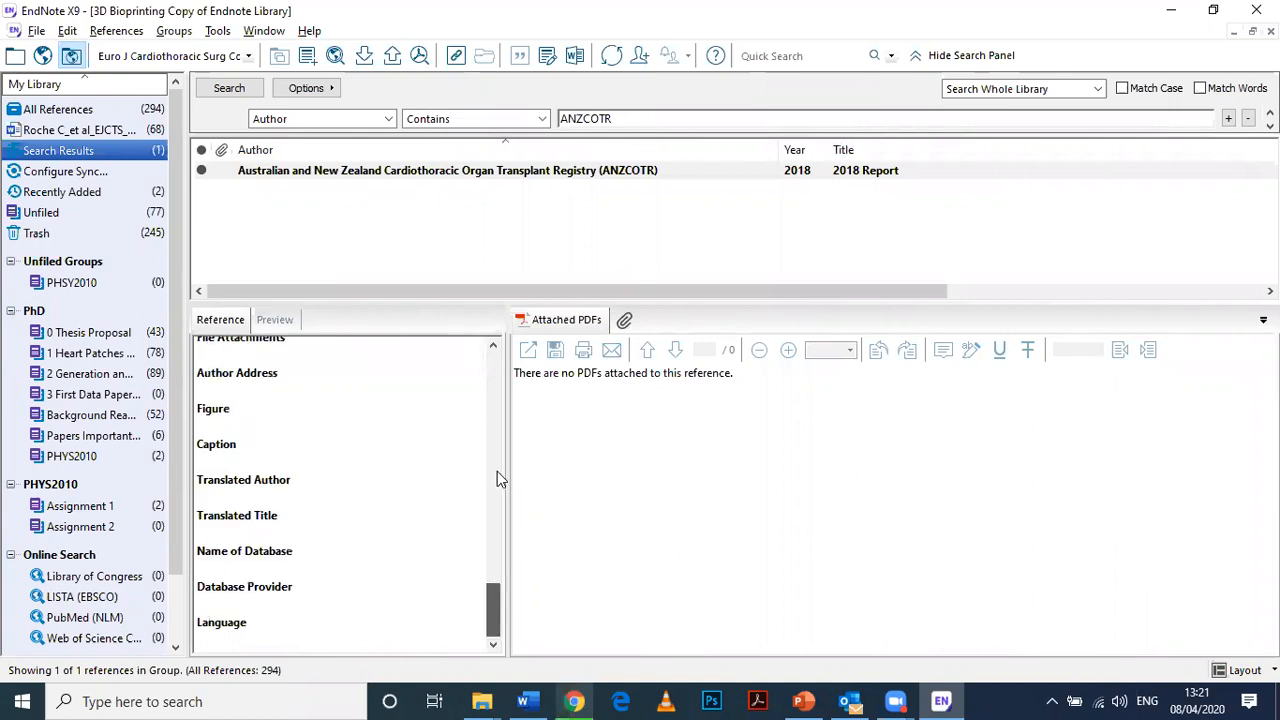
scroll(496, 465, "up", 6)
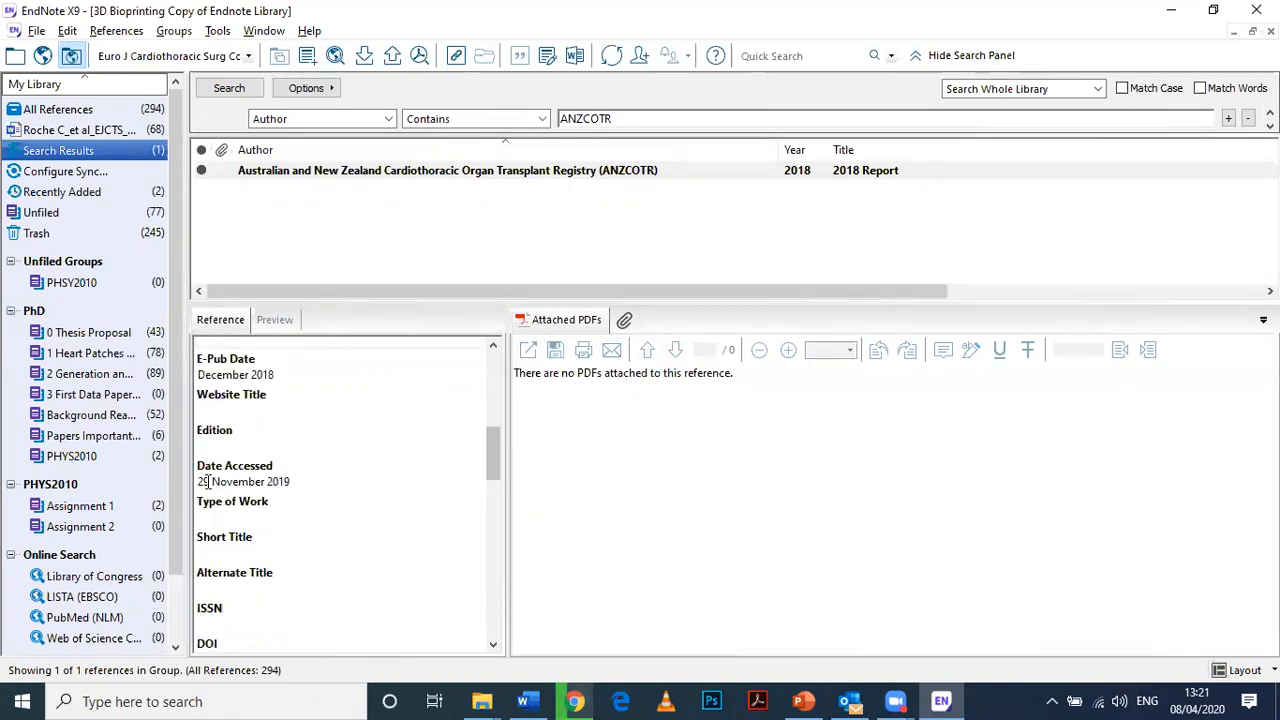
left_click(209, 481)
key("BackSpace")
key("BackSpace")
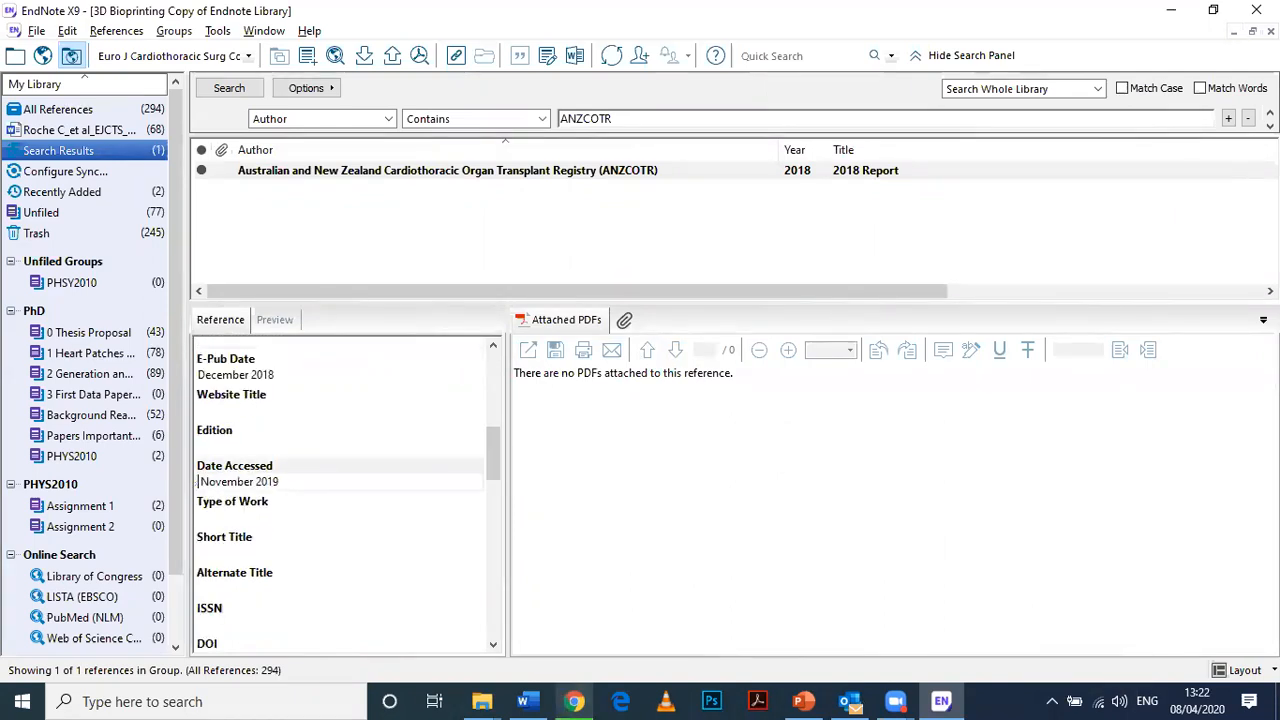
type("8")
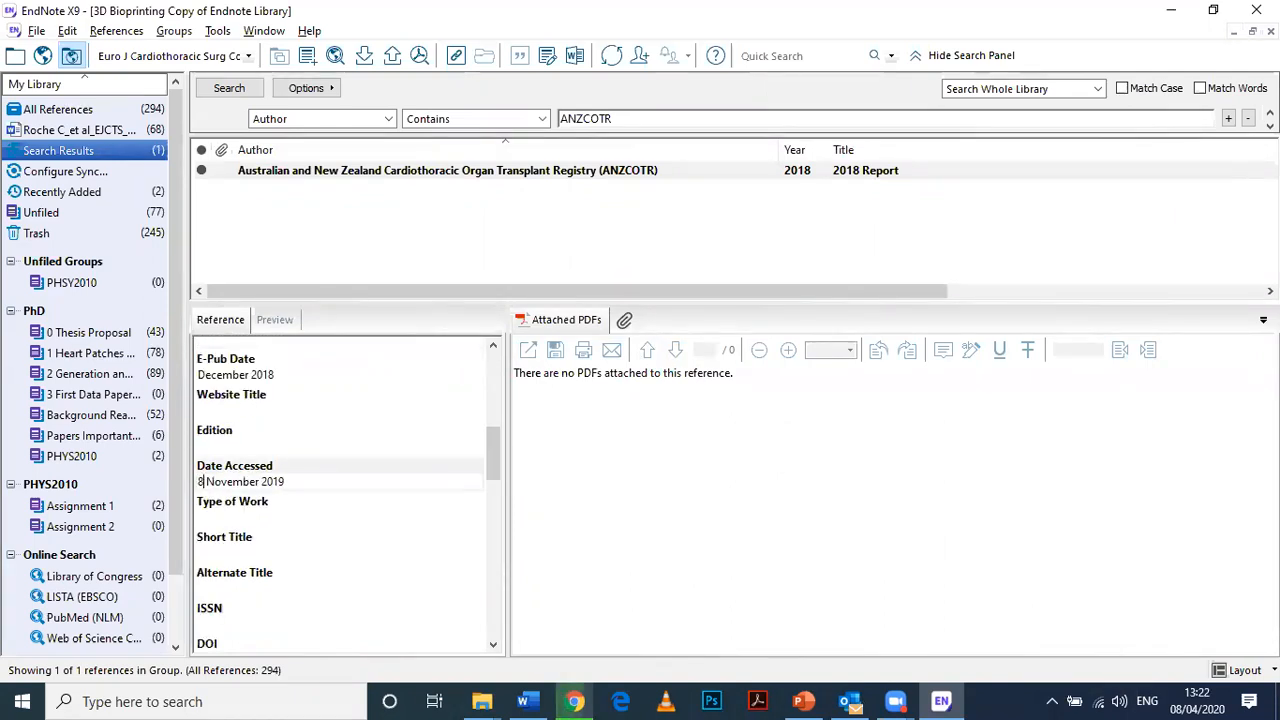
double_click(224, 482)
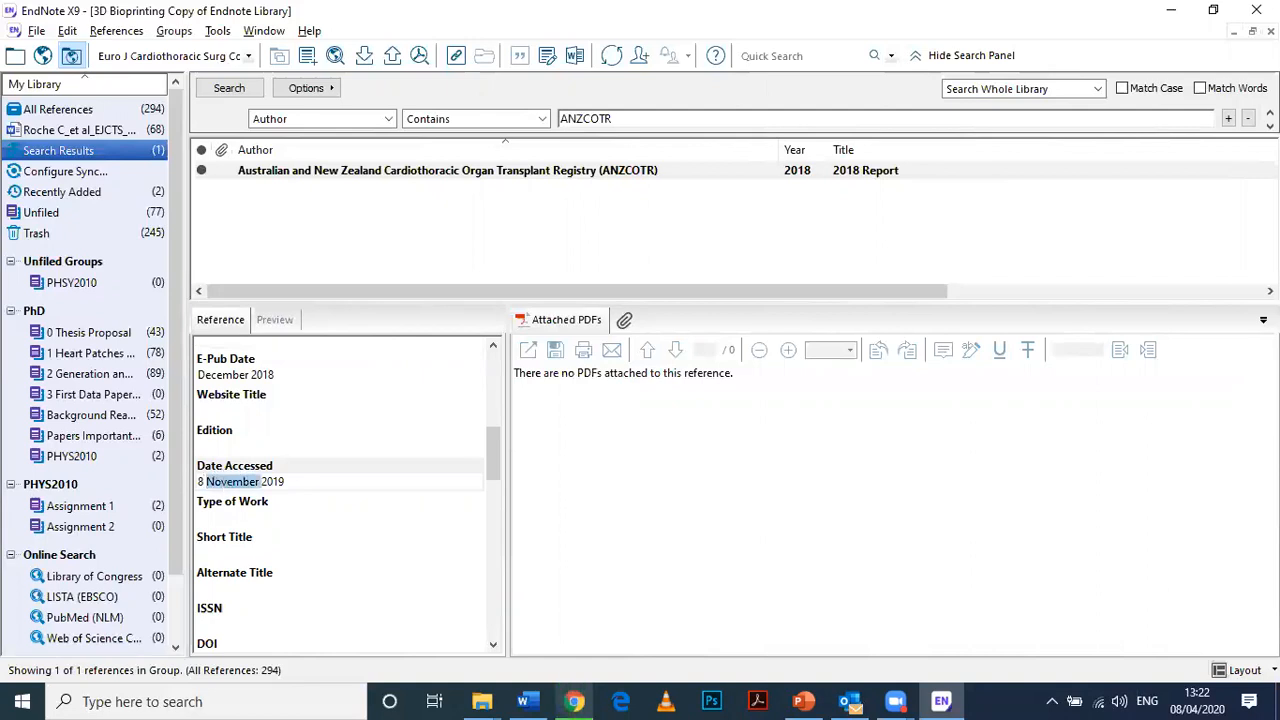
type("April")
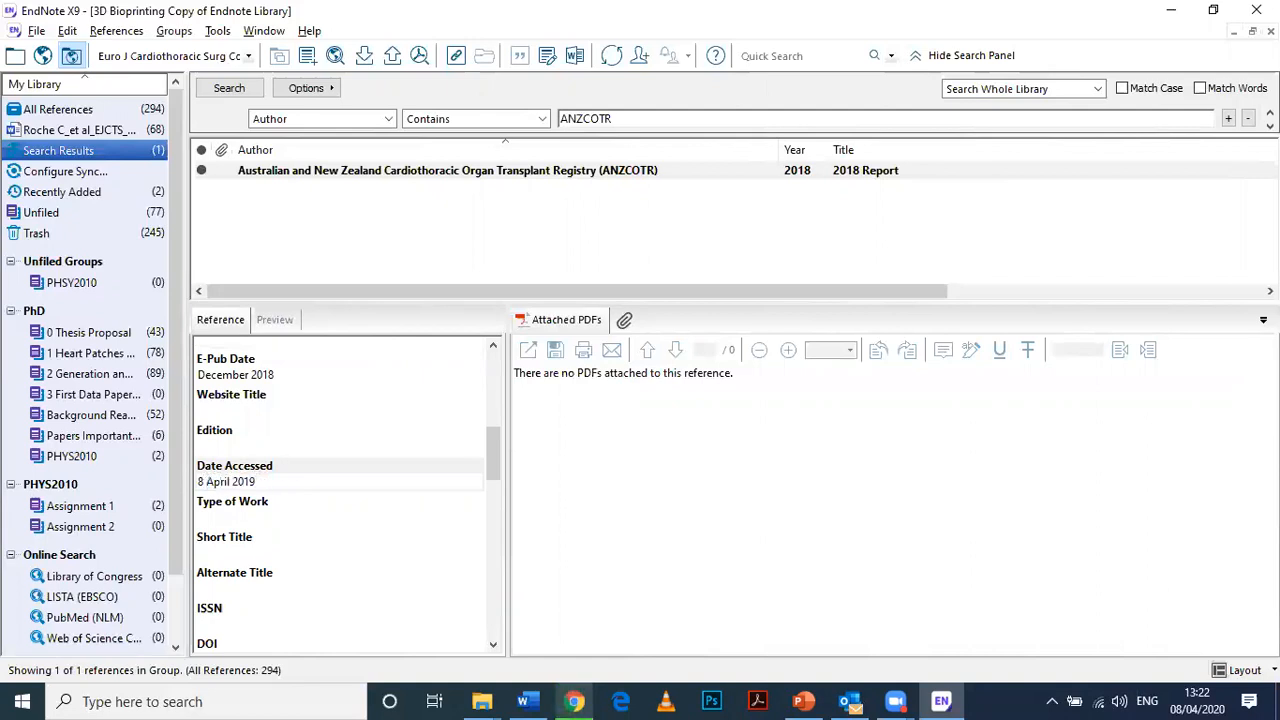
key("BackSpace")
key("BackSpace")
type("20")
left_click(36, 31)
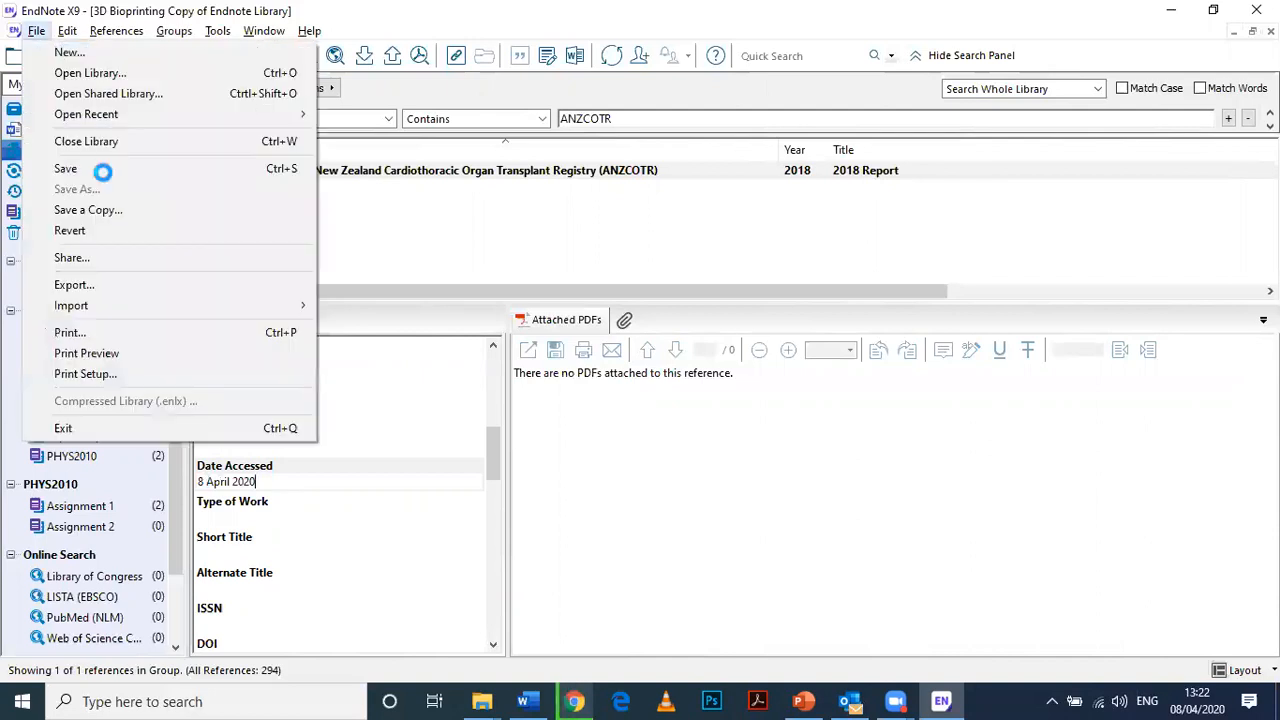
left_click(66, 169)
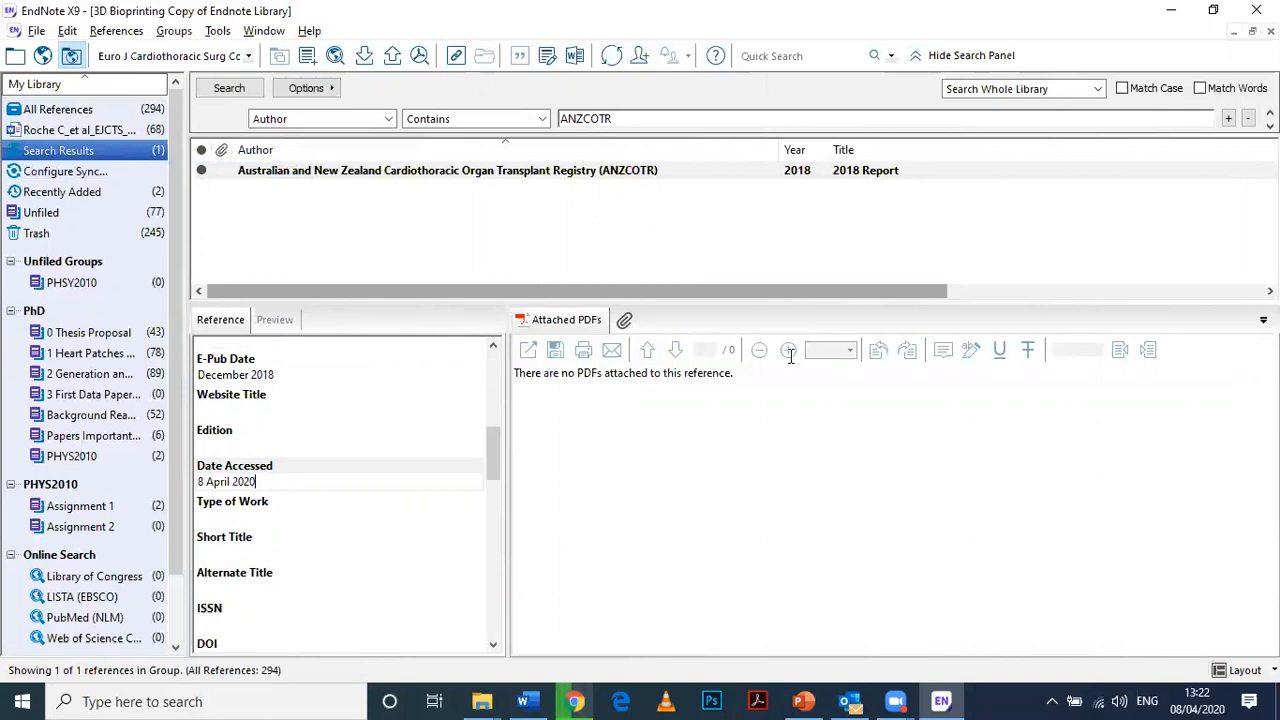
Switch to the Word manuscript, update its citations and bibliography, and compare the accessed dates of references 14 and 15
key("alt+Tab")
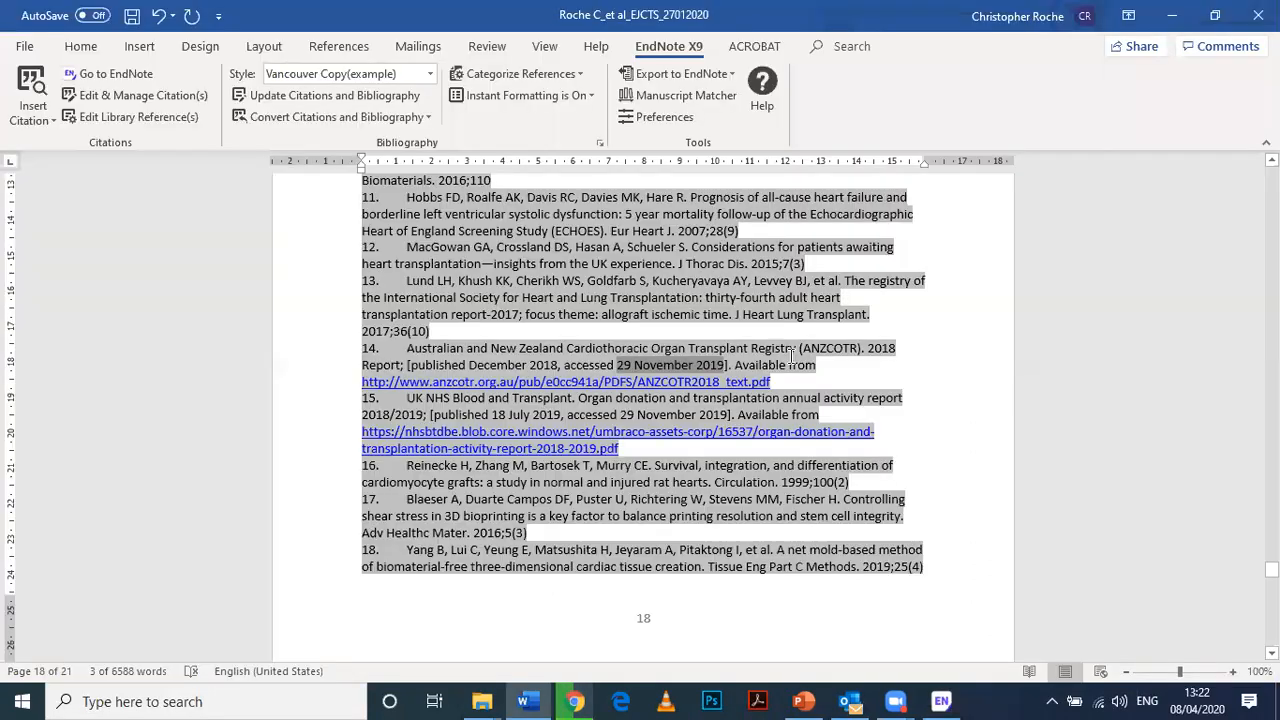
left_click(369, 96)
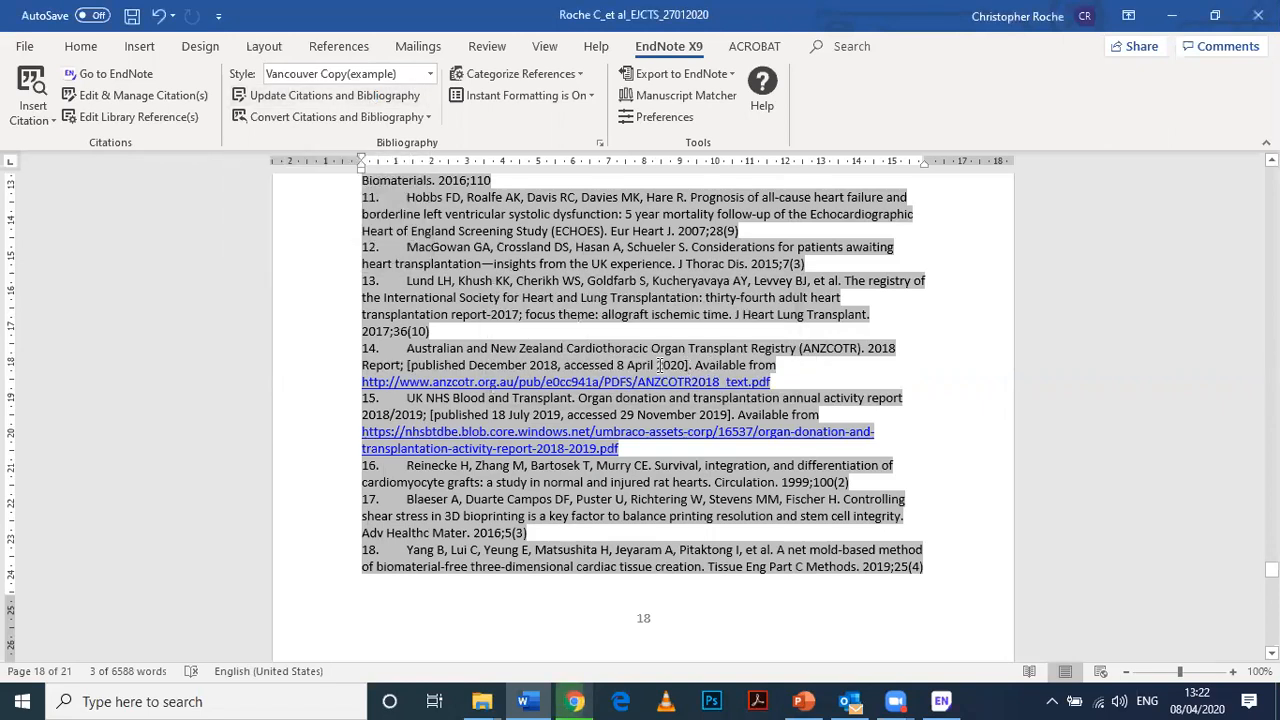
left_click_drag(659, 365, 564, 365)
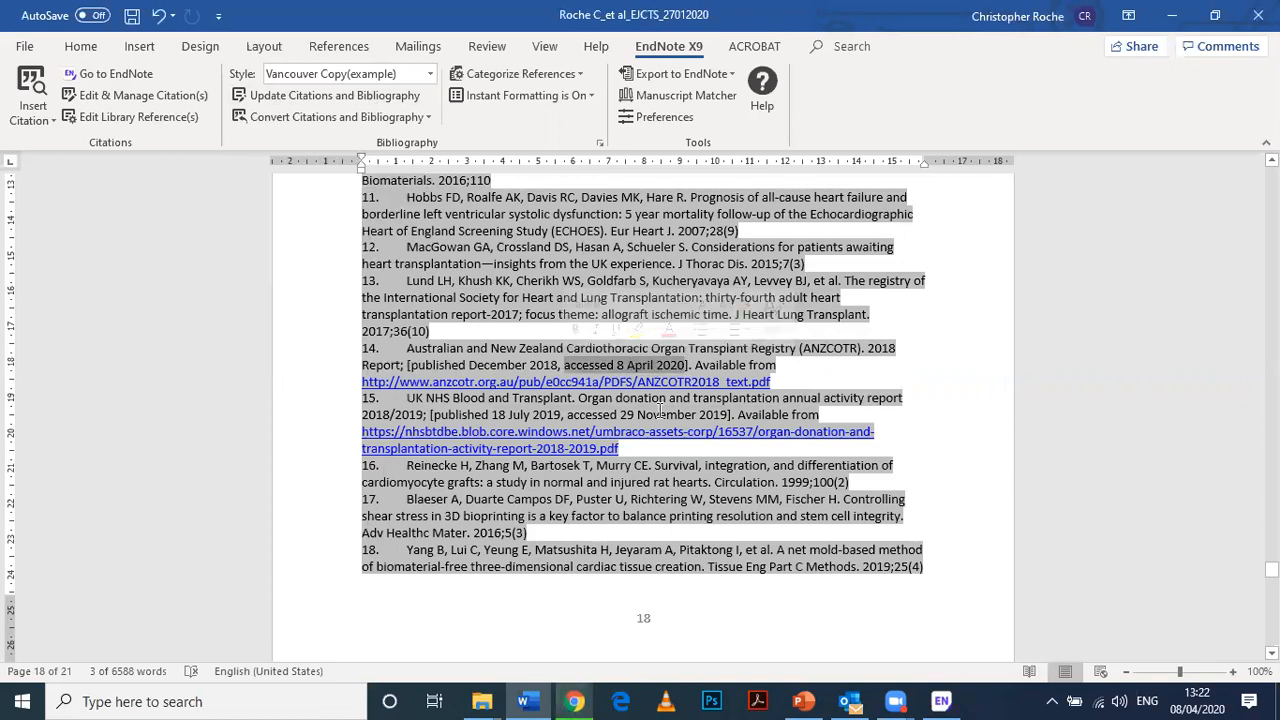
left_click_drag(729, 414, 566, 414)
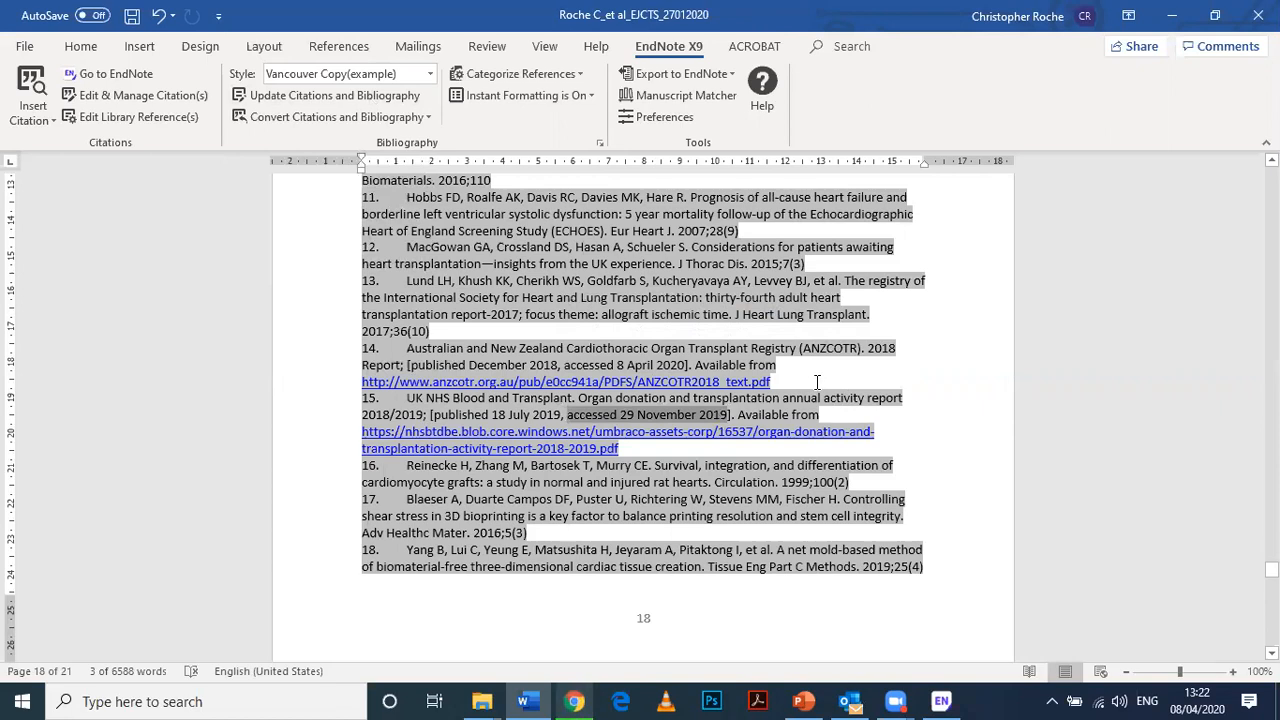
Switch to EndNote, open the Vancouver Copy(example) output style for editing, and show its bibliography templates
key("alt+Tab")
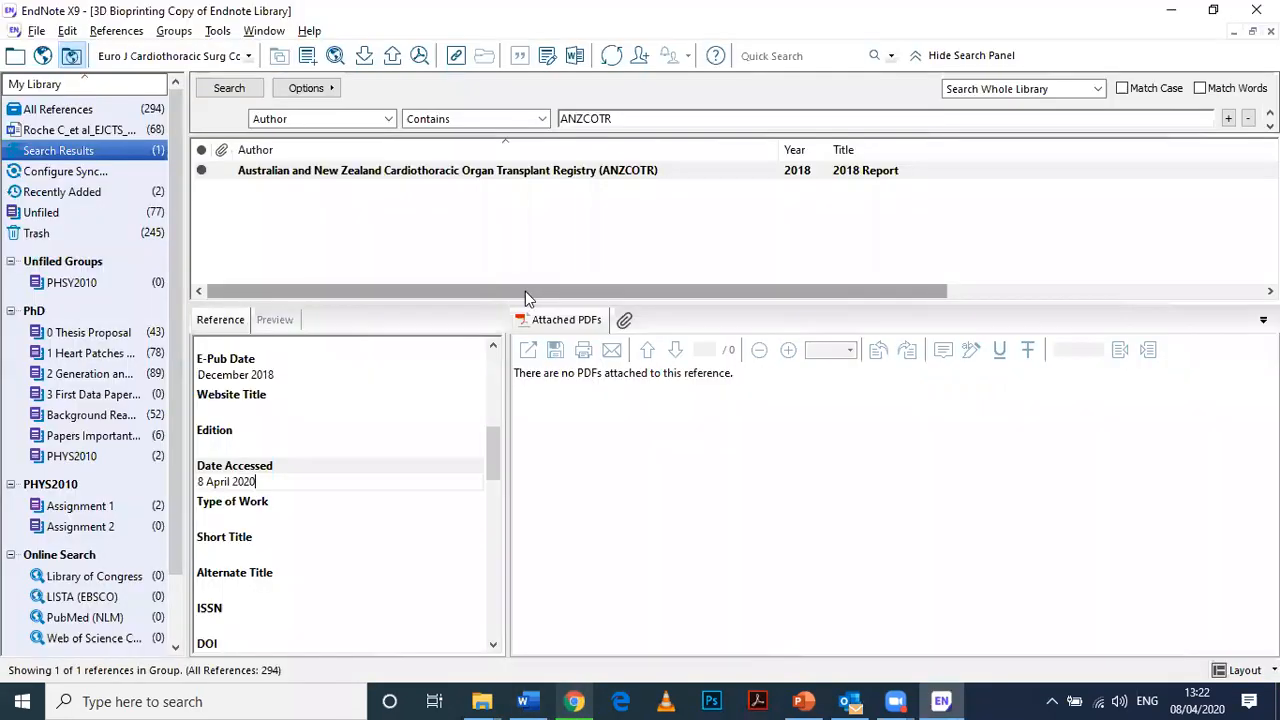
left_click(363, 175)
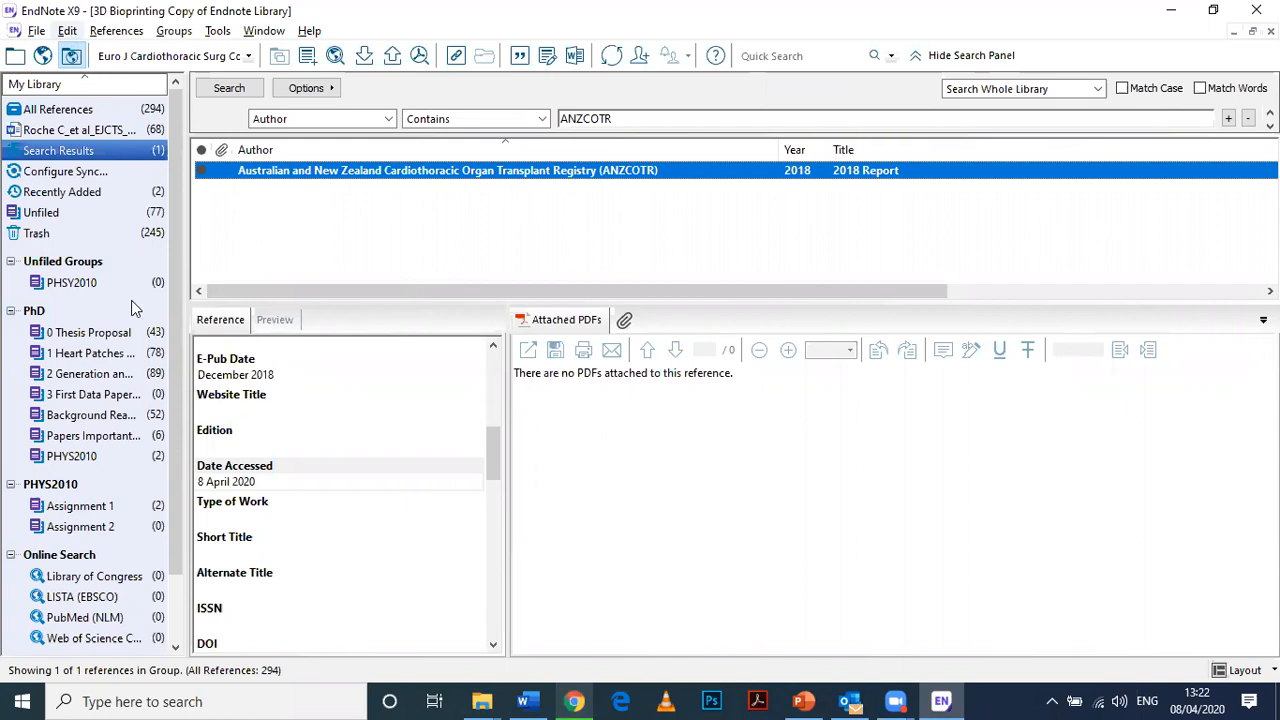
left_click(67, 31)
mouse_move(118, 320)
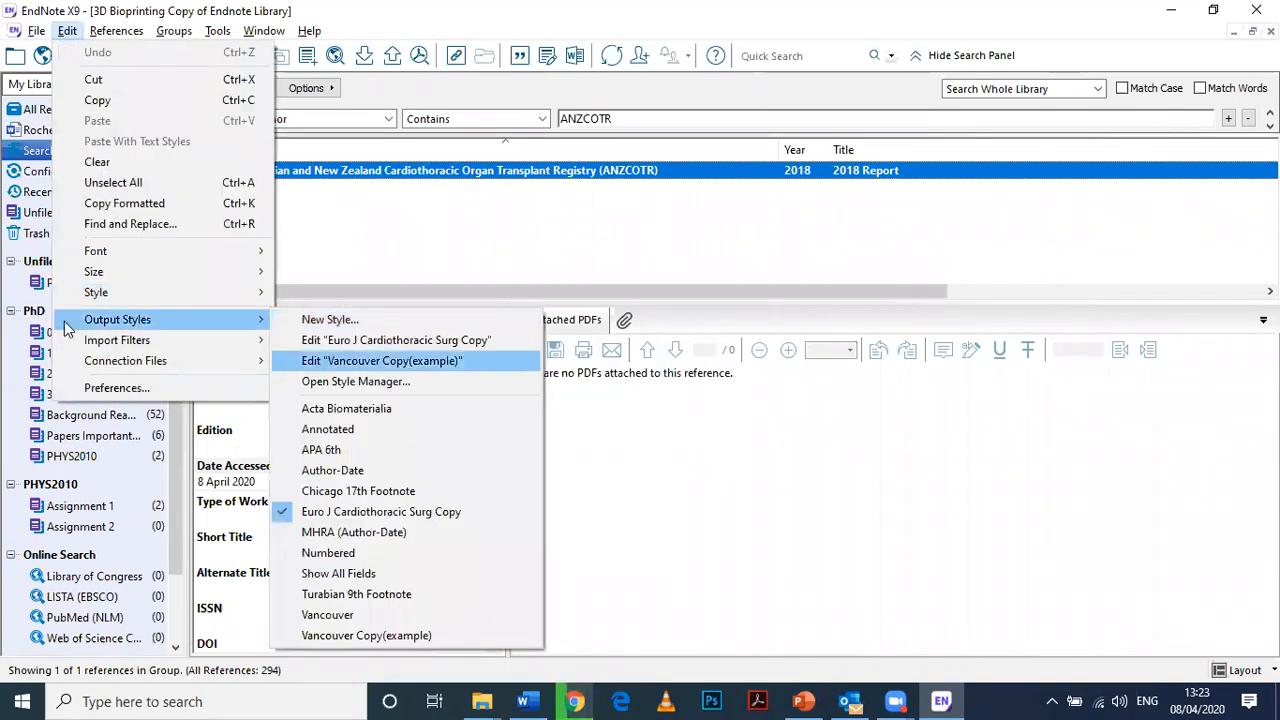
key("Return")
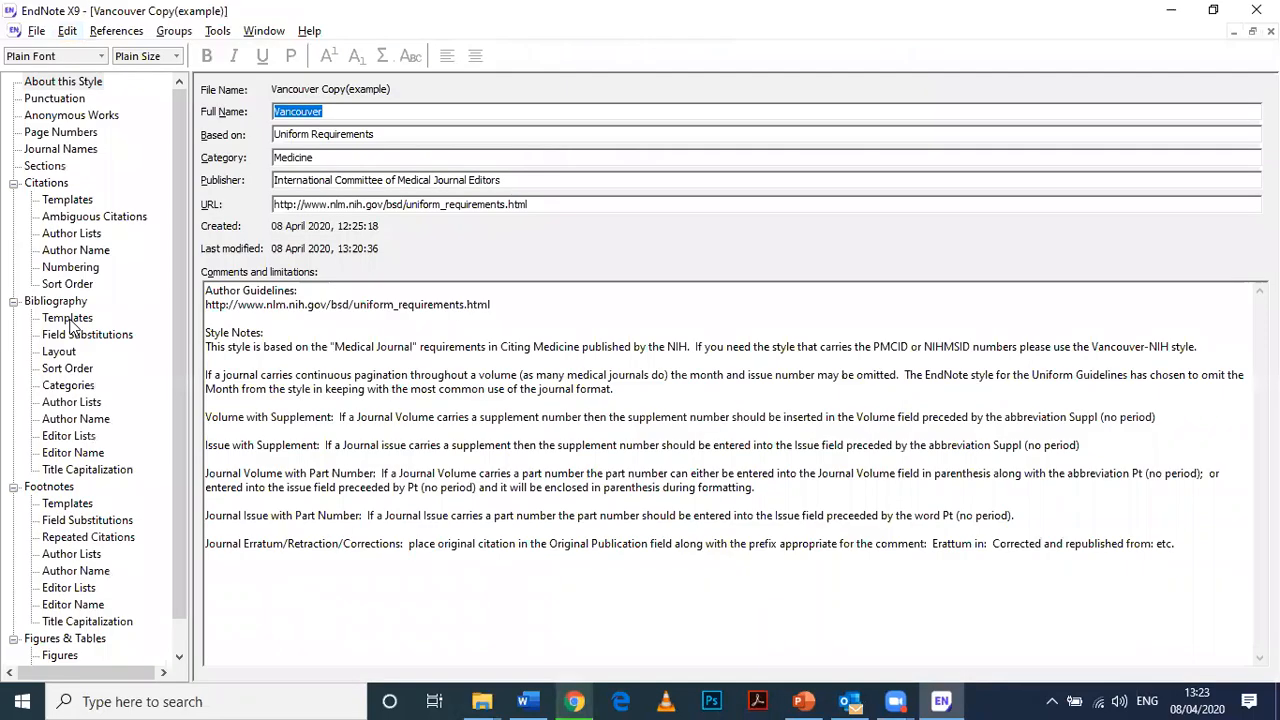
left_click(68, 319)
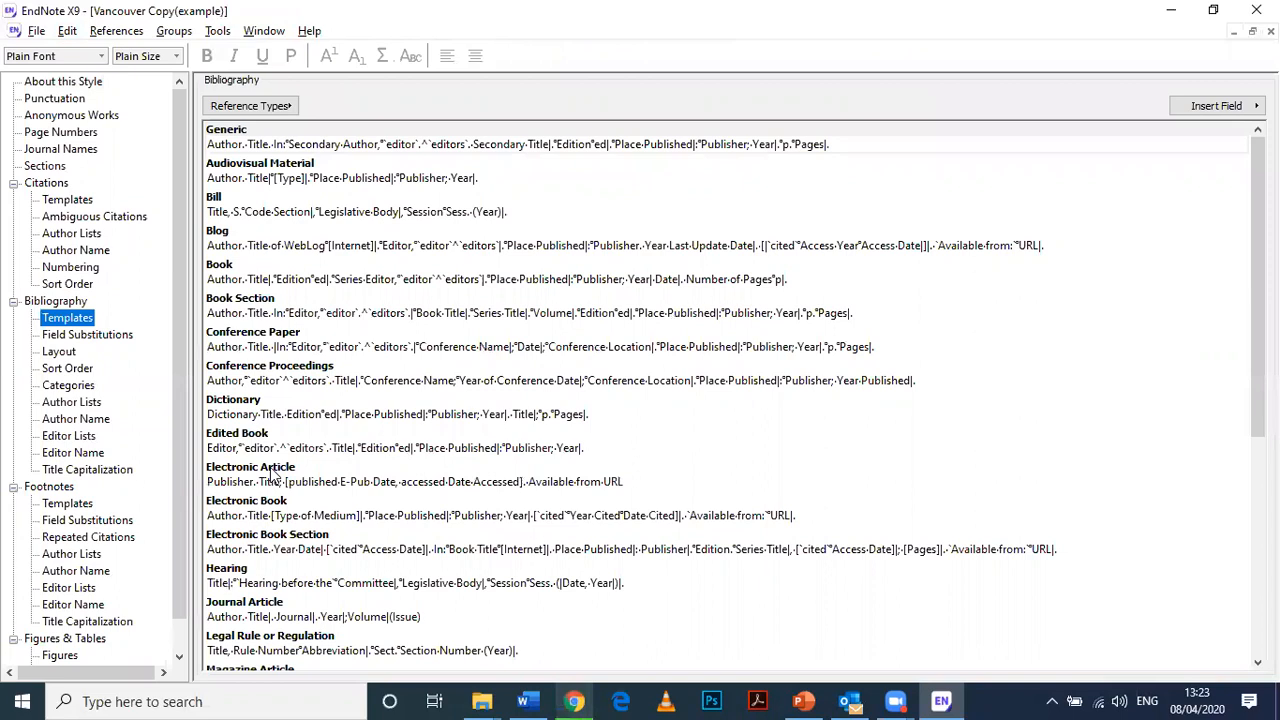
Shorten the Electronic Article template to "Publisher. Title; [published E-Pub]. Available from URL" and close the style, saving the changes
left_click(521, 482)
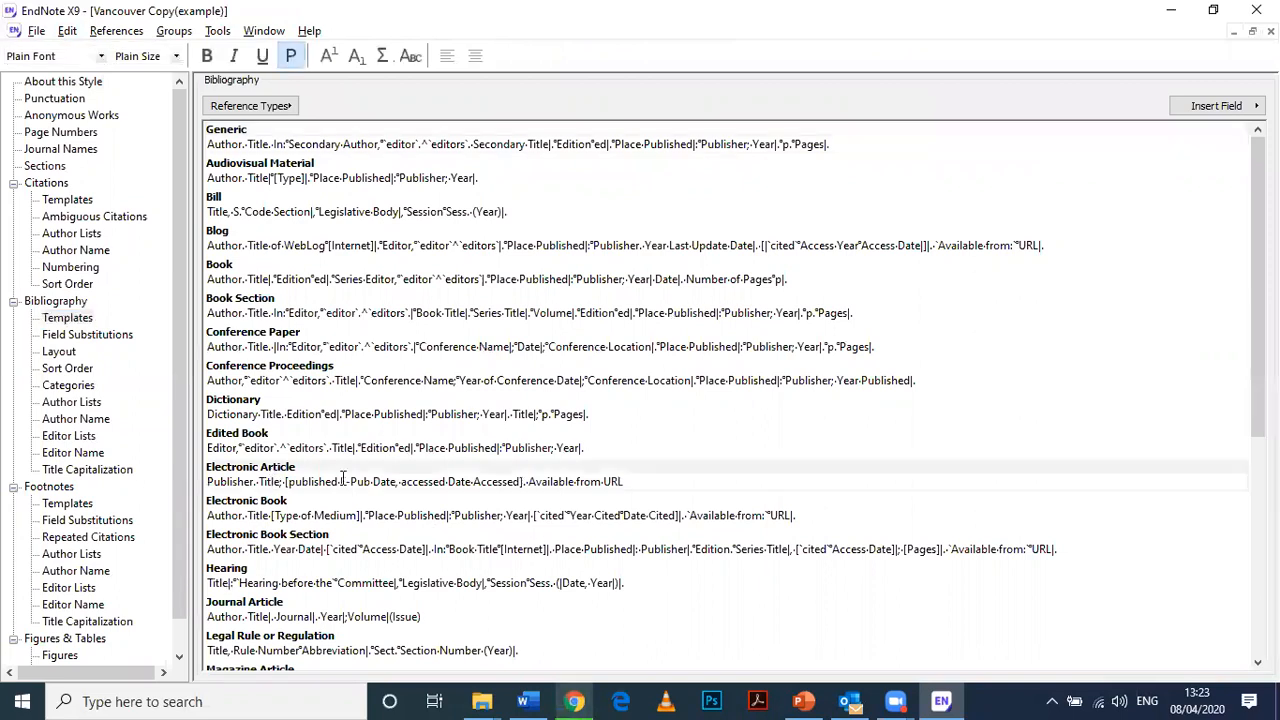
double_click(451, 482)
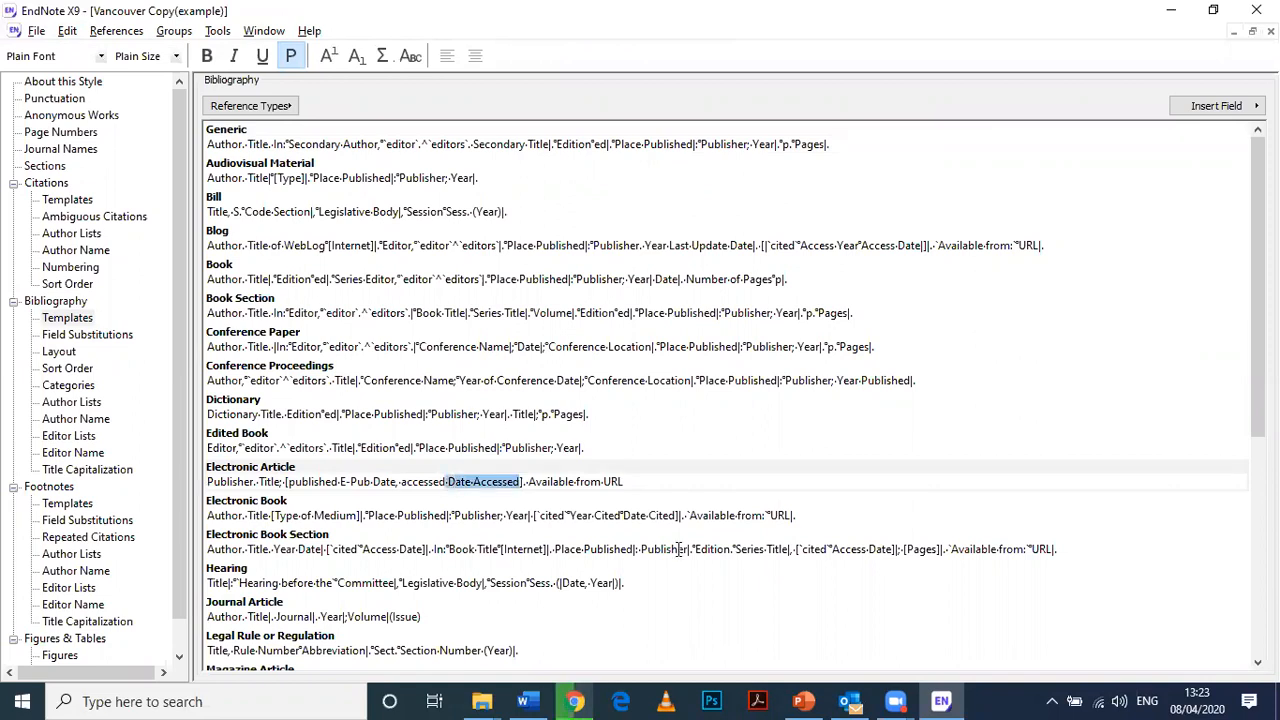
key("Delete")
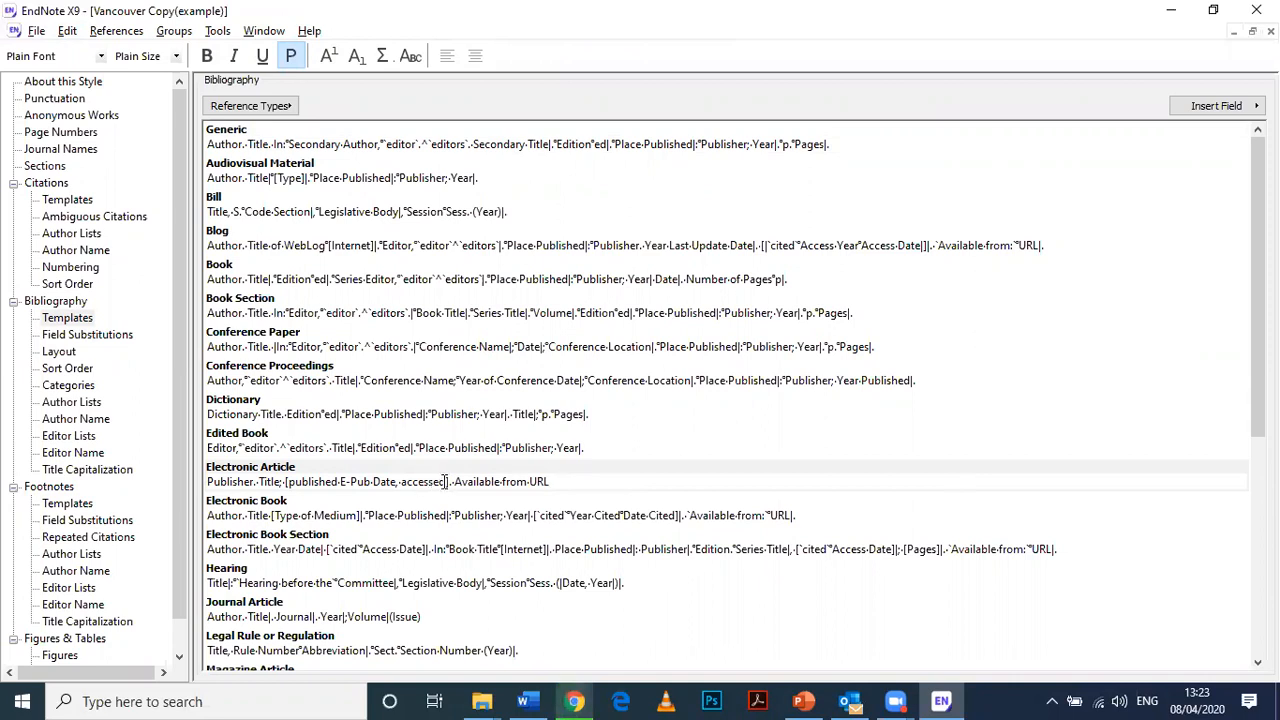
left_click_drag(445, 482, 373, 484)
key("BackSpace")
key("BackSpace")
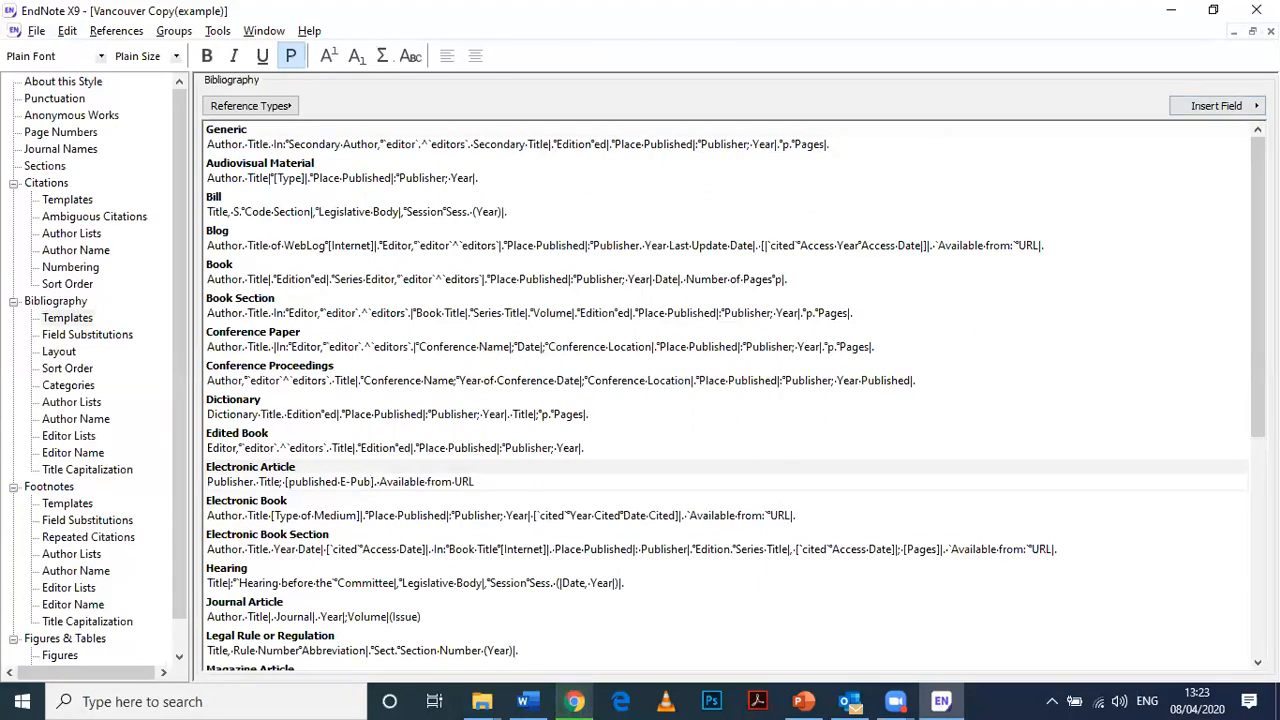
left_click(1271, 31)
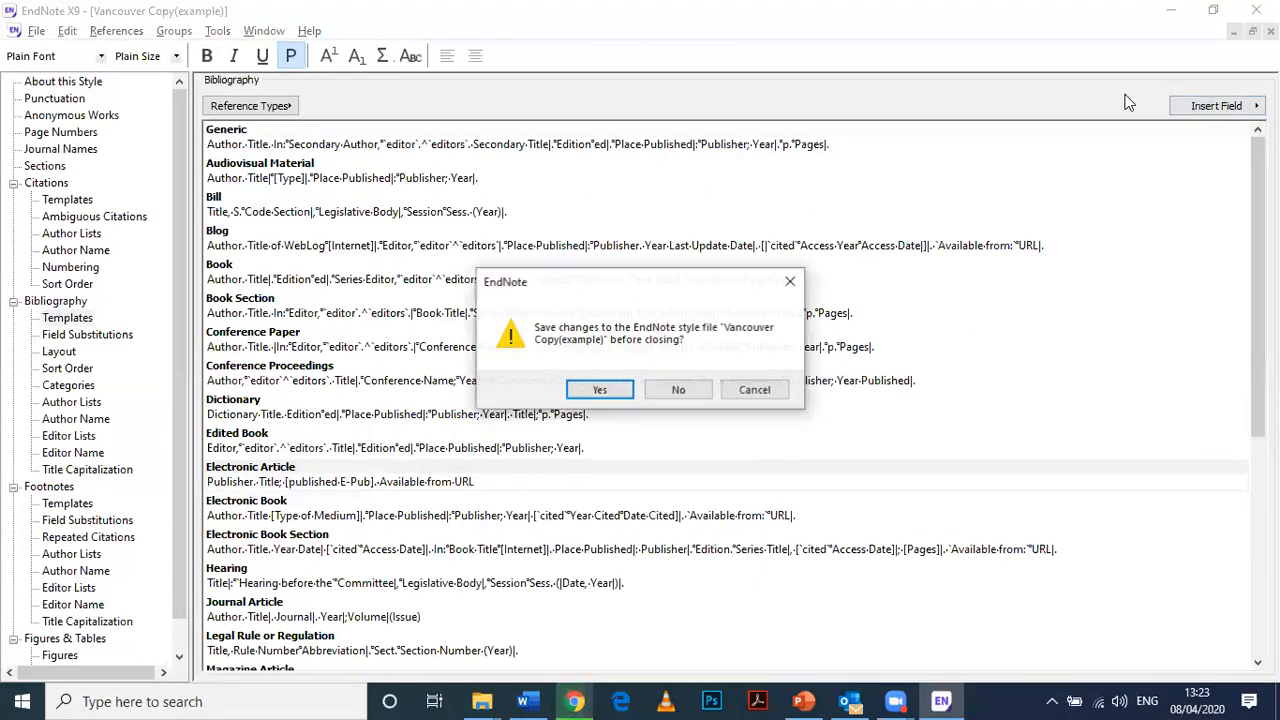
left_click(599, 390)
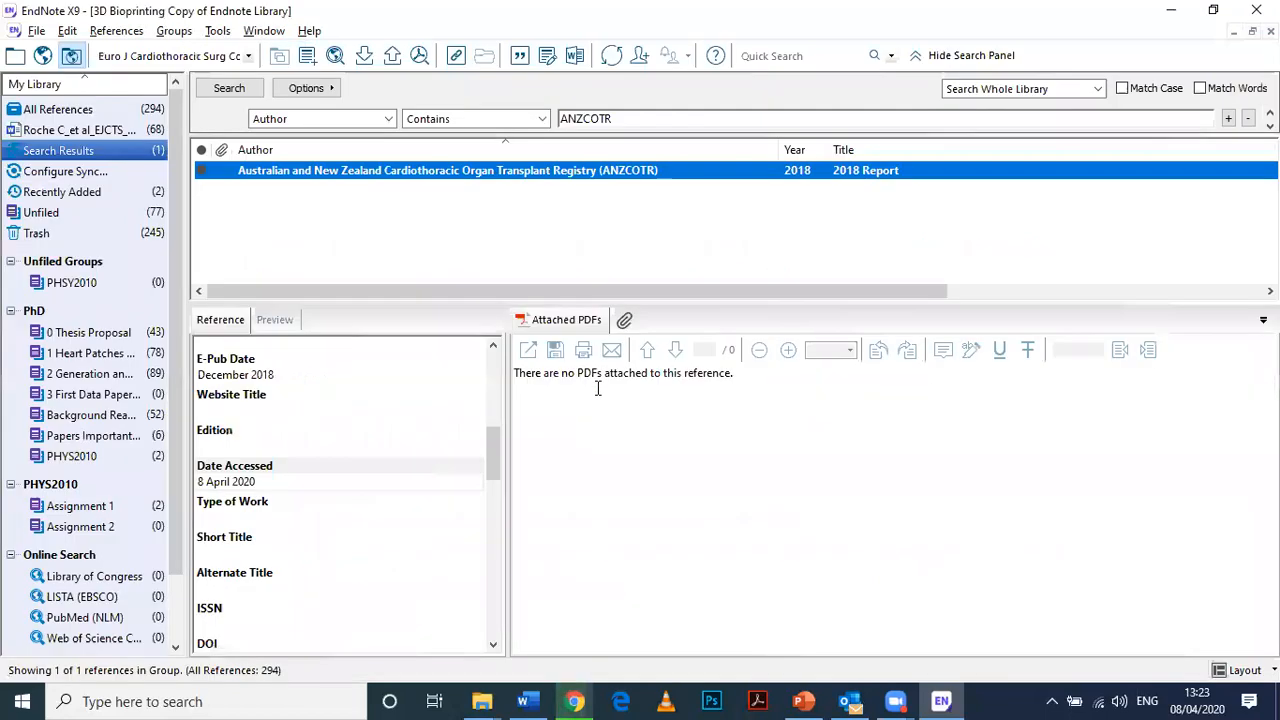
Update the Word manuscript's citations and bibliography with the shortened template, and check the bracketed publication text in reference 14
key("alt+Tab")
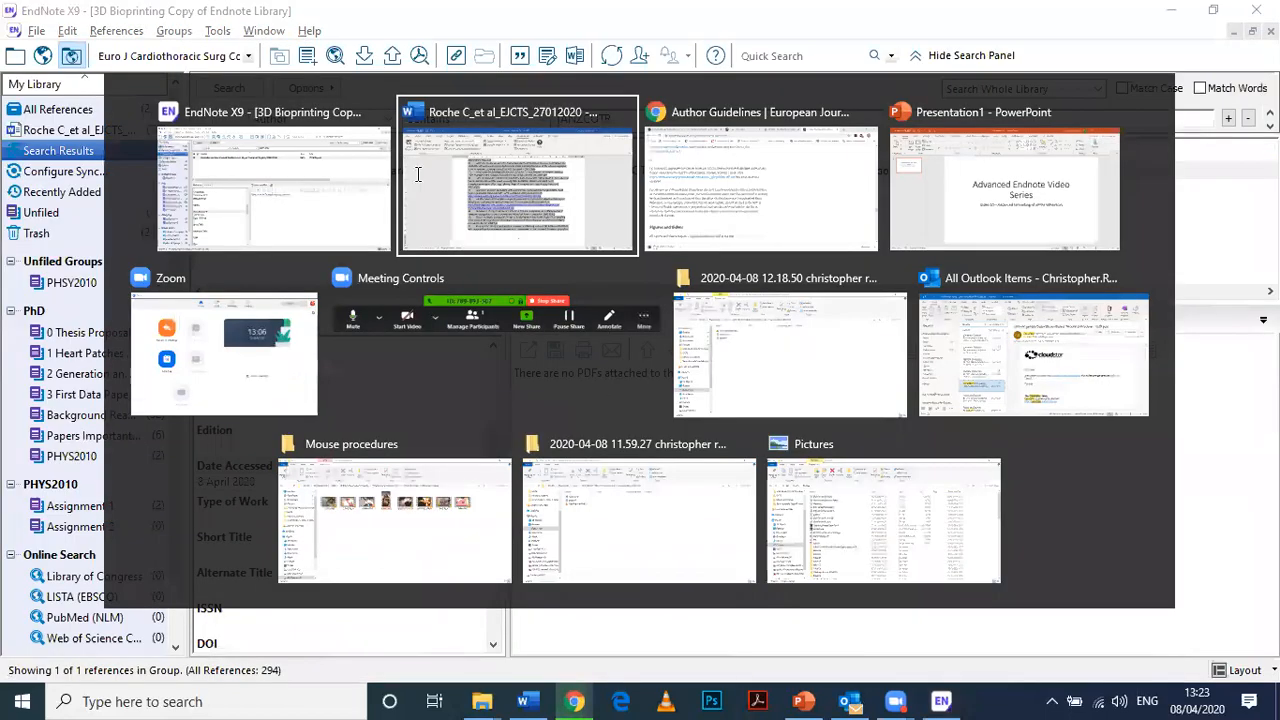
left_click_drag(406, 348, 628, 448)
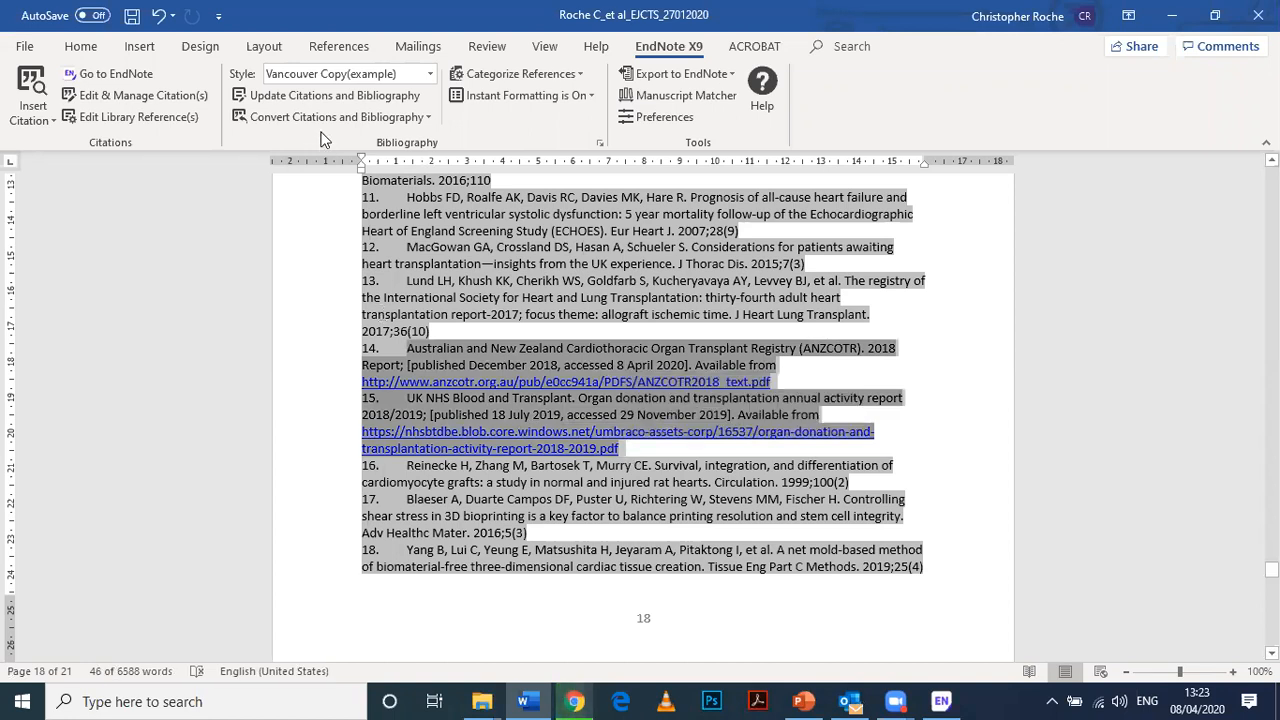
left_click(338, 95)
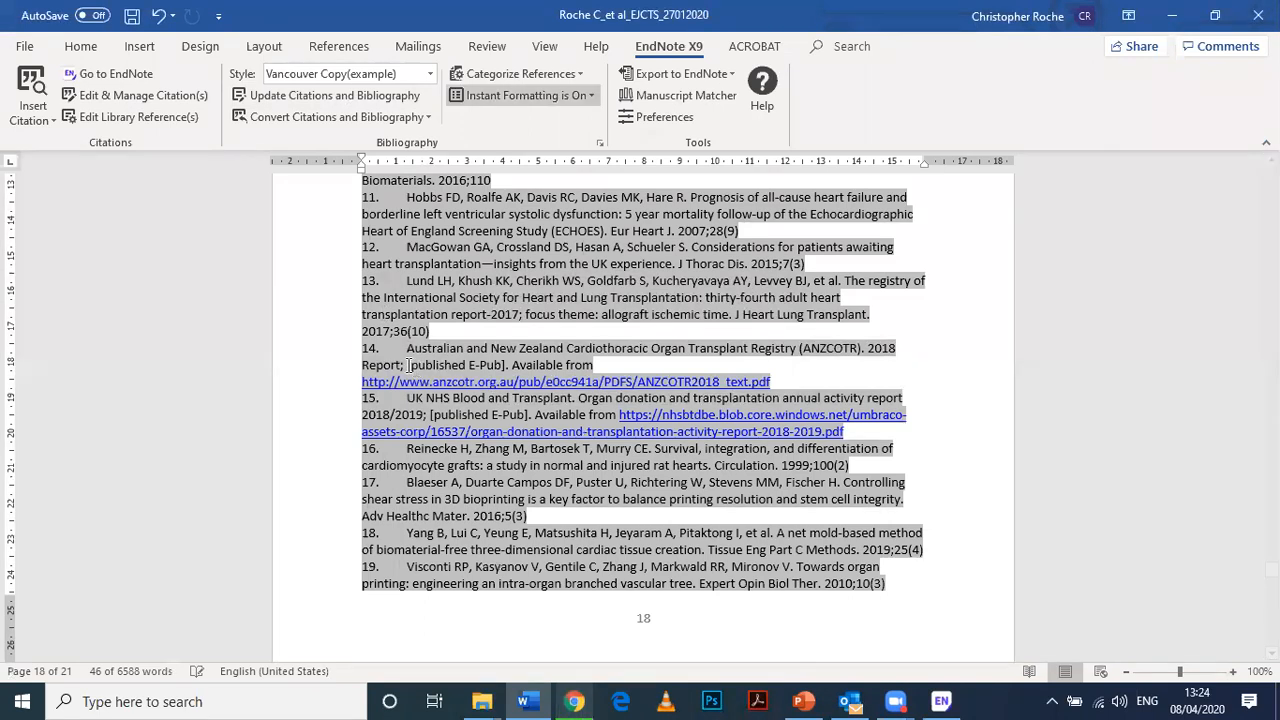
left_click_drag(407, 365, 512, 366)
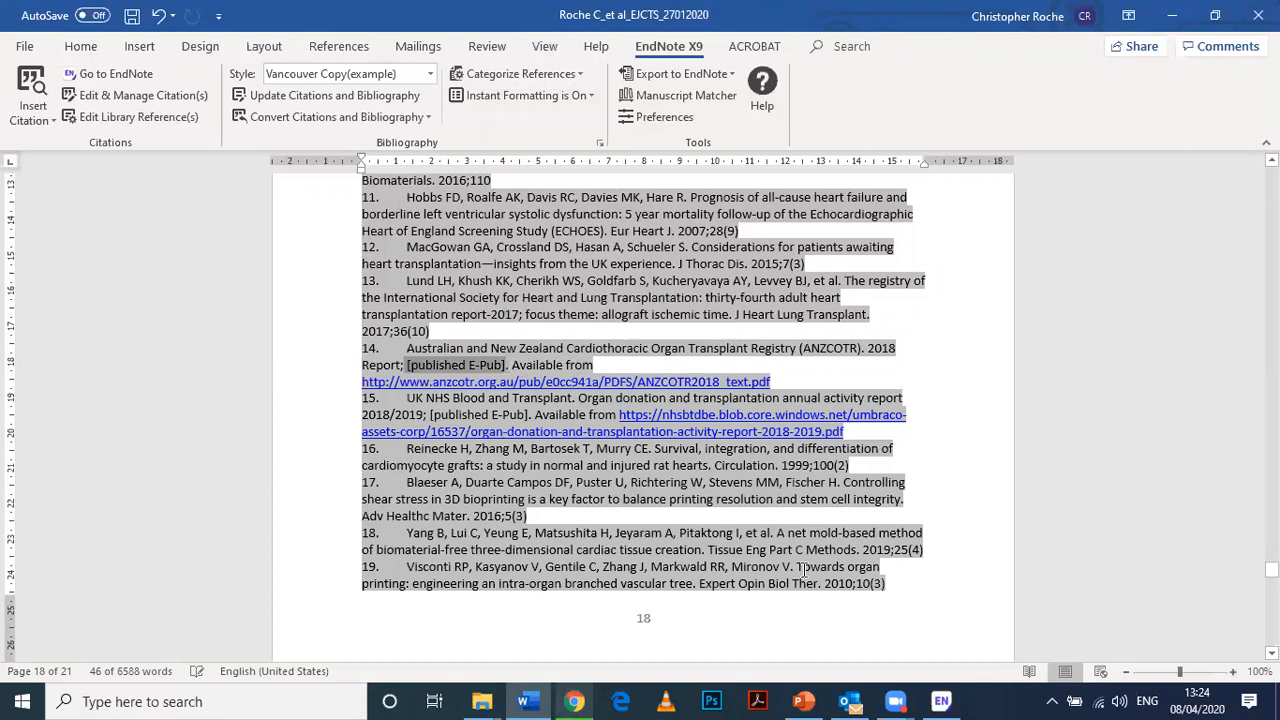
Switch to EndNote, open the Vancouver Copy(example) style's bibliography templates, and examine the E-Pub text in the Electronic Article template
key("alt+Tab")
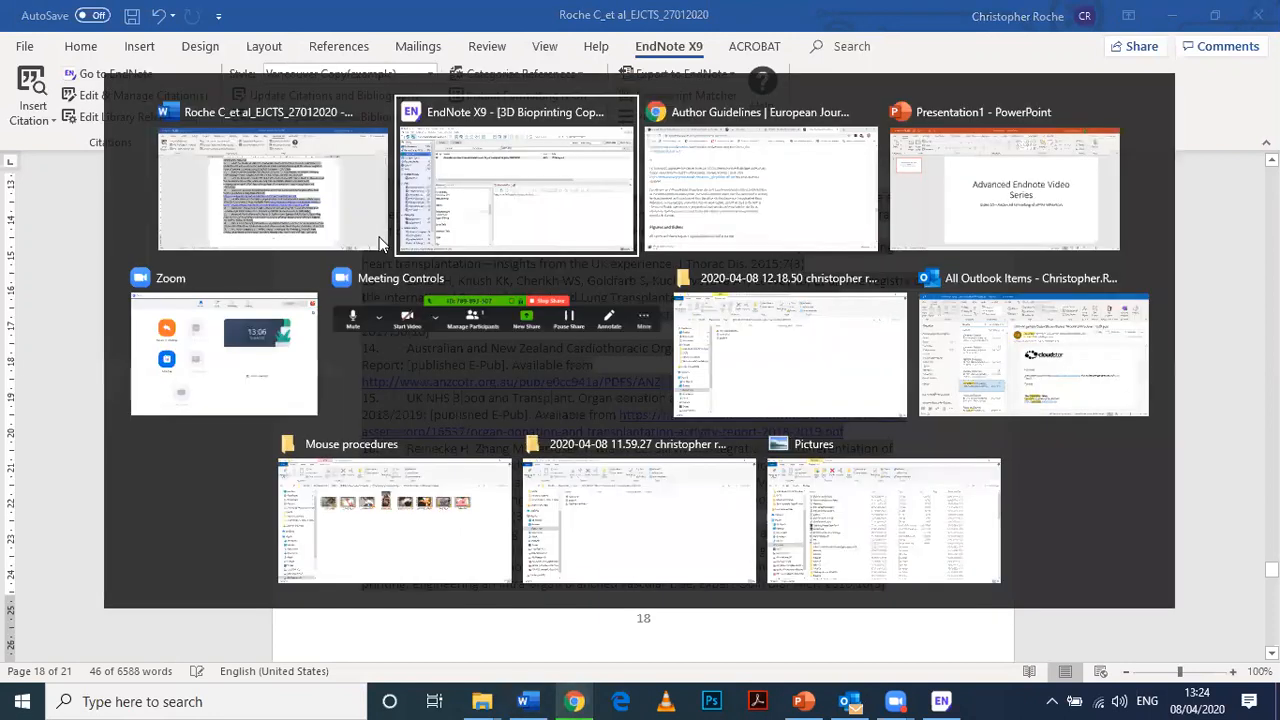
left_click(68, 31)
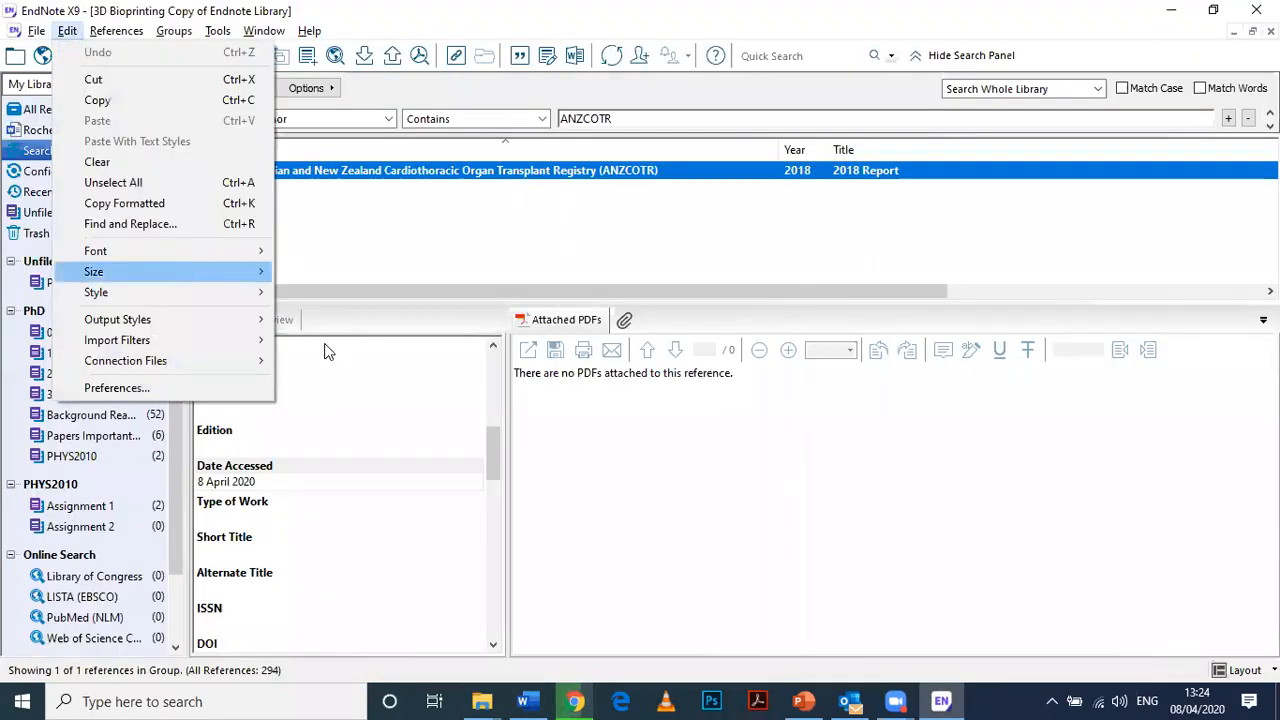
mouse_move(152, 321)
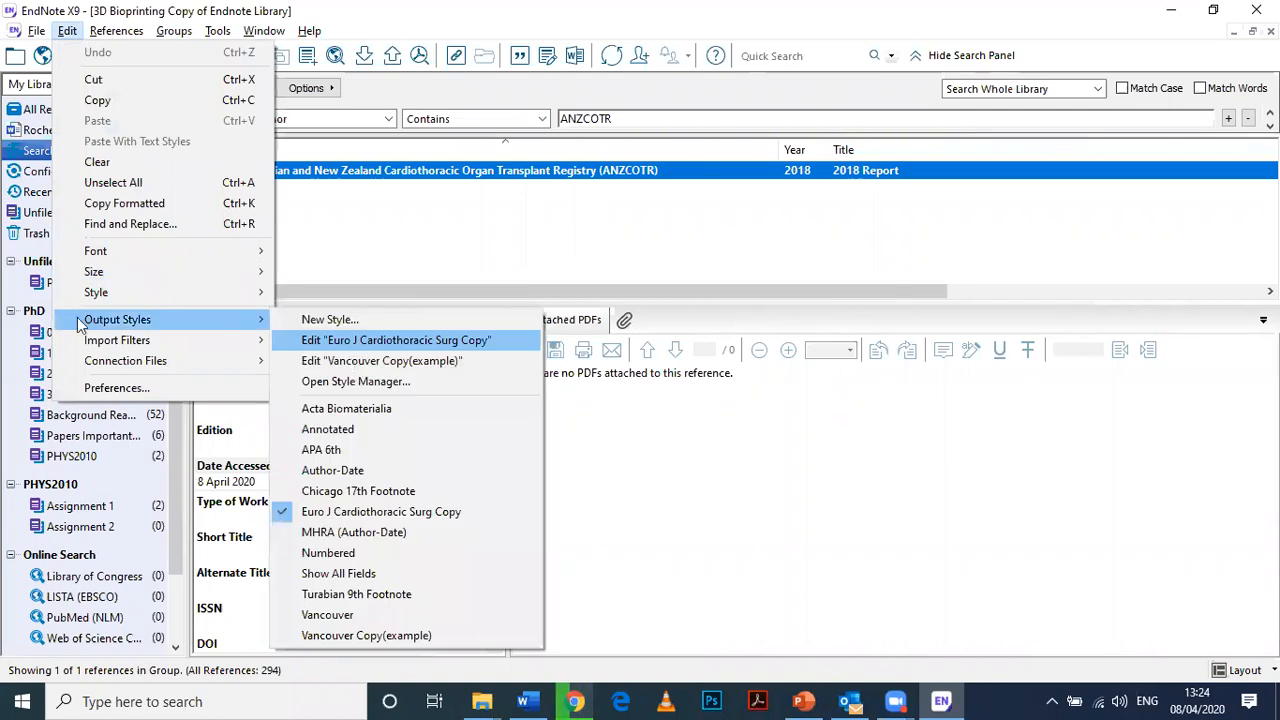
left_click(370, 340)
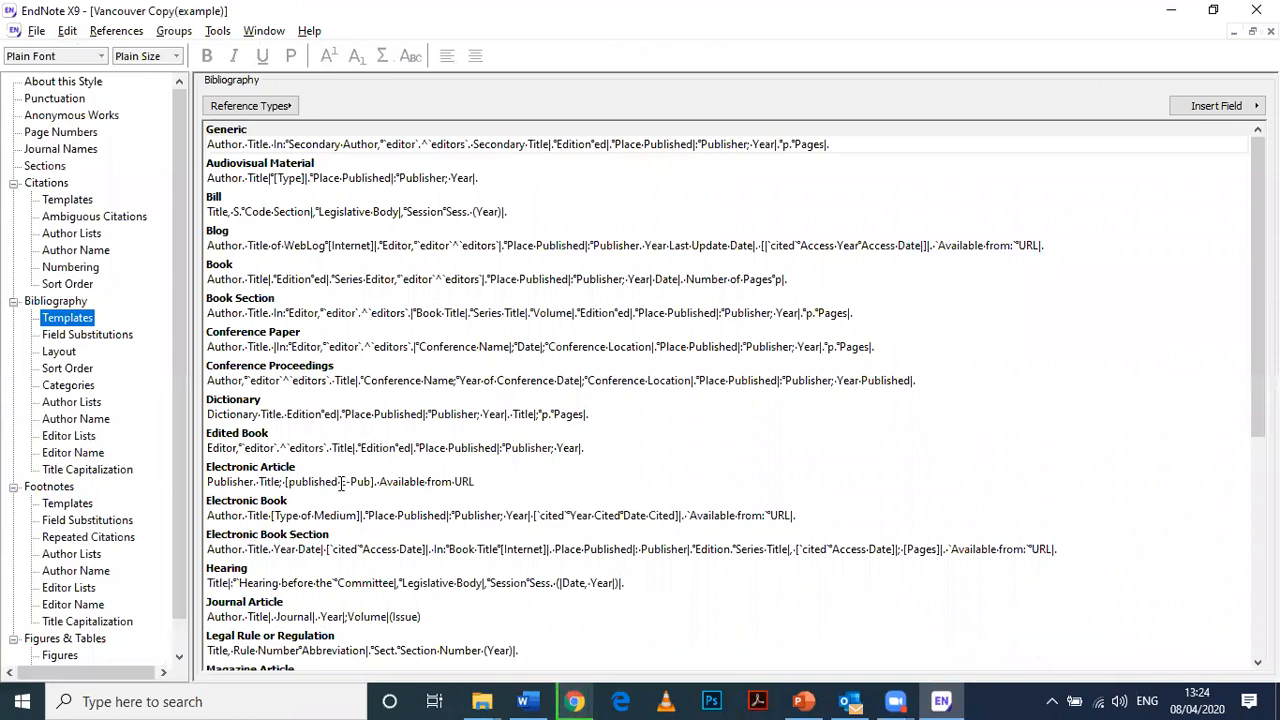
left_click_drag(342, 483, 370, 483)
key("shift+Right")
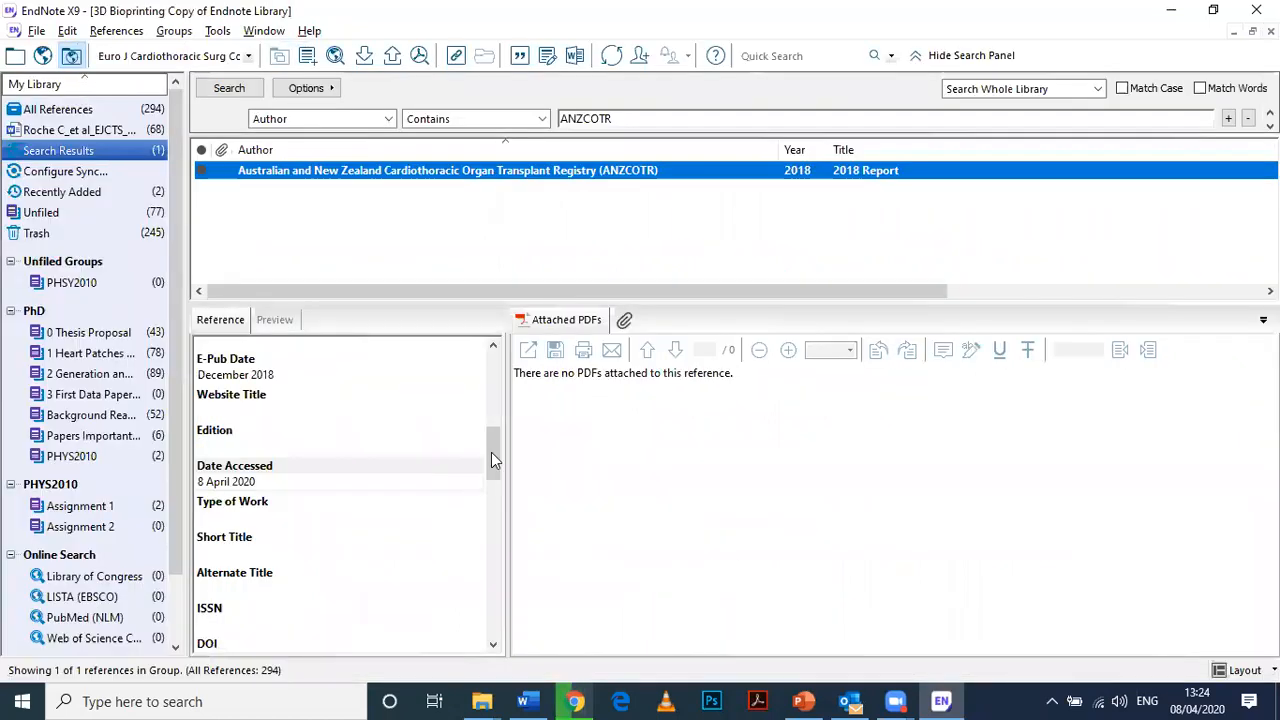
Compare the ANZCOTR reference's E-Pub Date field name with the Electronic Article template in Vancouver Copy(example), and close the style
left_click_drag(491, 445, 491, 437)
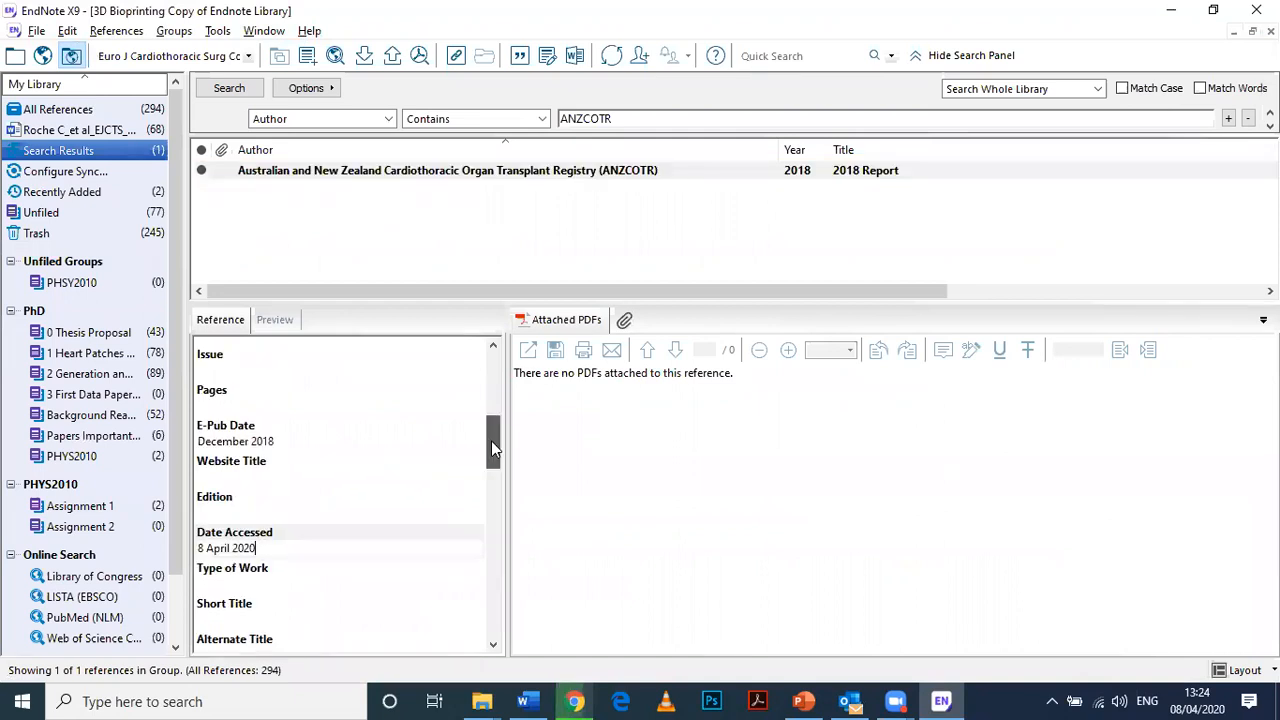
left_click(278, 431)
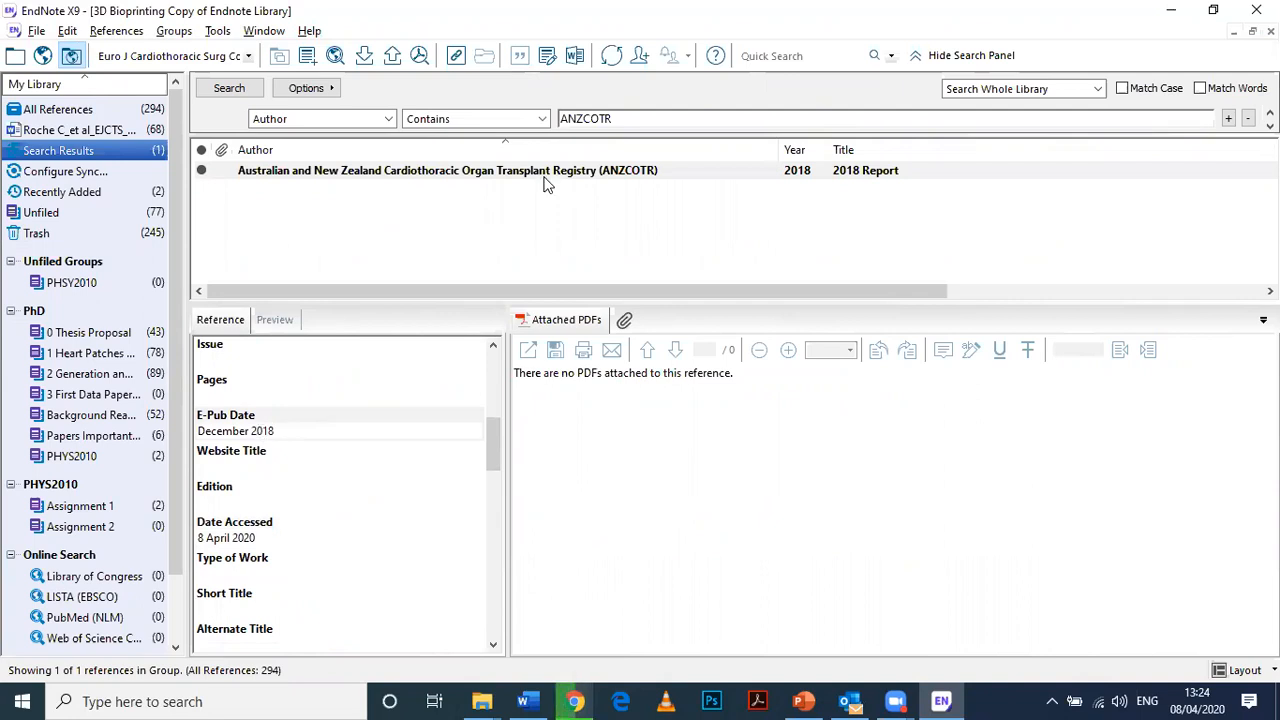
left_click(67, 31)
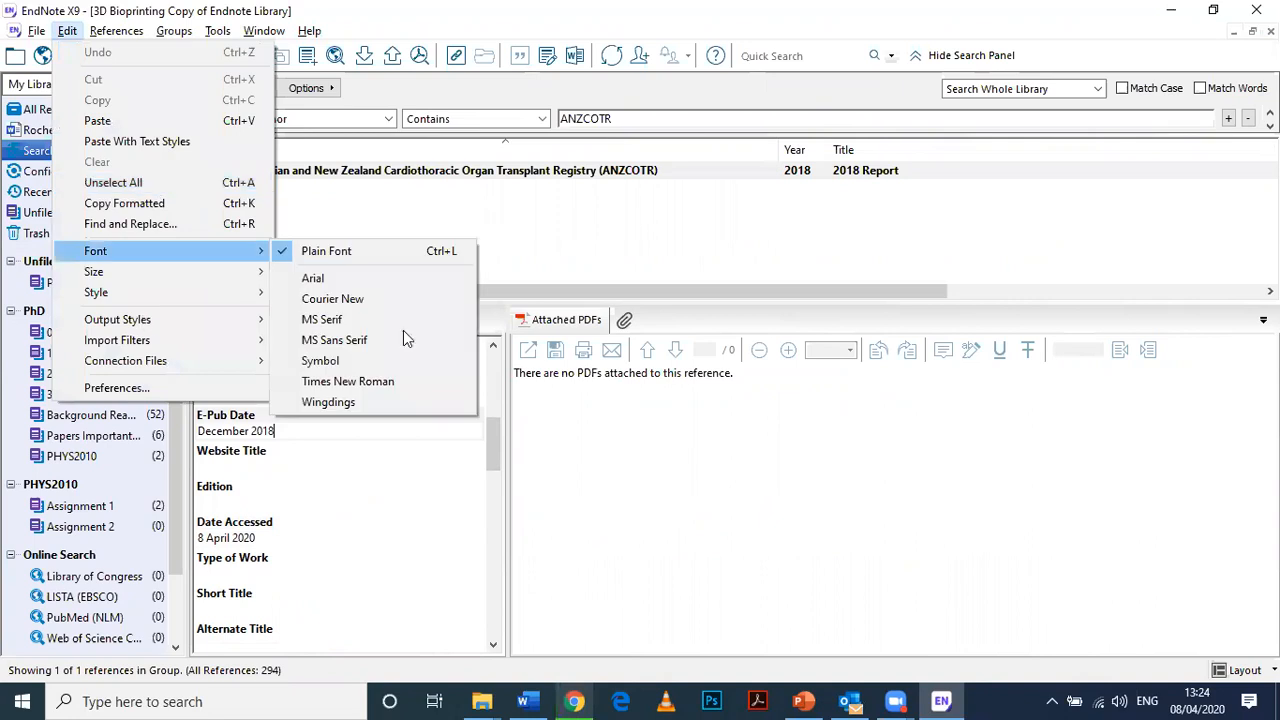
mouse_move(134, 320)
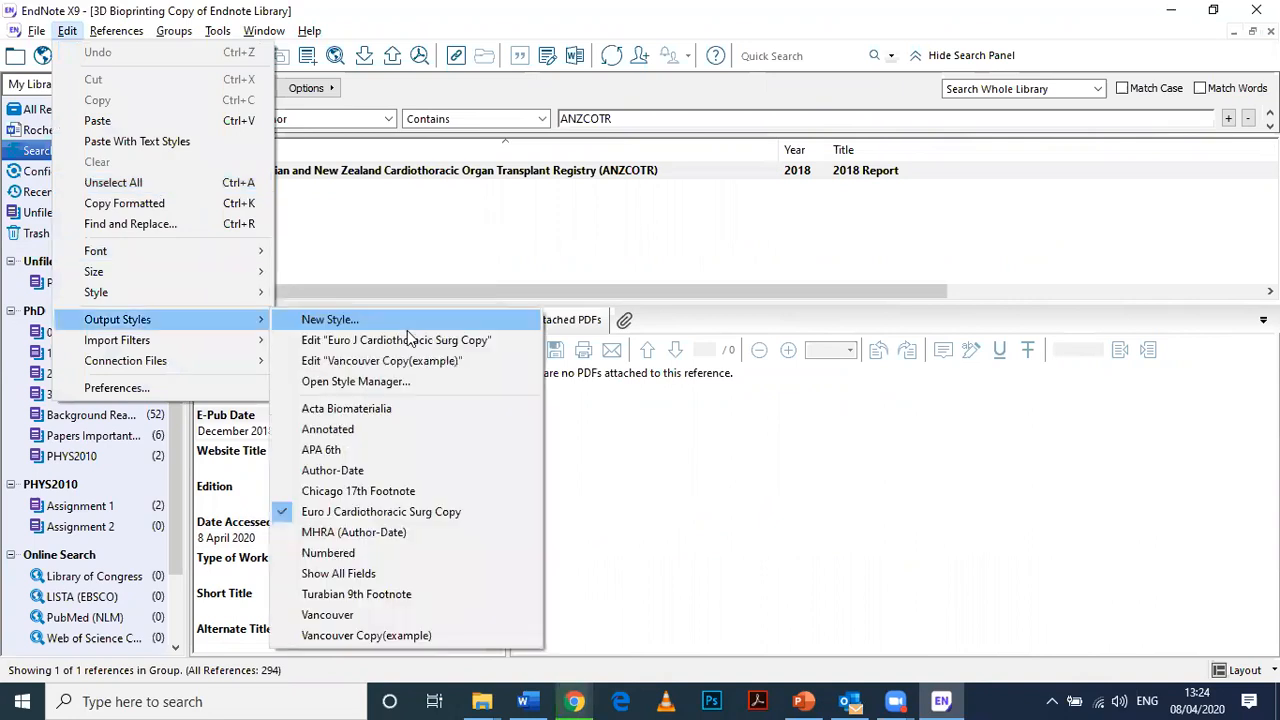
left_click(347, 364)
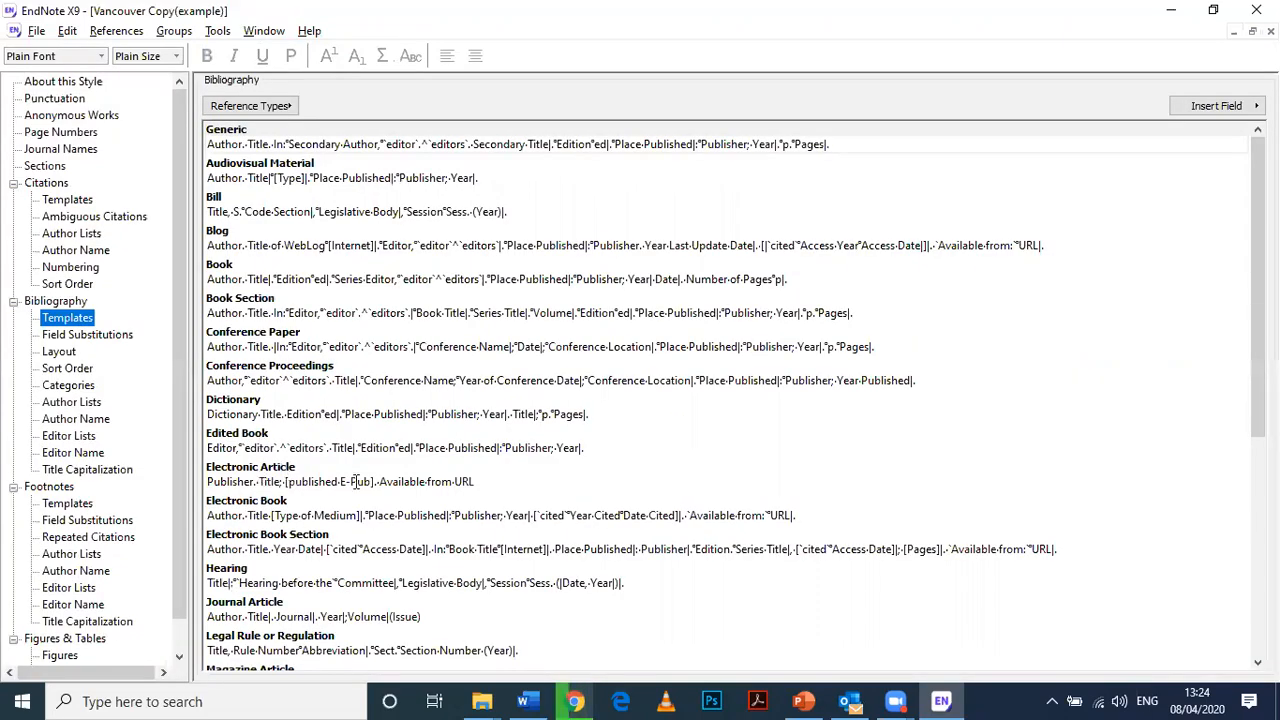
left_click(371, 481)
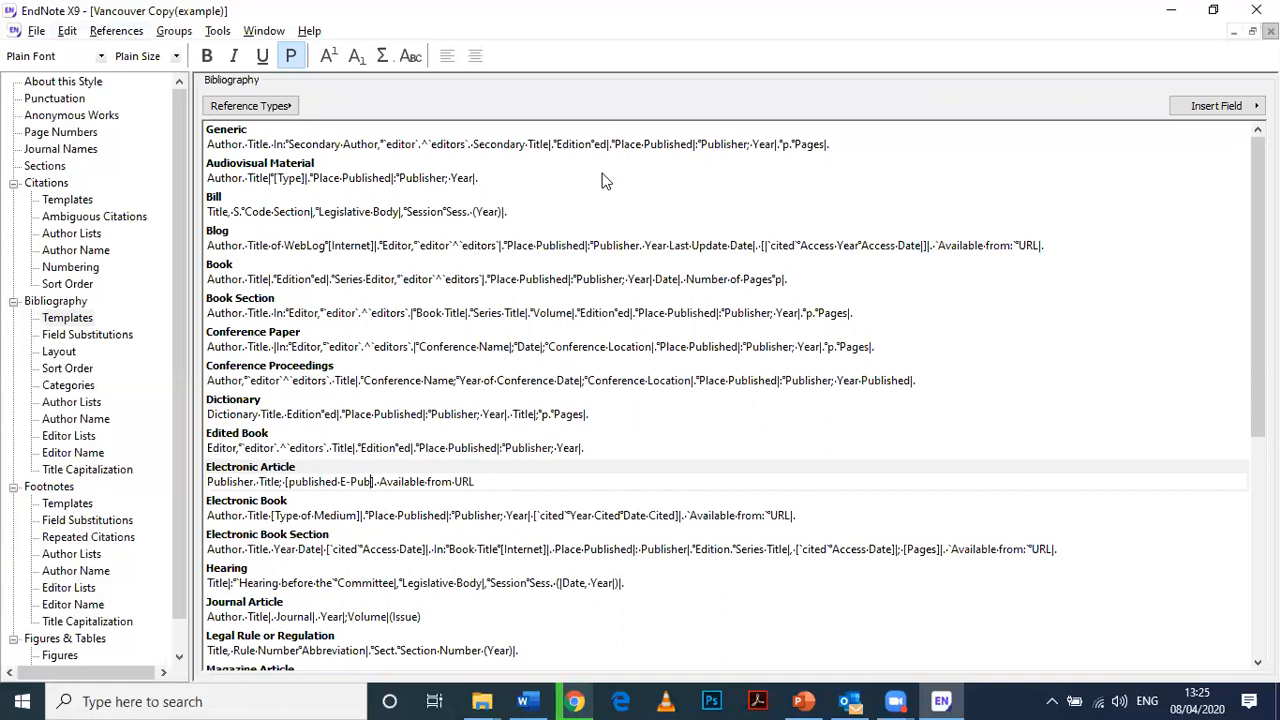
key("ctrl+w")
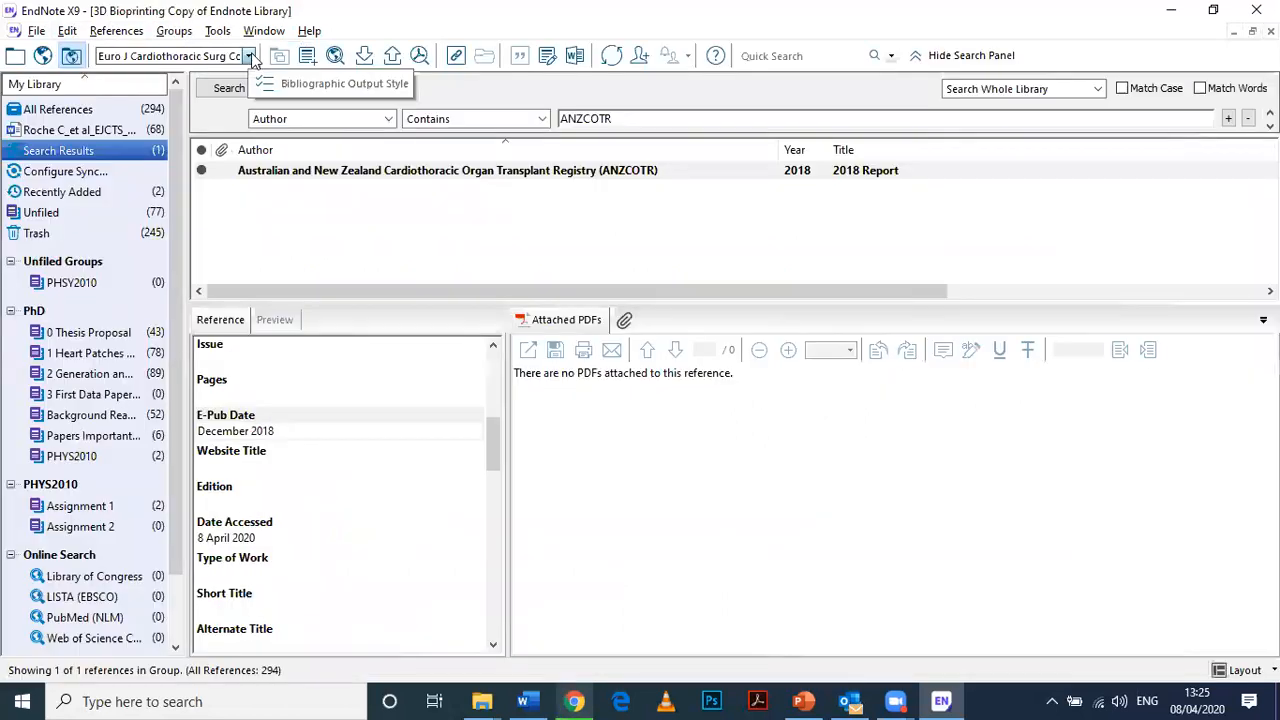
Open the Euro J Cardiothoracic Surg Copy output style for editing and show its bibliography templates
left_click(67, 31)
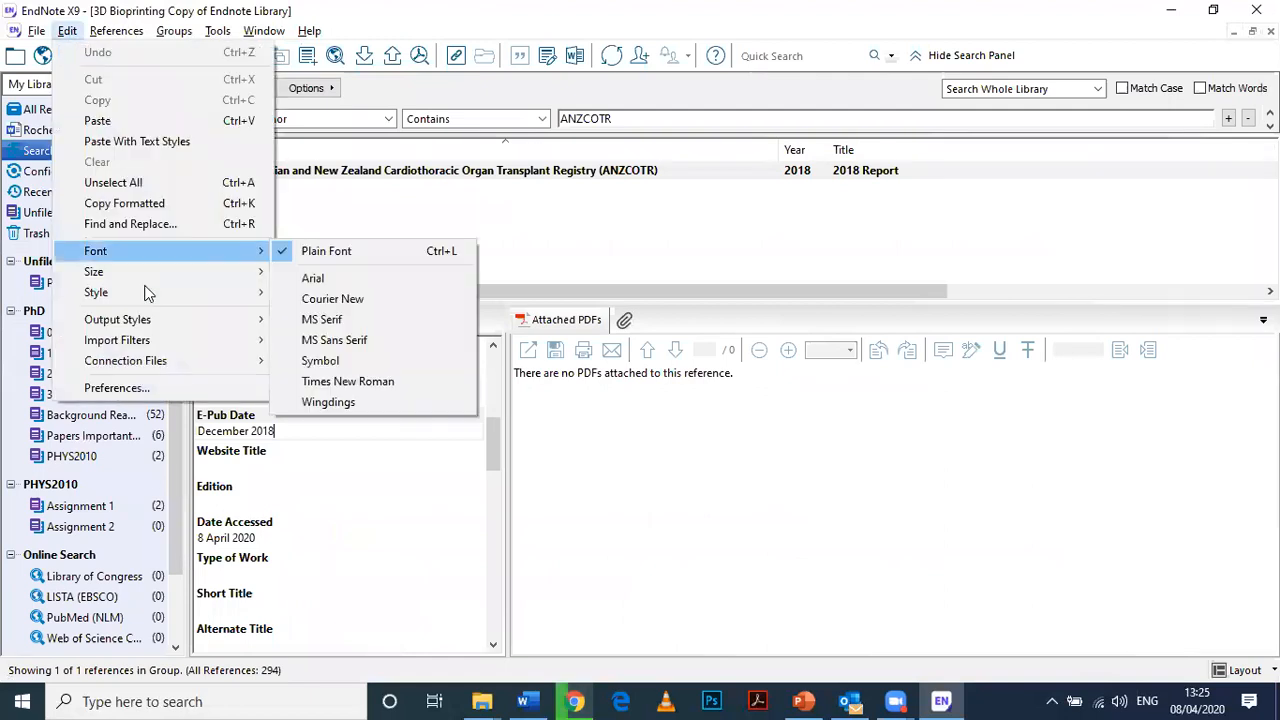
mouse_move(148, 322)
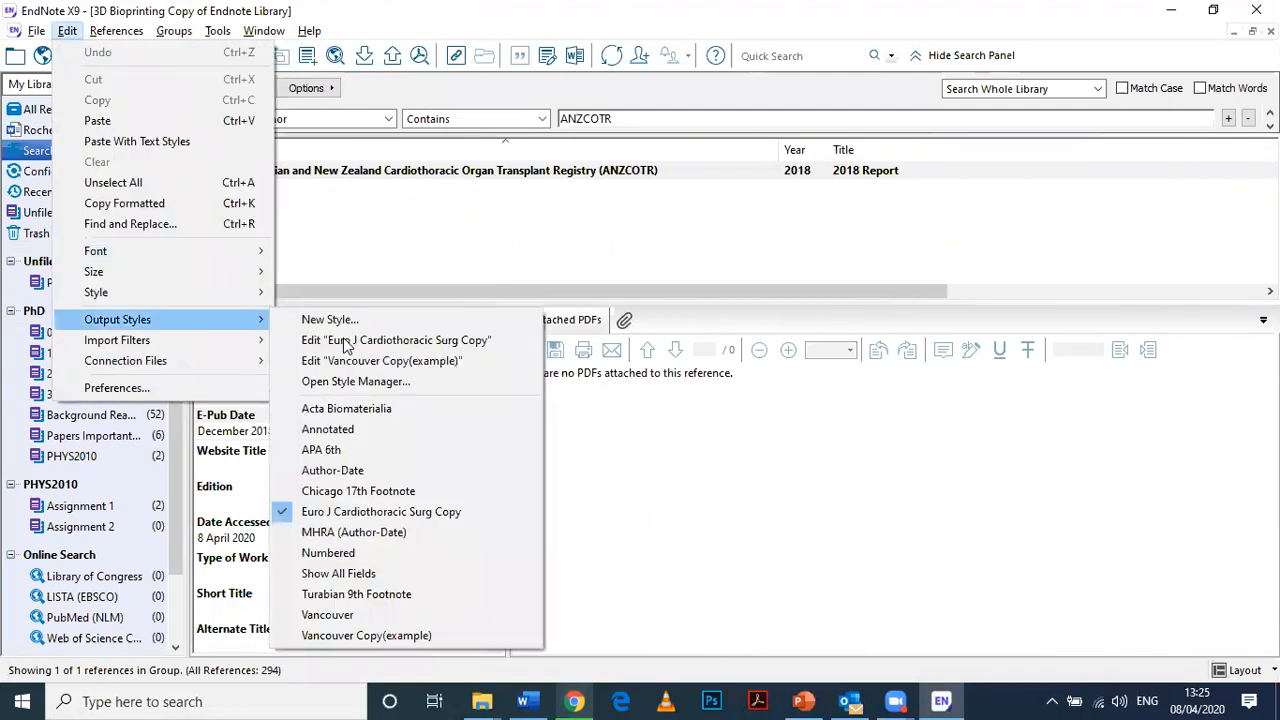
left_click(343, 340)
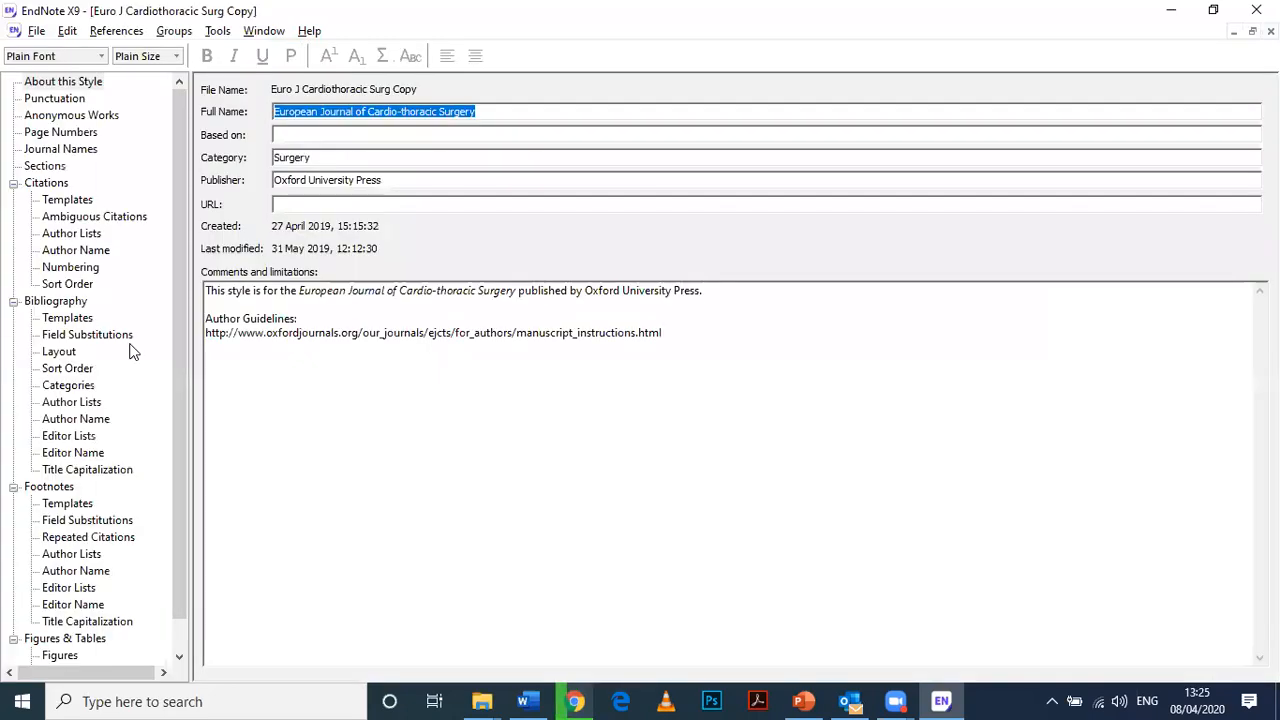
left_click(70, 318)
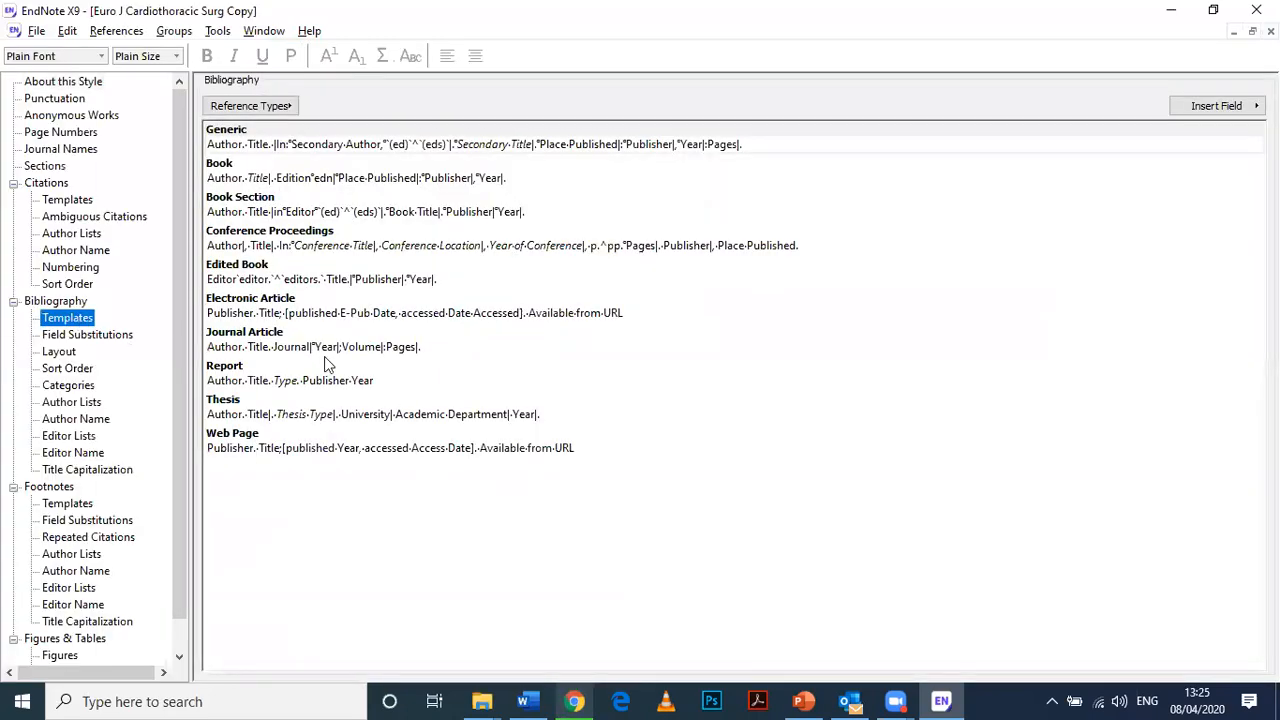
Copy "E-Pub Date, accessed" from the Electronic Article template of the Euro J Cardiothoracic Surg Copy style
double_click(390, 313)
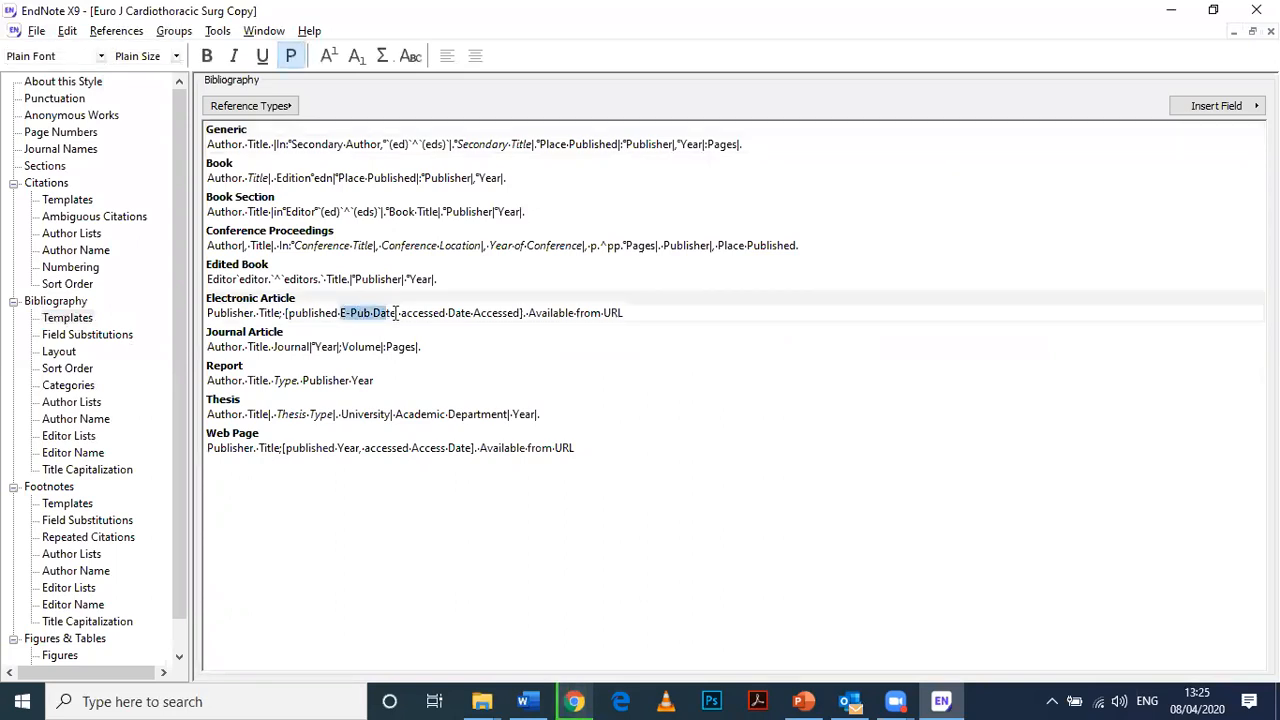
left_click(397, 314)
left_click(342, 313, "shift")
left_click(369, 312)
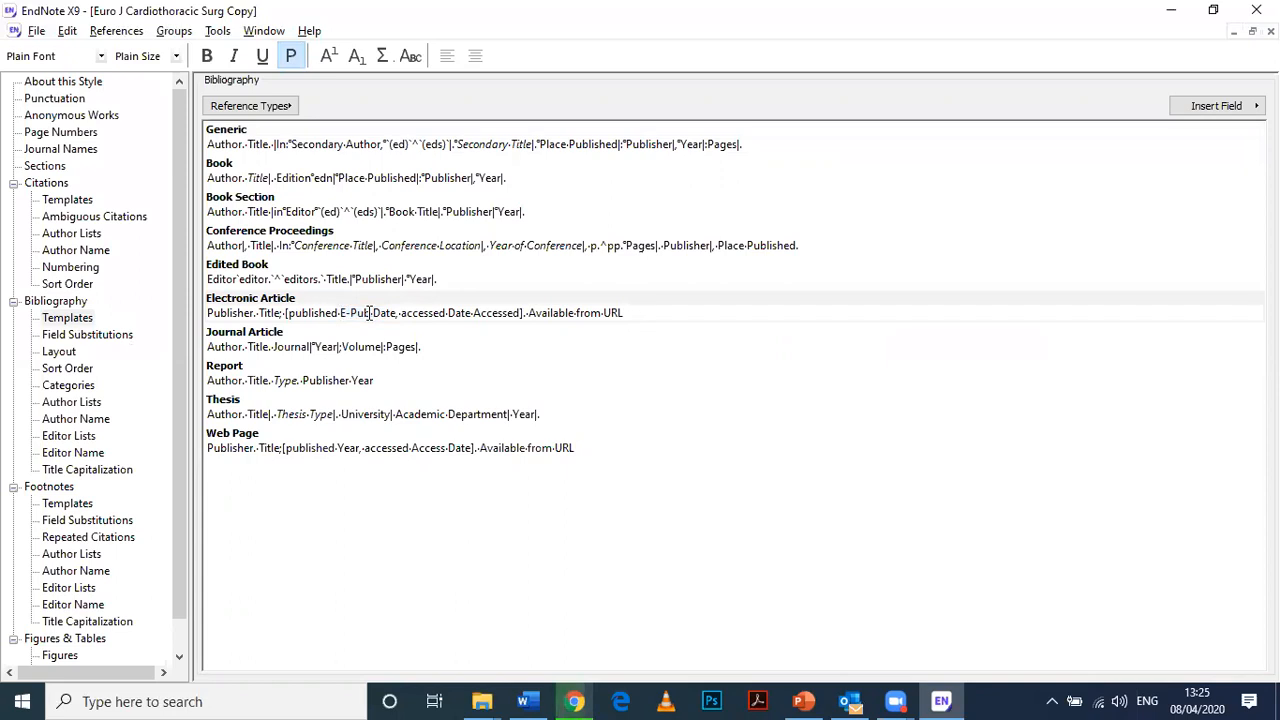
double_click(395, 312)
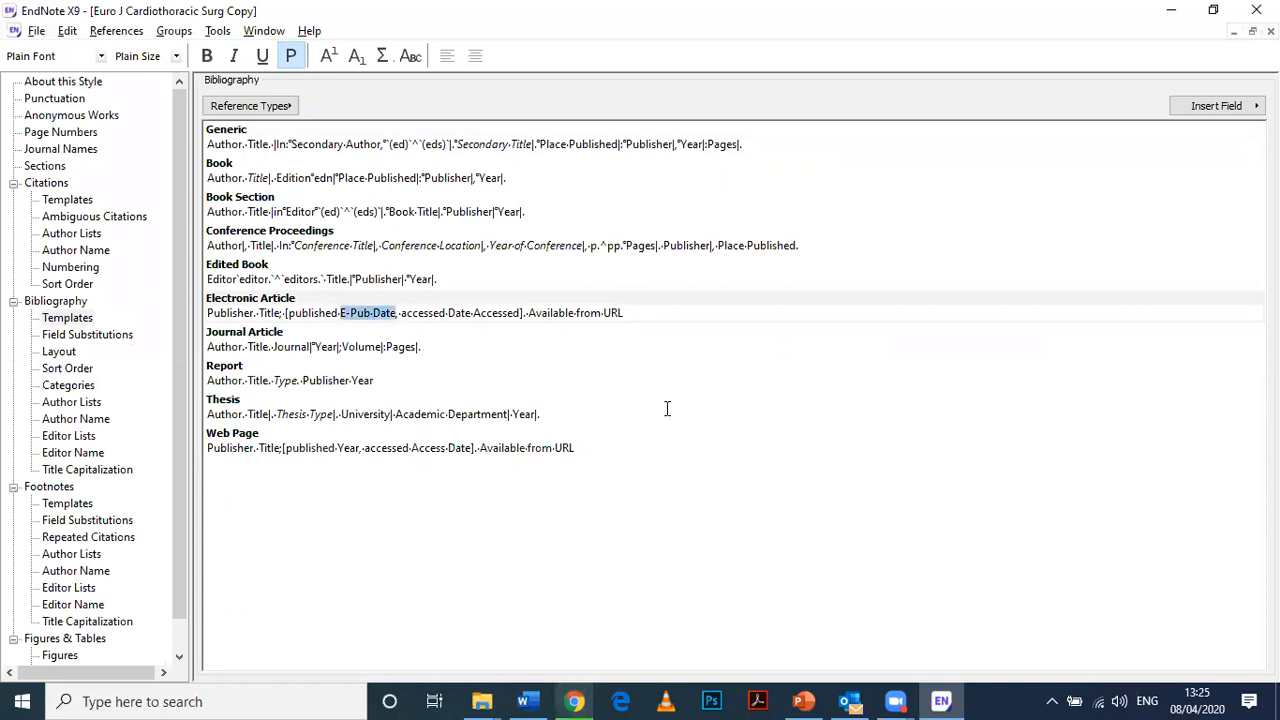
left_click(443, 312)
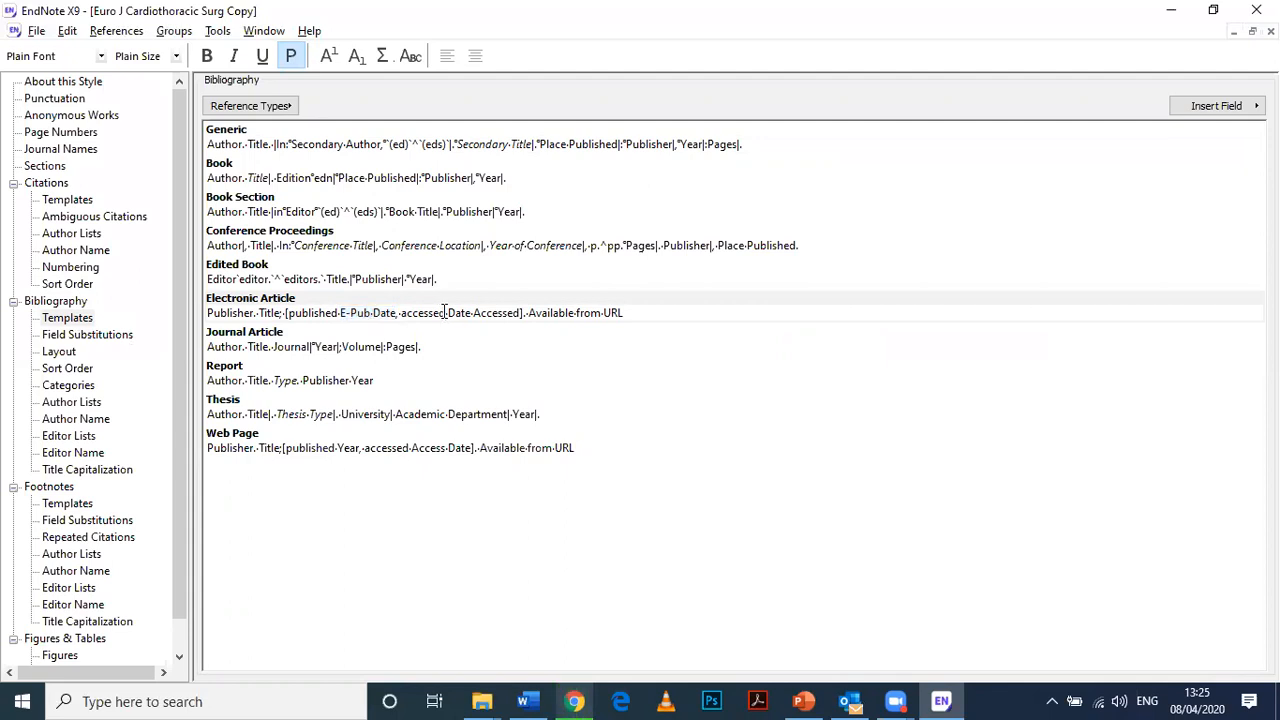
left_click_drag(444, 312, 339, 312)
key("ctrl+c")
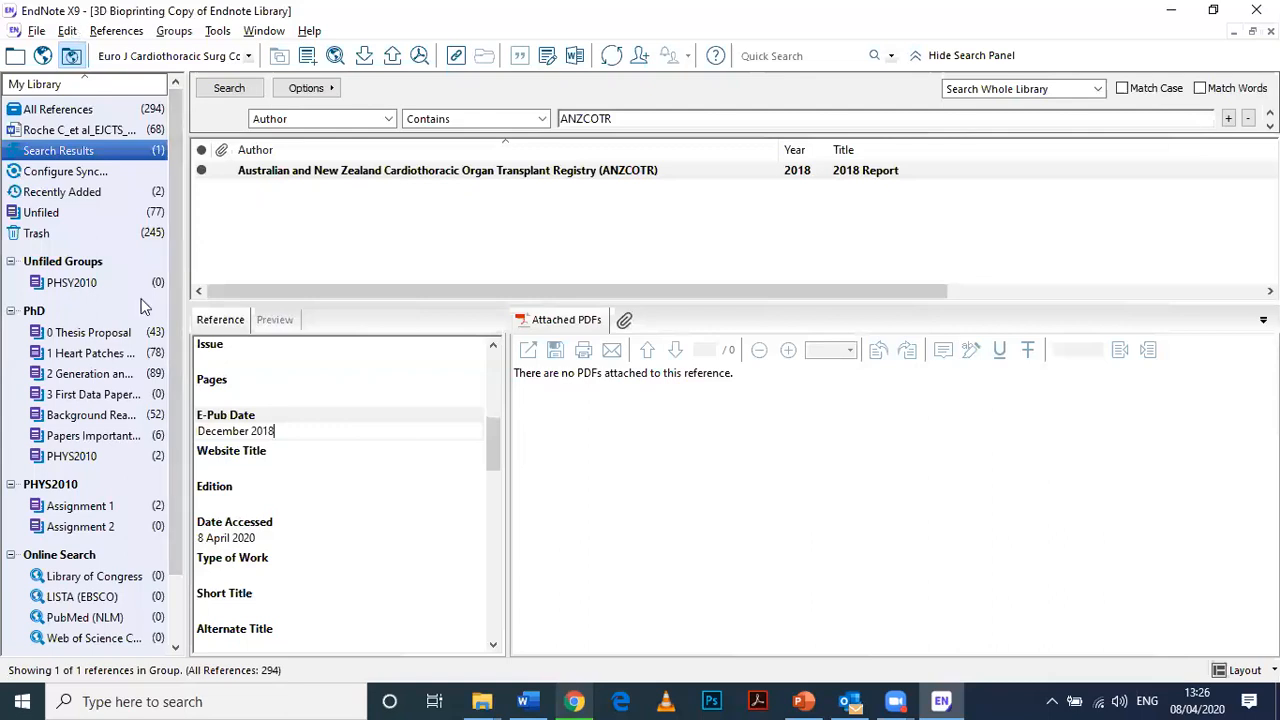
Return to the library, open the Vancouver Copy(example) output style for editing, and show its bibliography templates
key("alt+e")
mouse_move(135, 320)
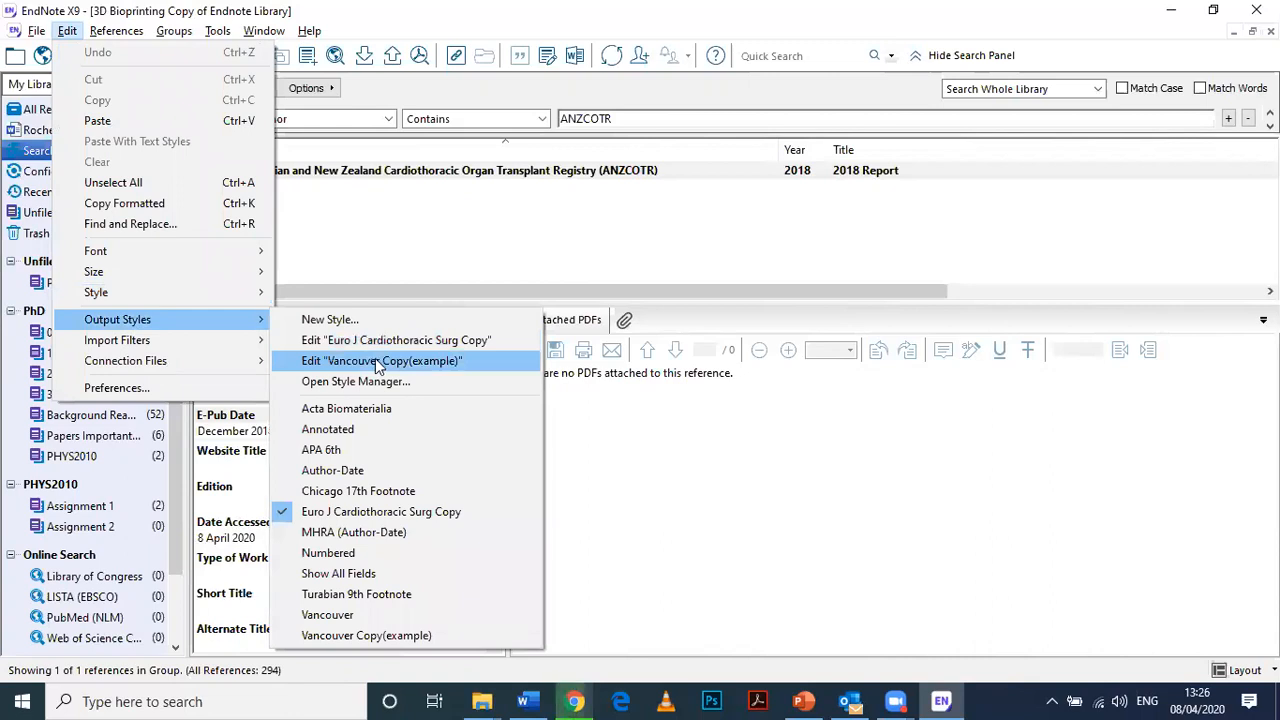
left_click(381, 362)
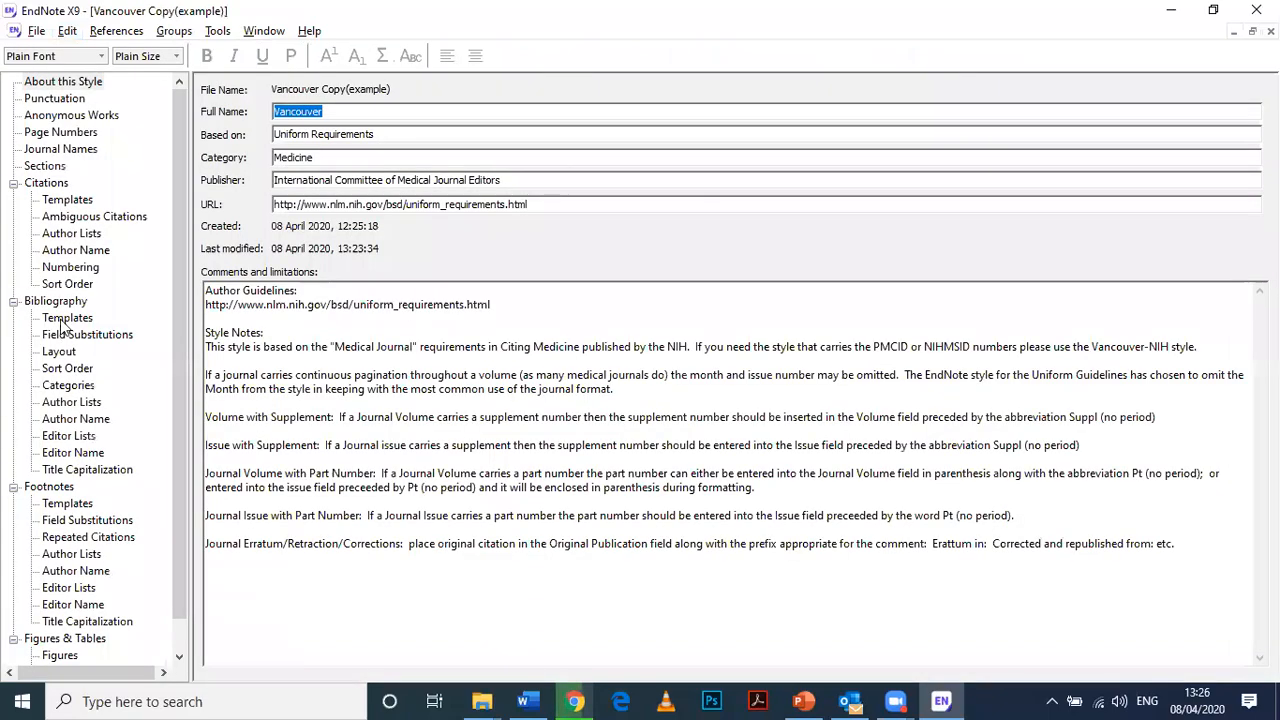
left_click(67, 318)
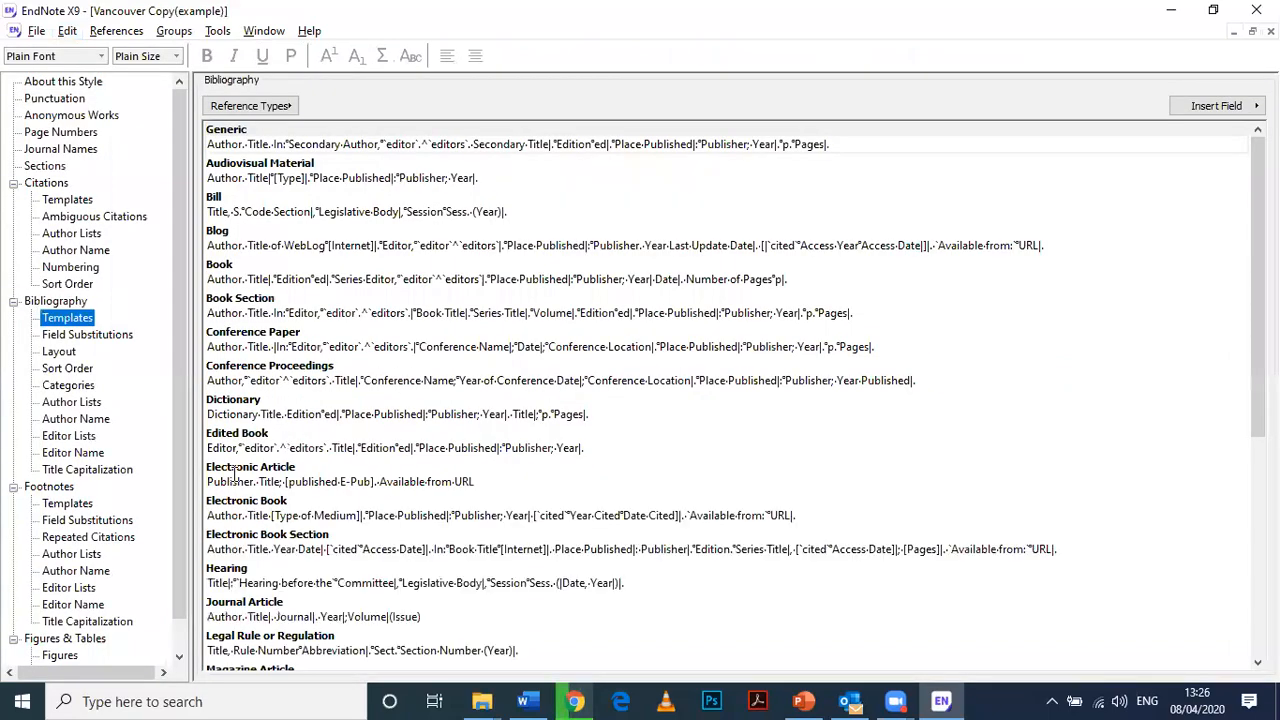
Replace "E-Pub" in the Electronic Article template with the copied "E-Pub Date, accessed" and close the style, saving the changes
left_click(370, 482)
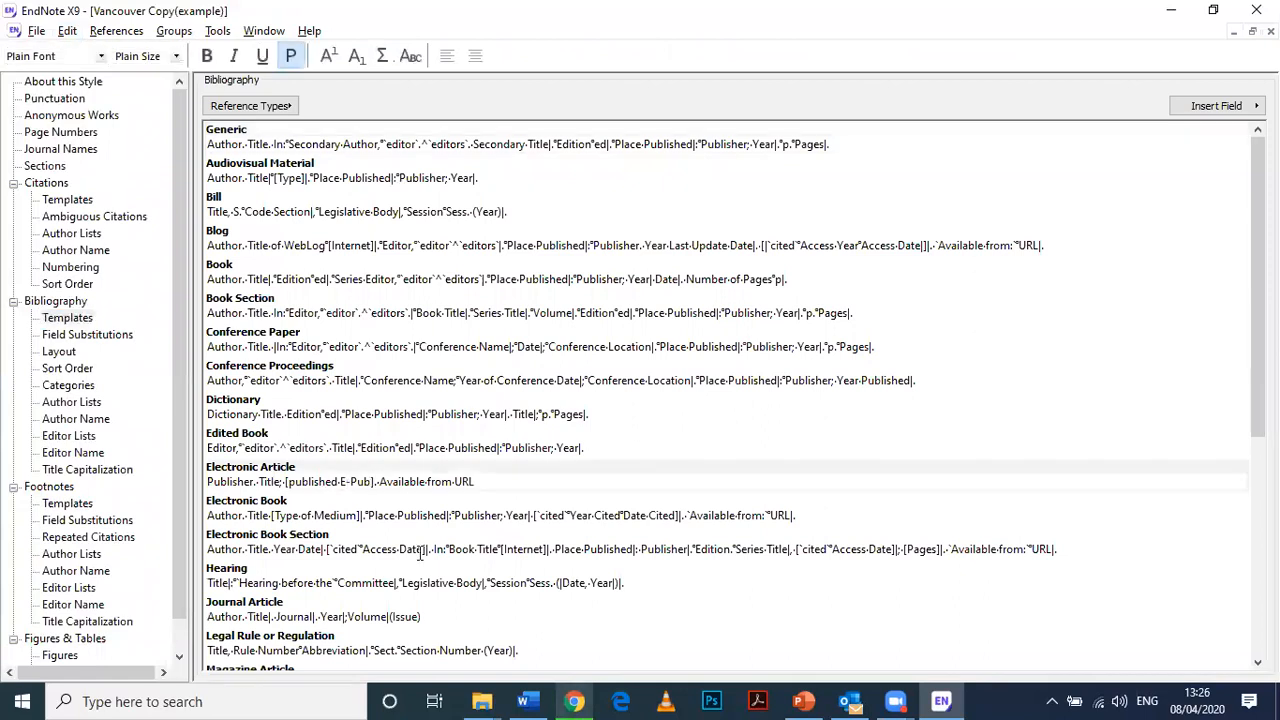
key("ctrl+shift+Left")
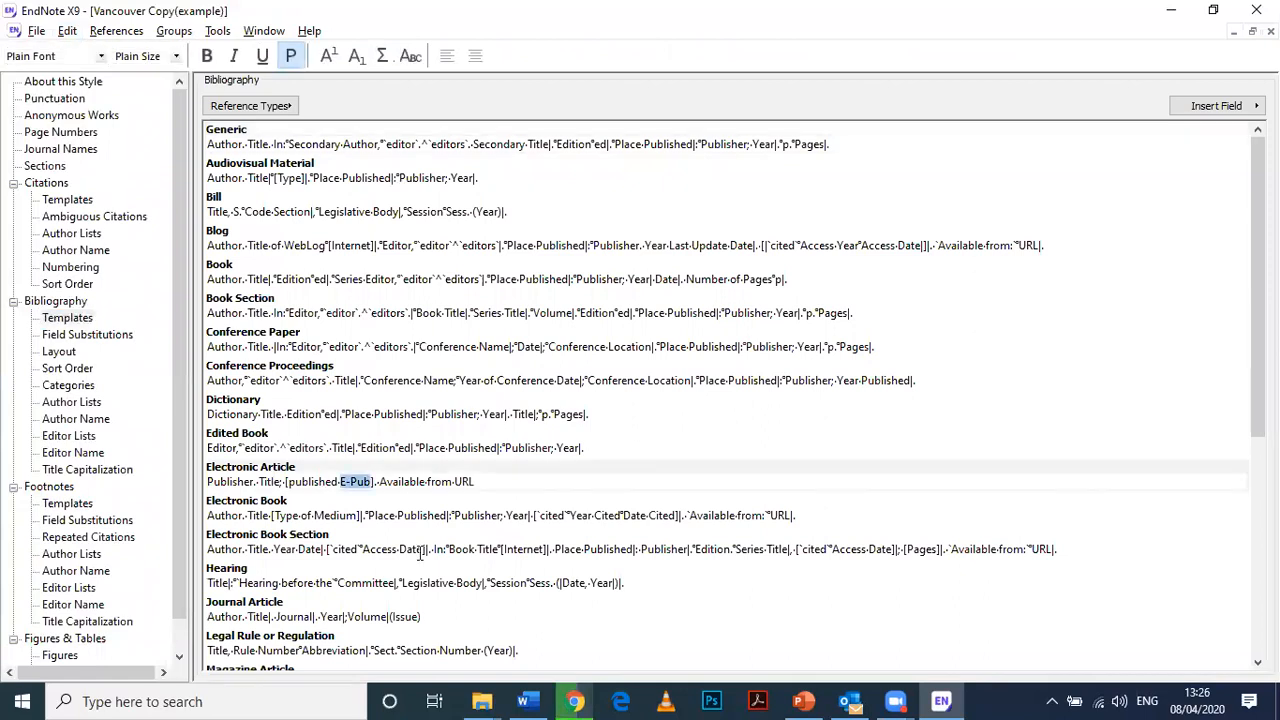
key("ctrl+v")
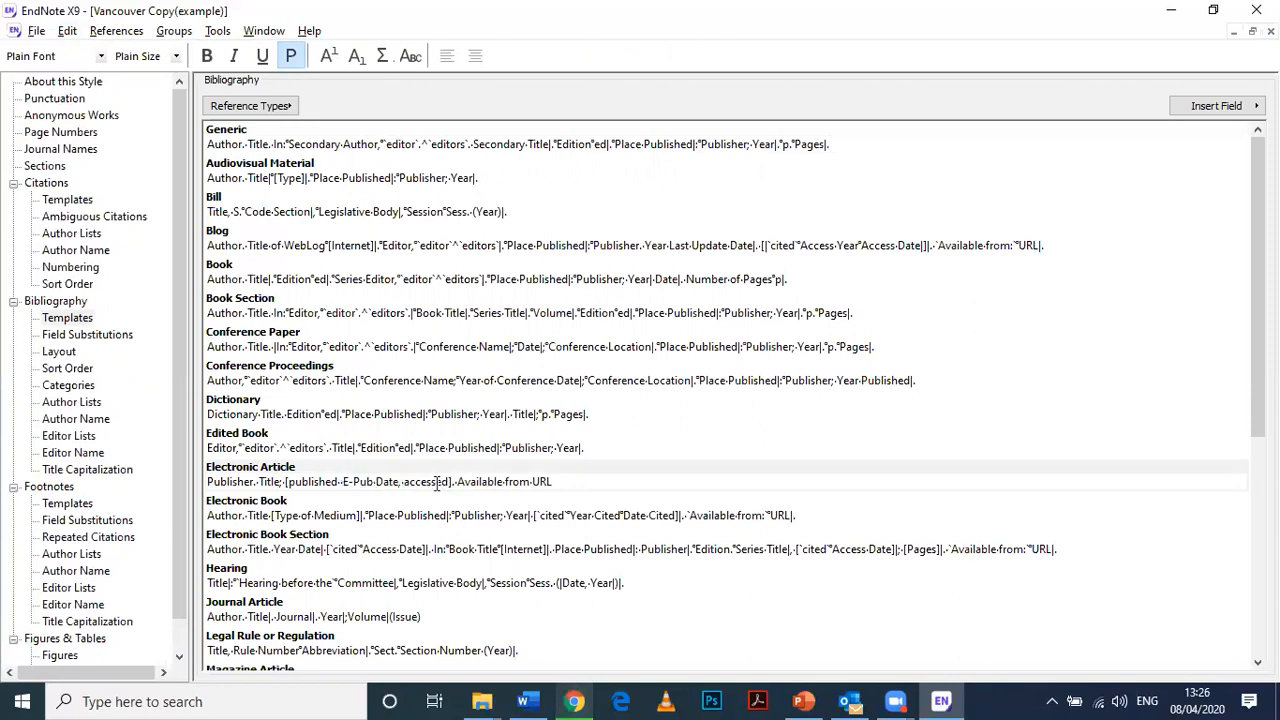
left_click(1271, 31)
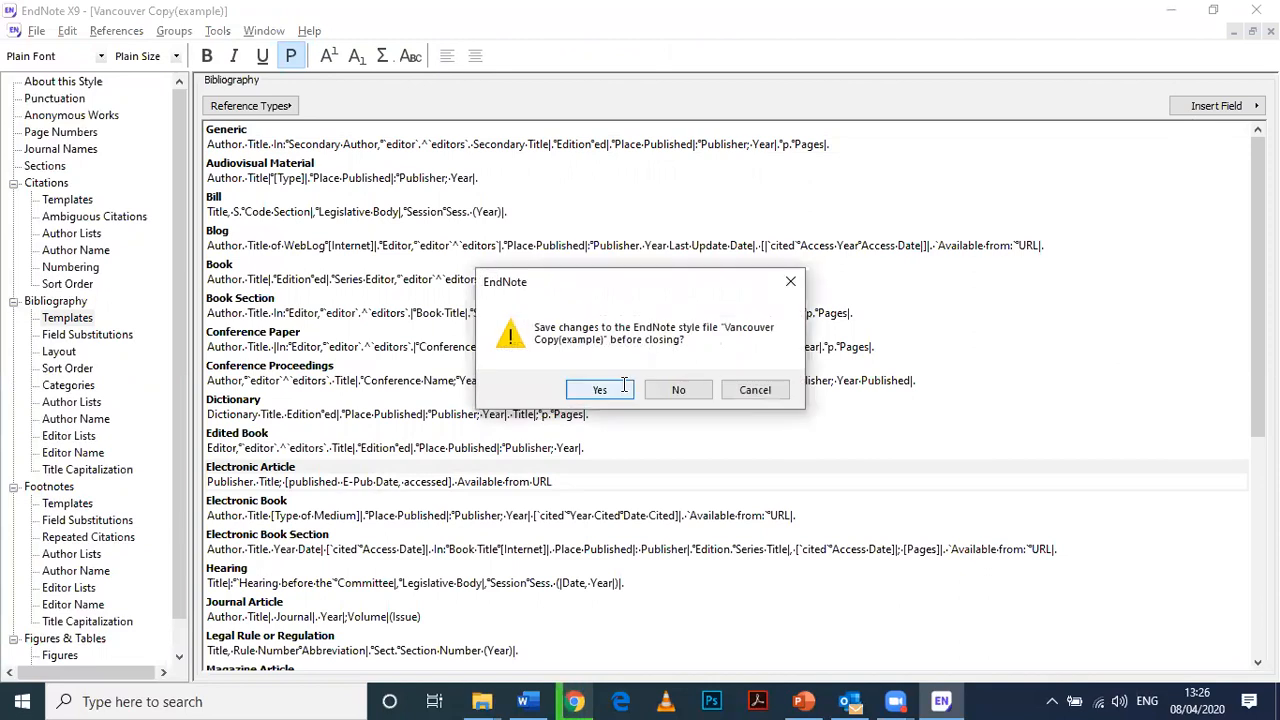
left_click(624, 388)
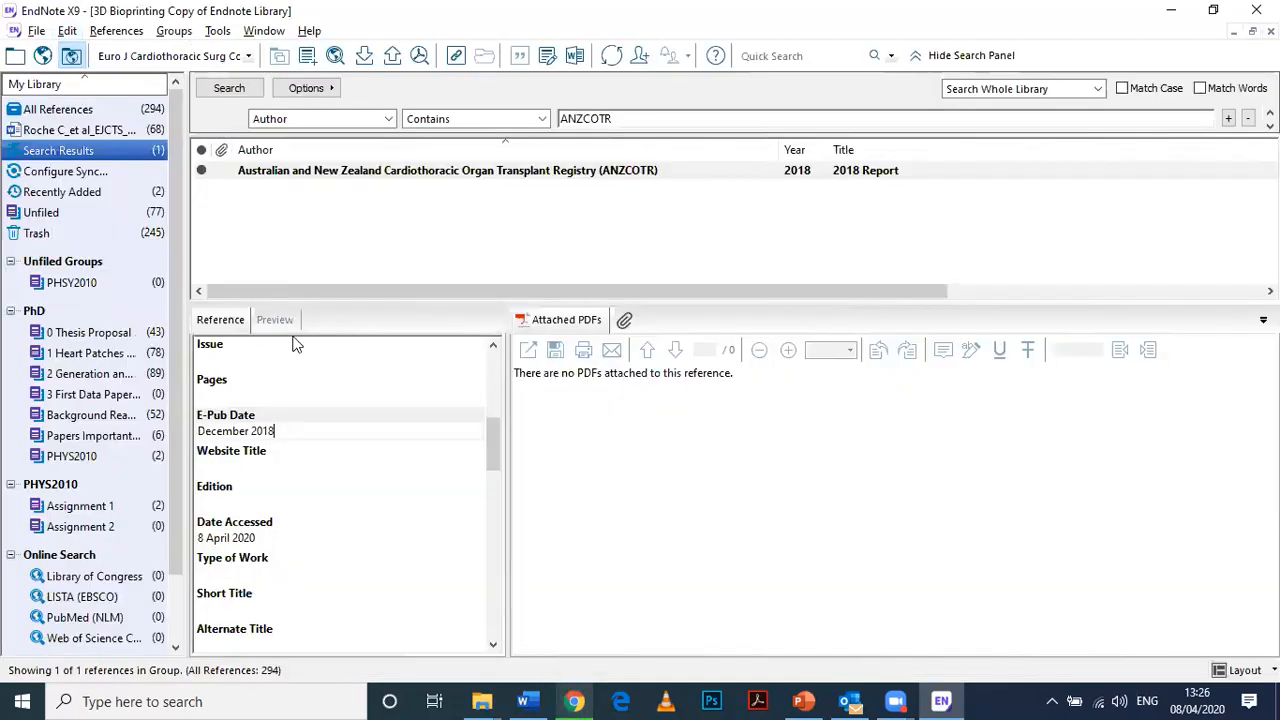
Switch to the Word manuscript, update its citations and bibliography, and check the accessed text in reference 14
key("alt+Tab")
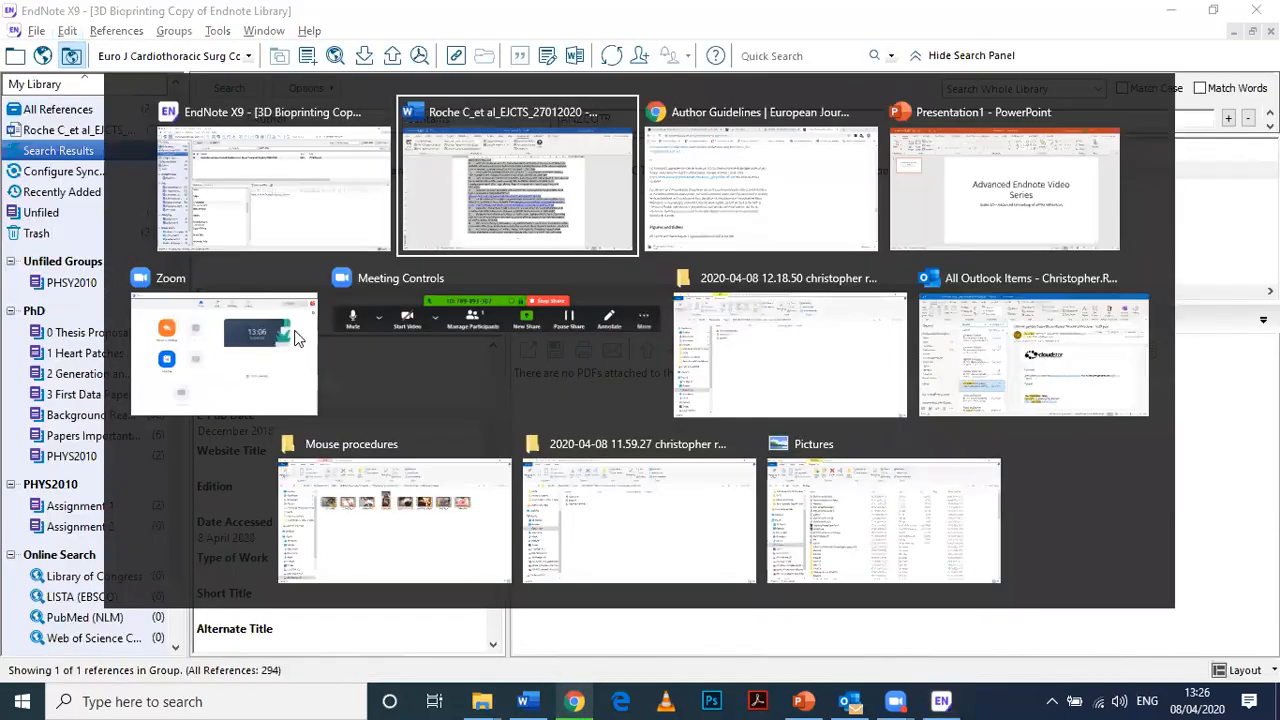
key("Escape")
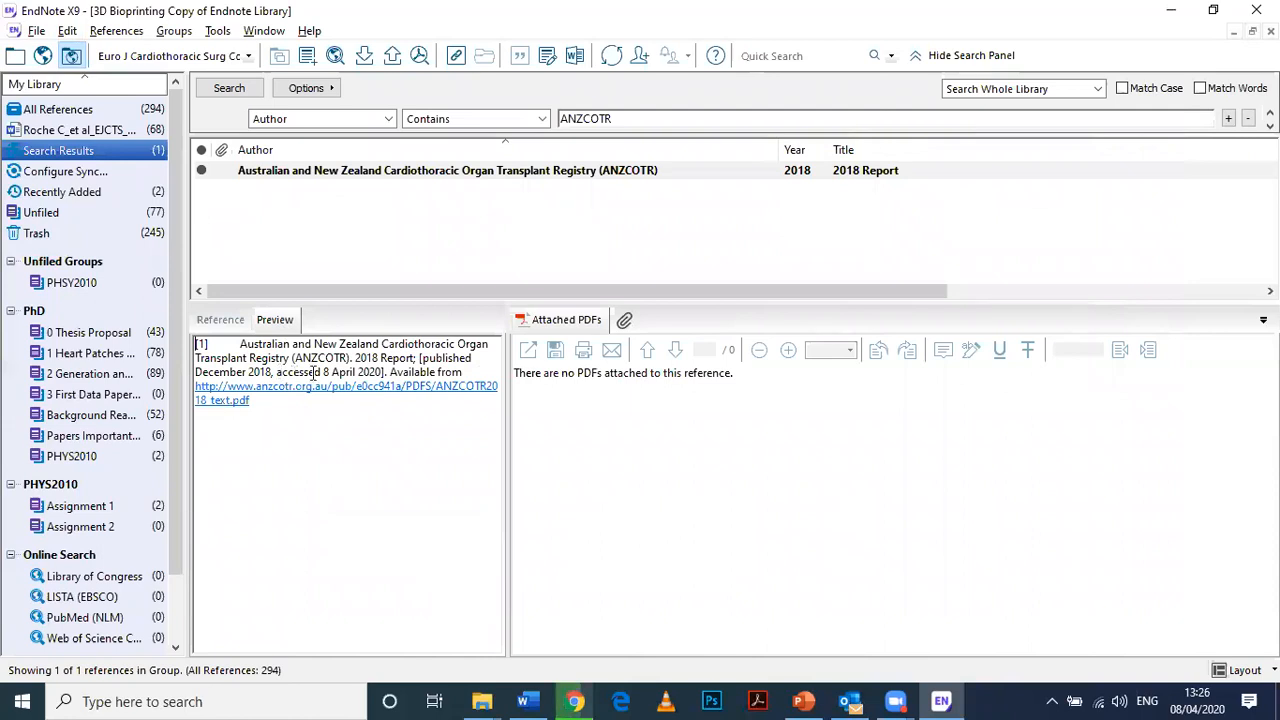
key("alt+Tab")
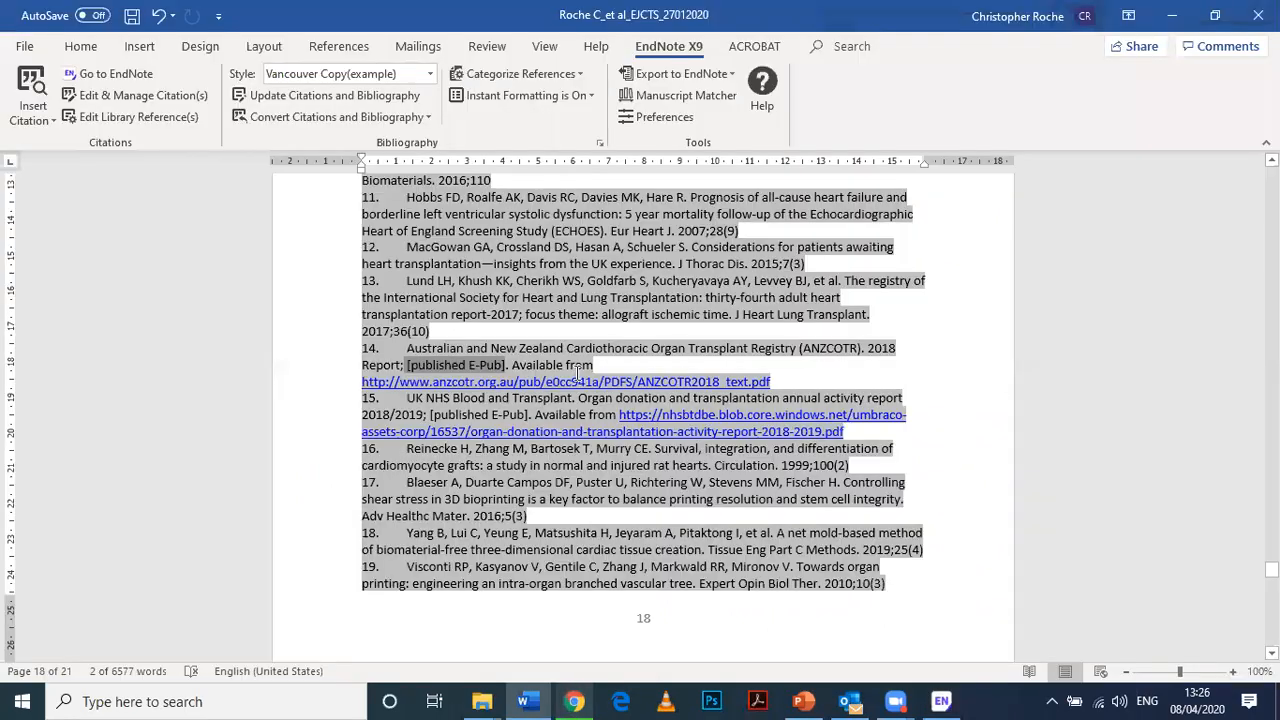
left_click(380, 104)
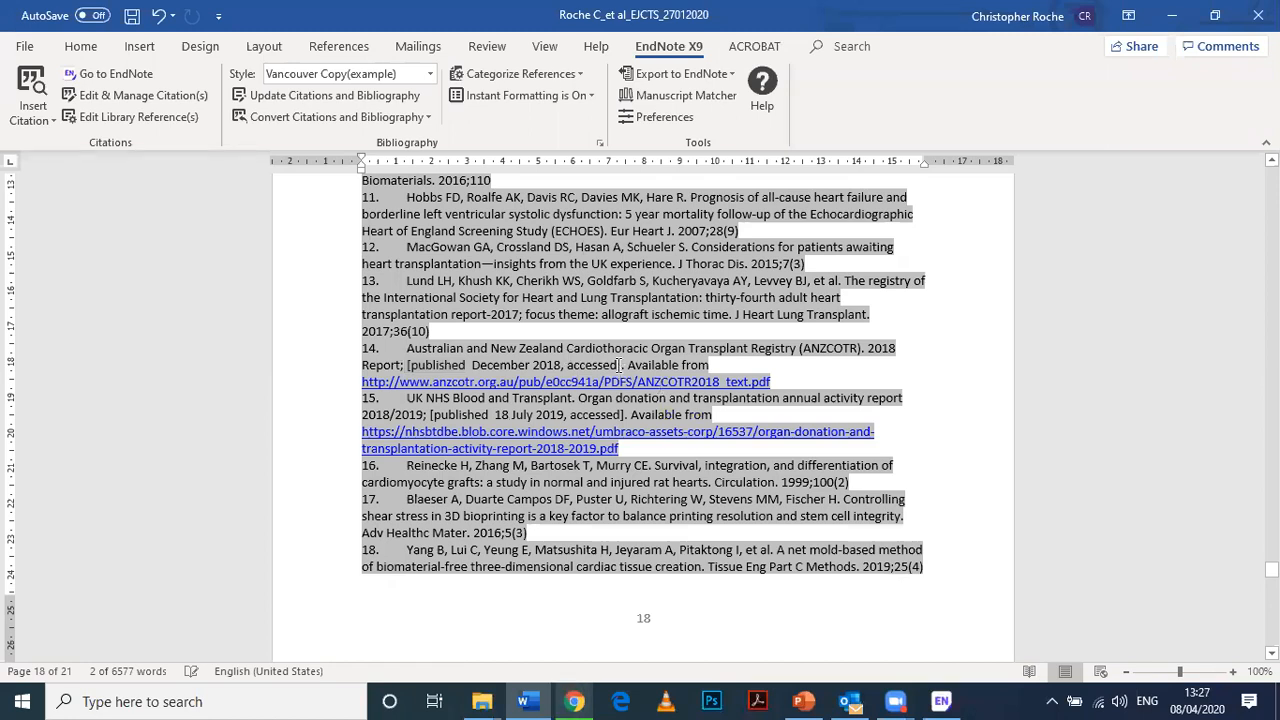
left_click_drag(619, 366, 587, 365)
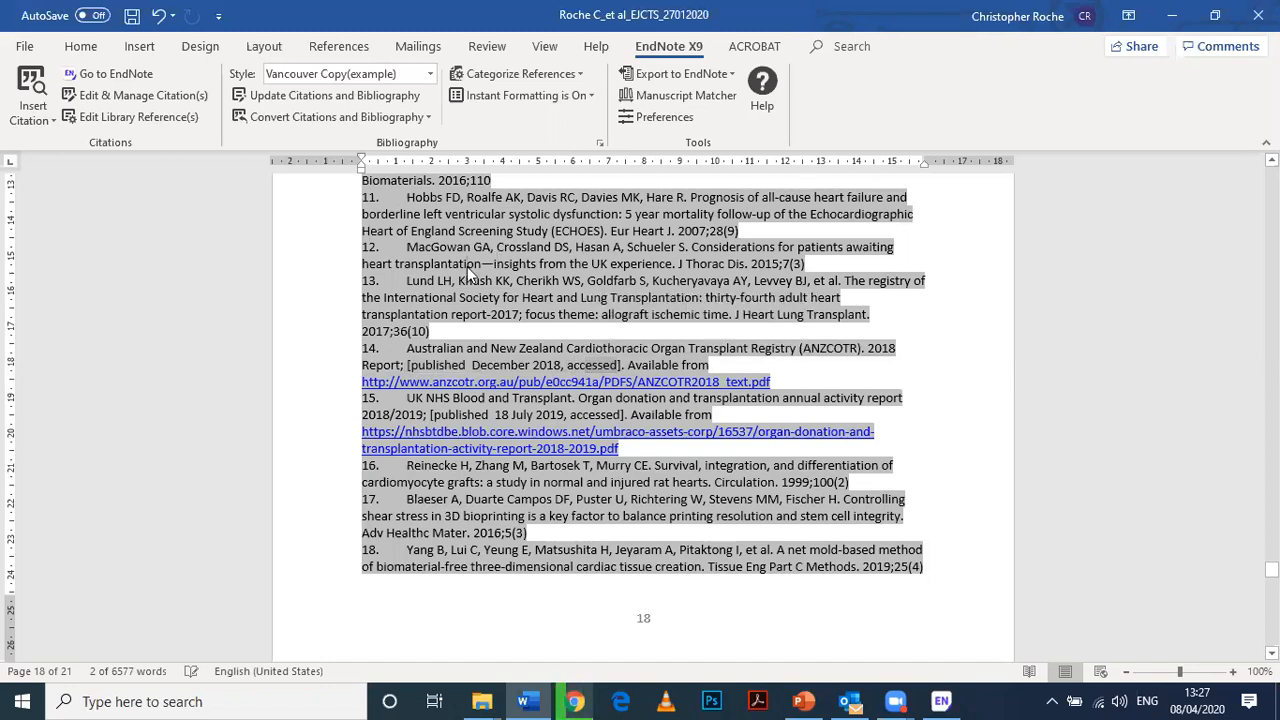
In EndNote, open the Vancouver Copy(example) style, delete ", accessed" from its Electronic Article bibliography template, and close it, saving the changes
key("alt+Tab")
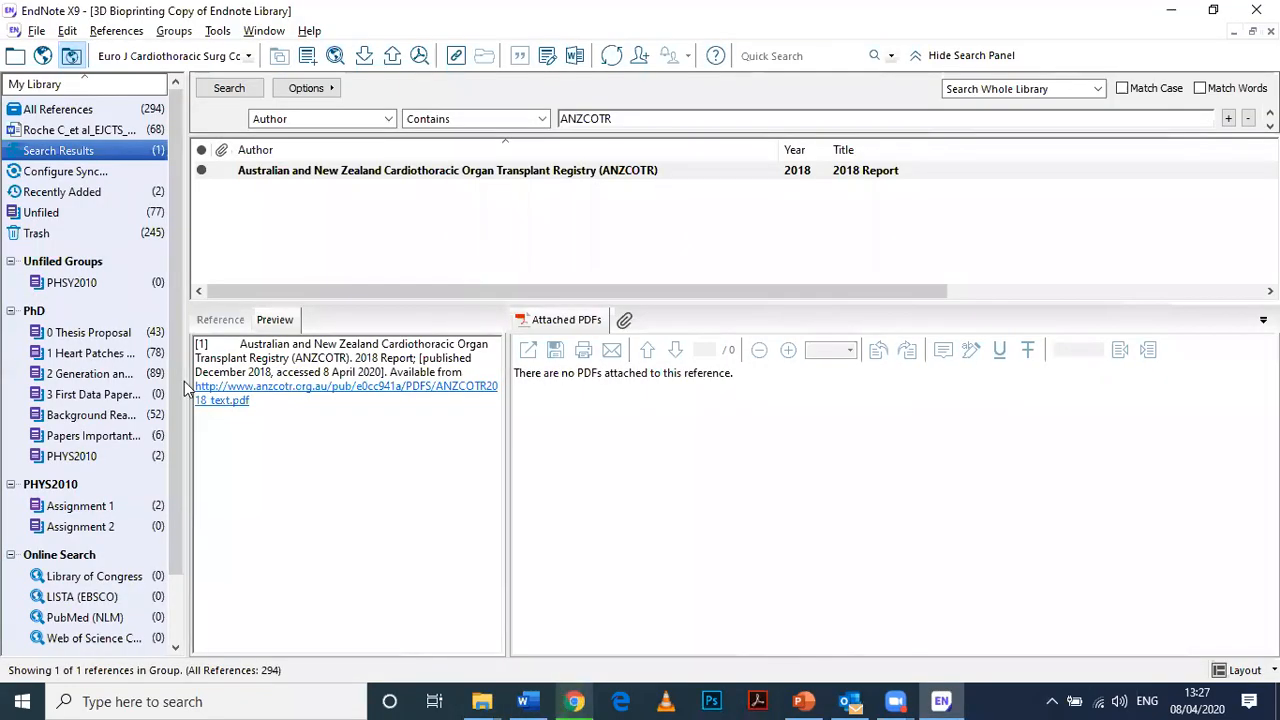
left_click(68, 31)
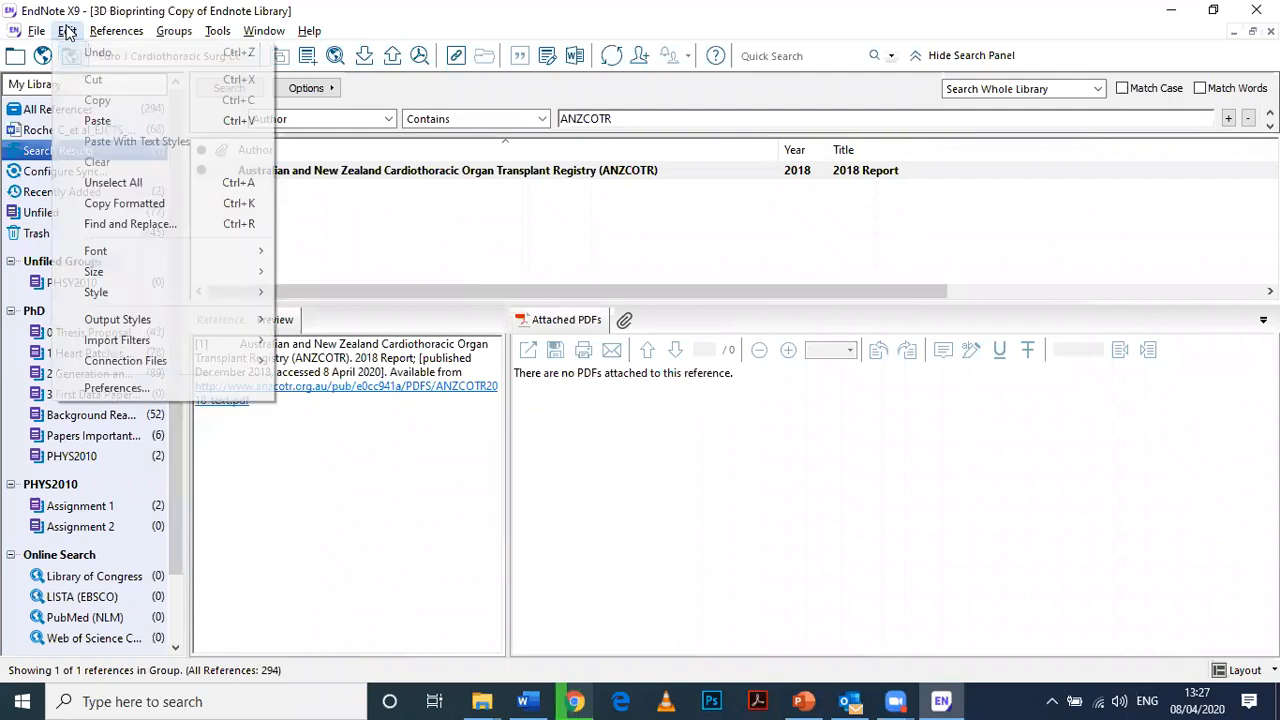
mouse_move(148, 321)
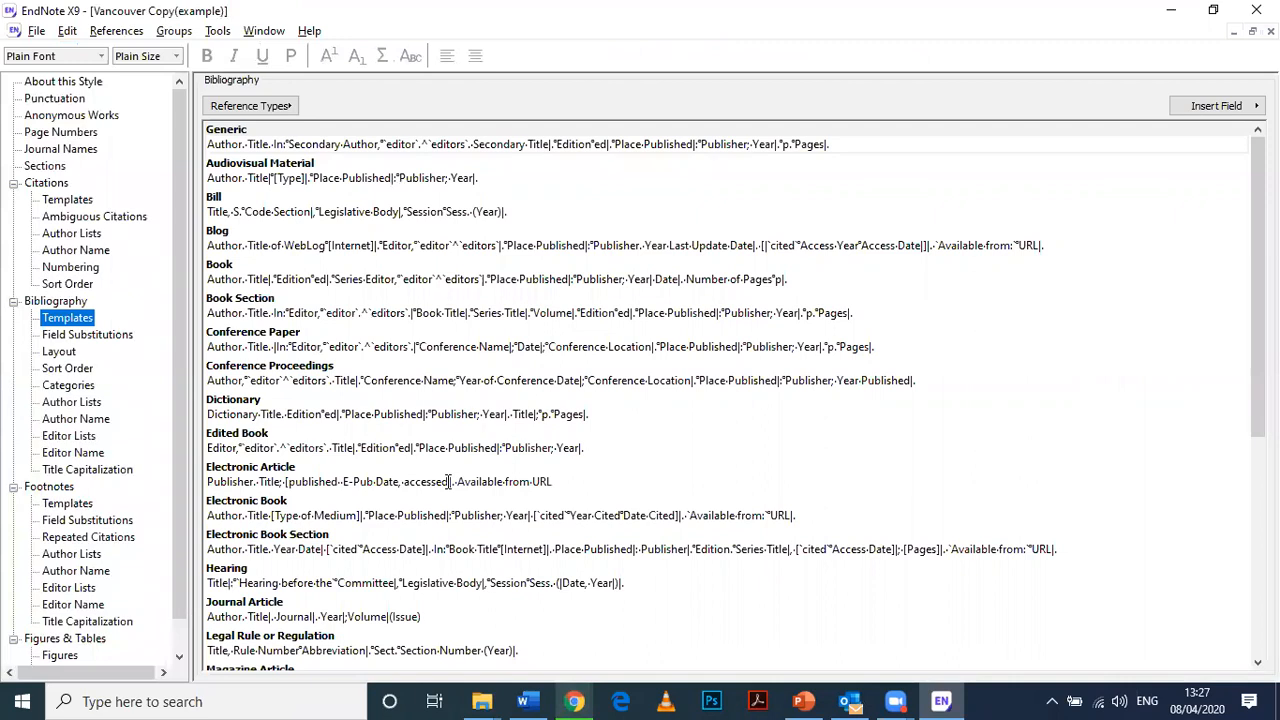
left_click(466, 493)
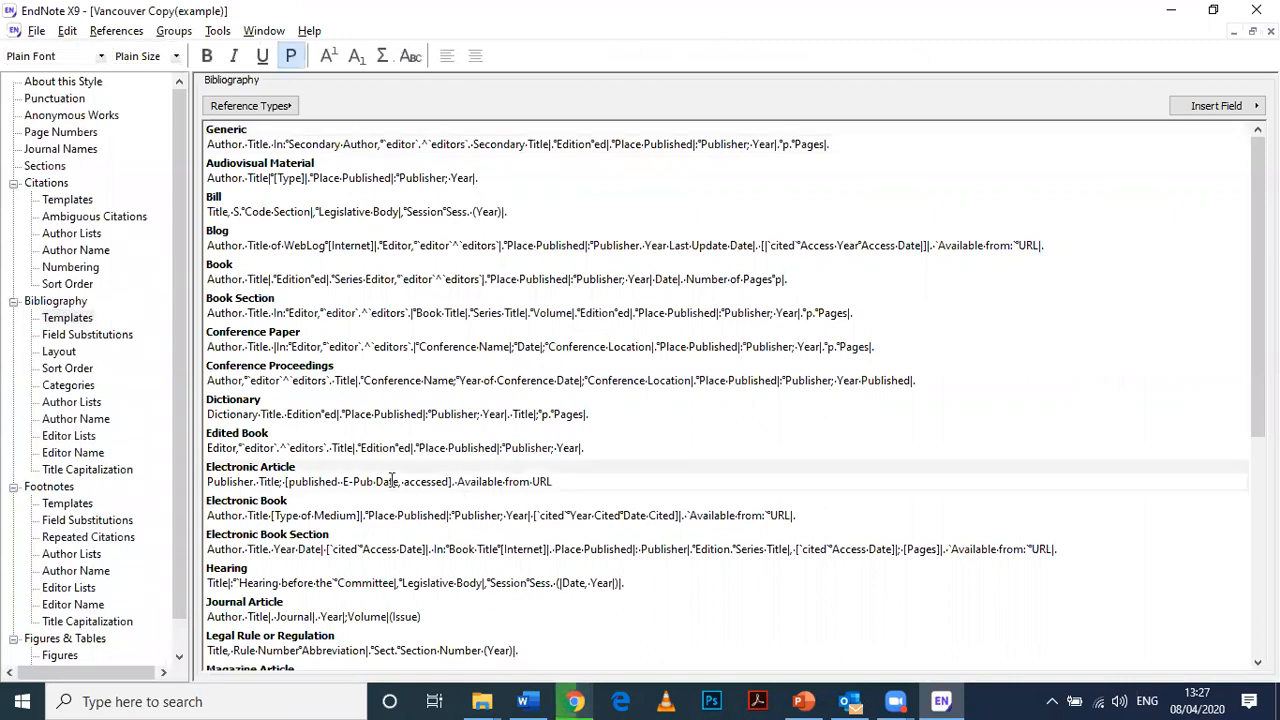
left_click_drag(399, 484, 451, 484)
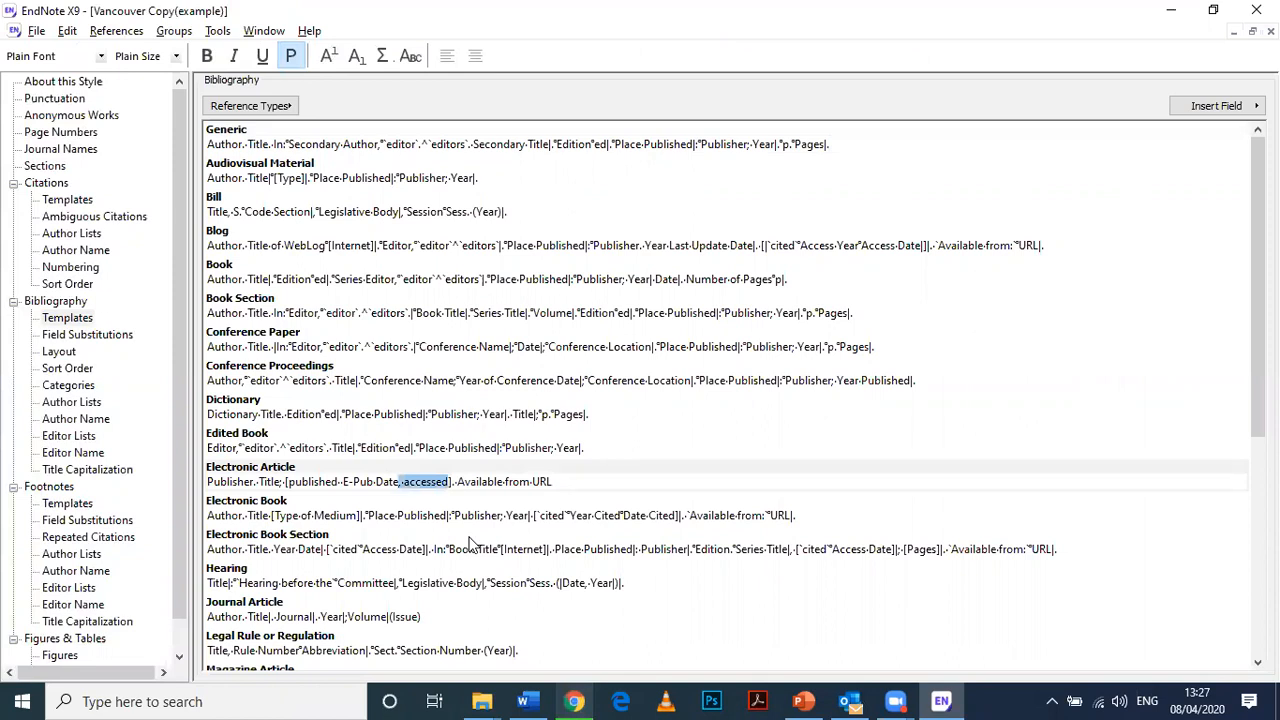
key("Delete")
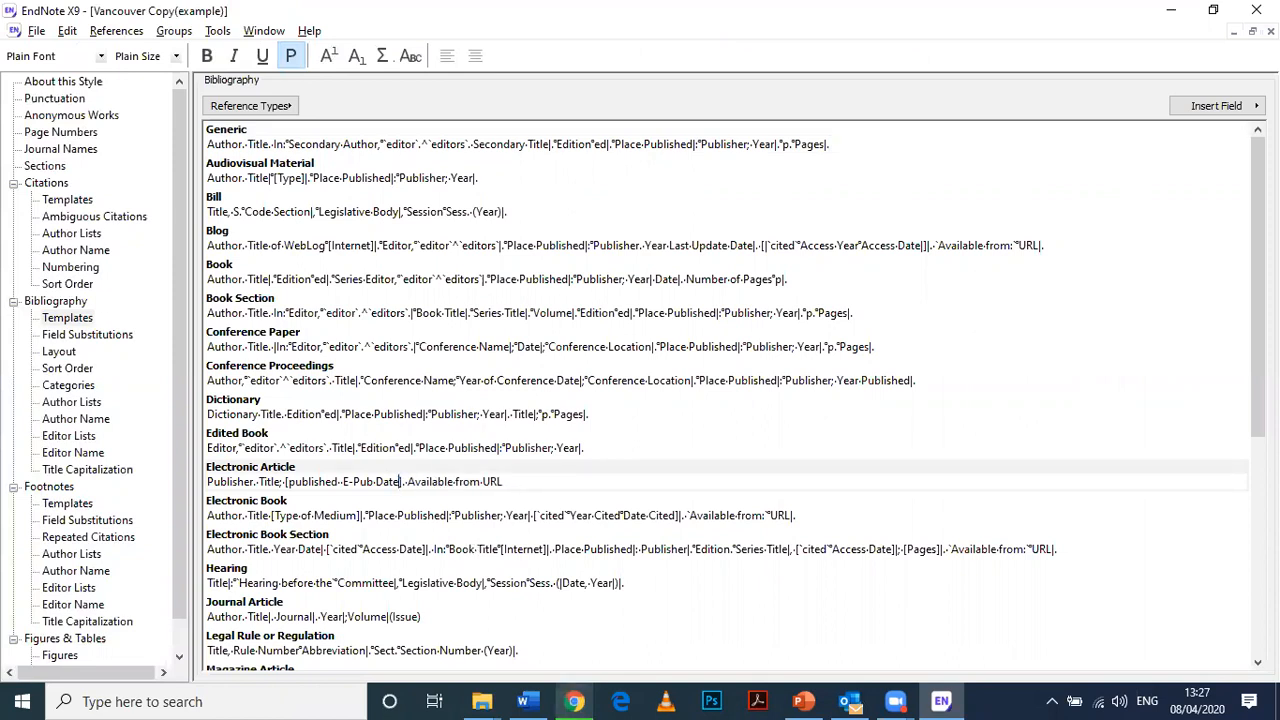
key("ctrl+w")
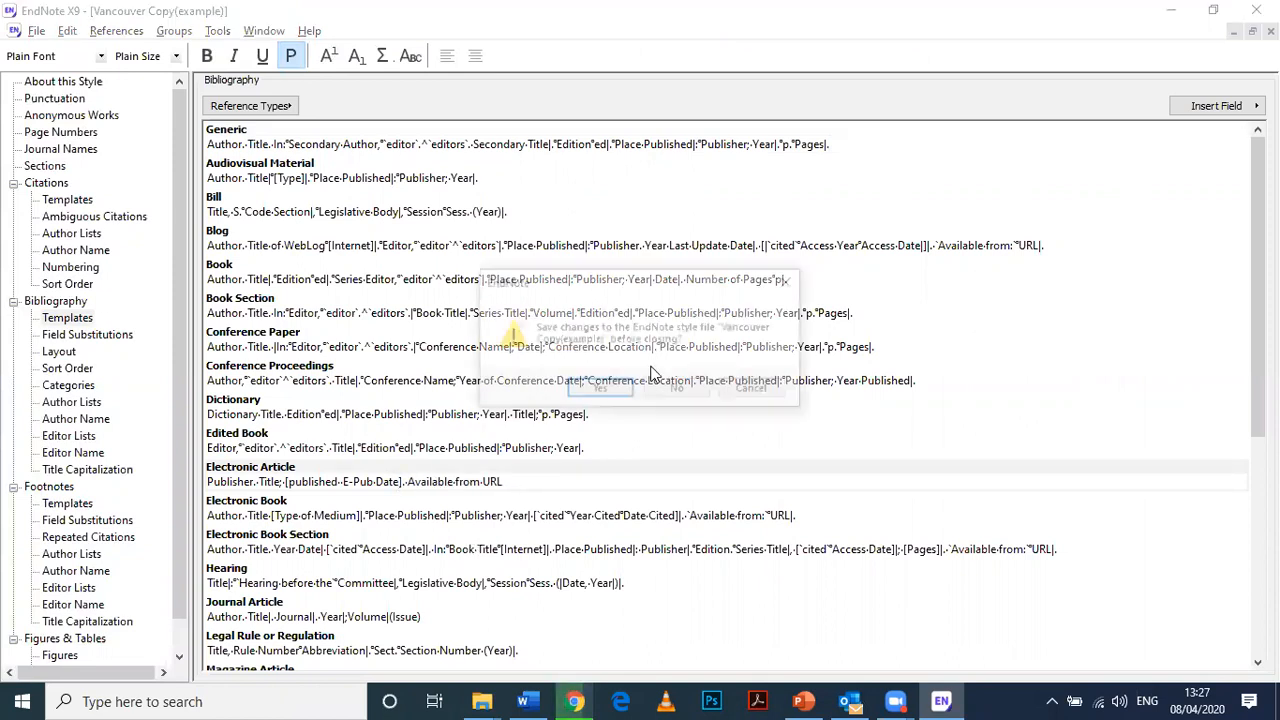
left_click(600, 389)
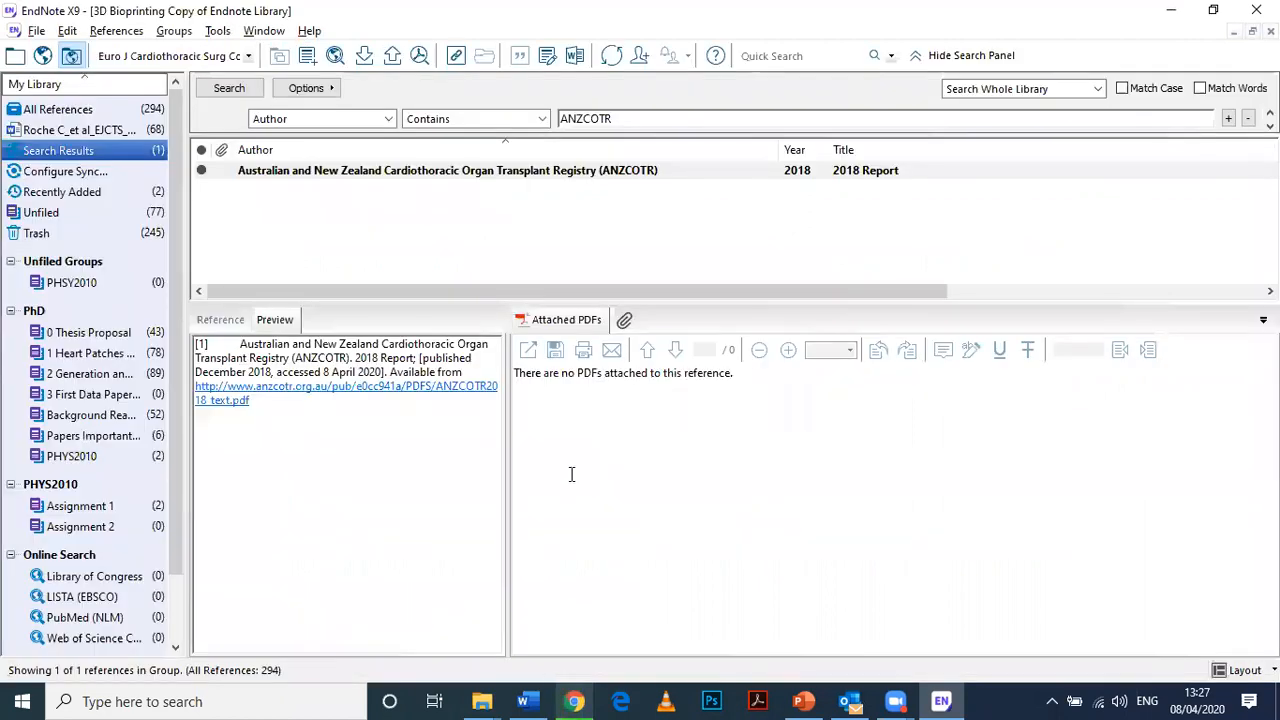
Switch to the Word manuscript and update its citations and bibliography with the edited style
key("alt+Tab")
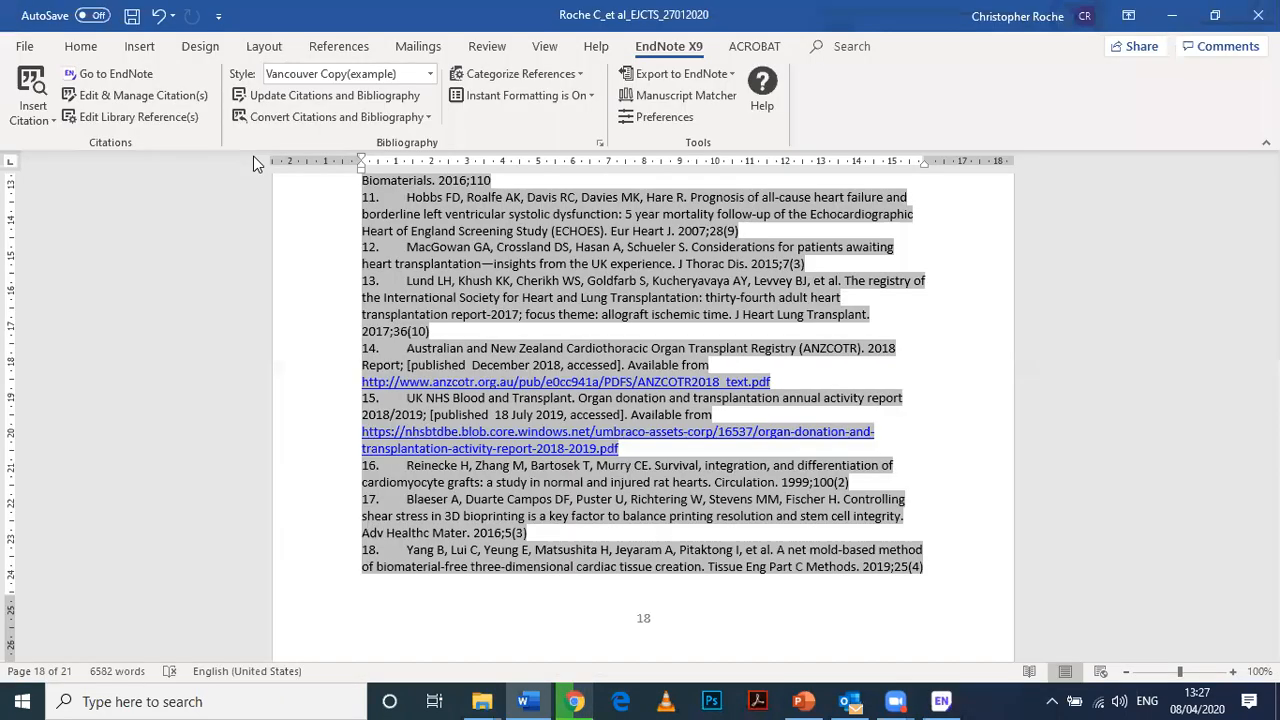
left_click(360, 97)
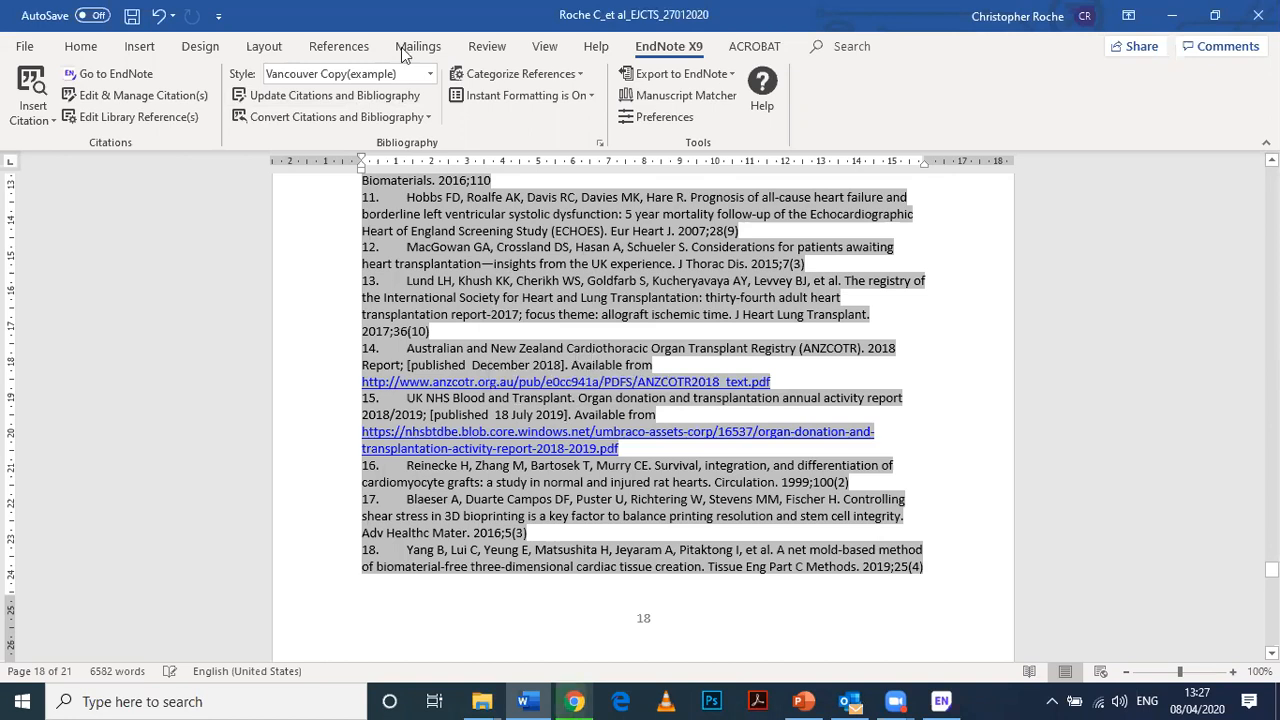
Turn Instant Formatting off to retype "published" by hand in reference 14, and turn Instant Formatting back on
left_click(584, 95)
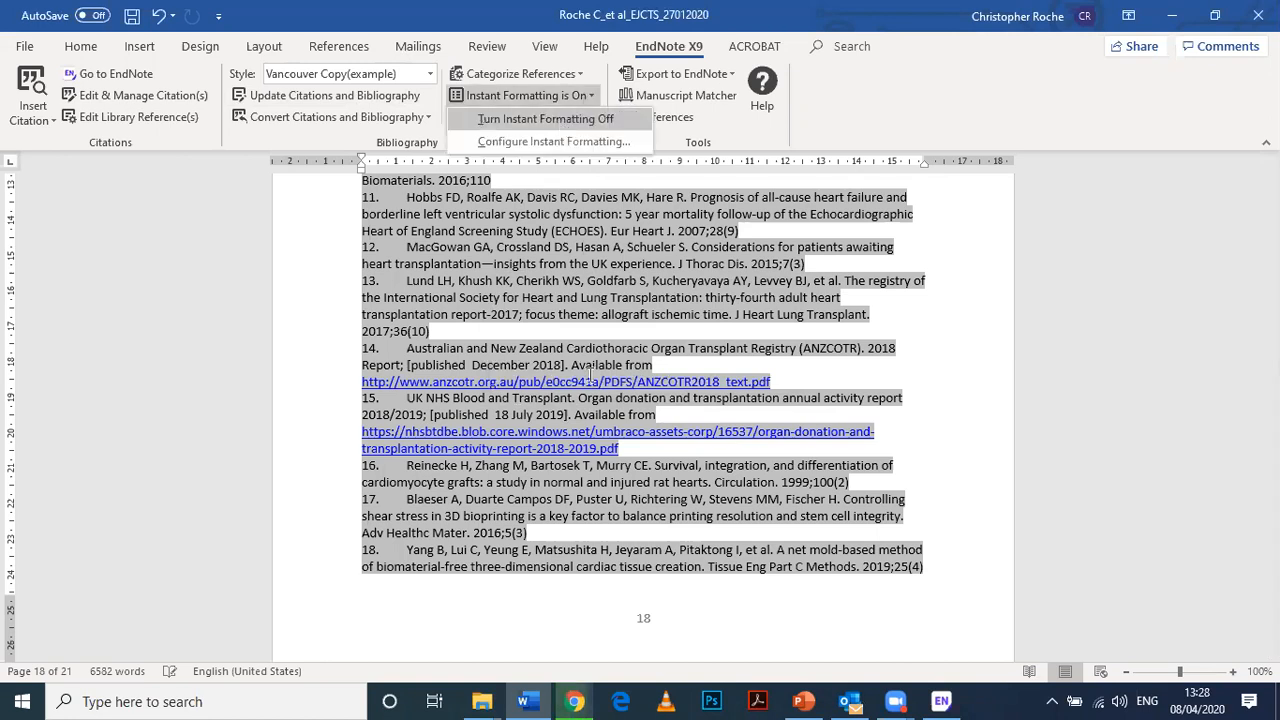
key("Return")
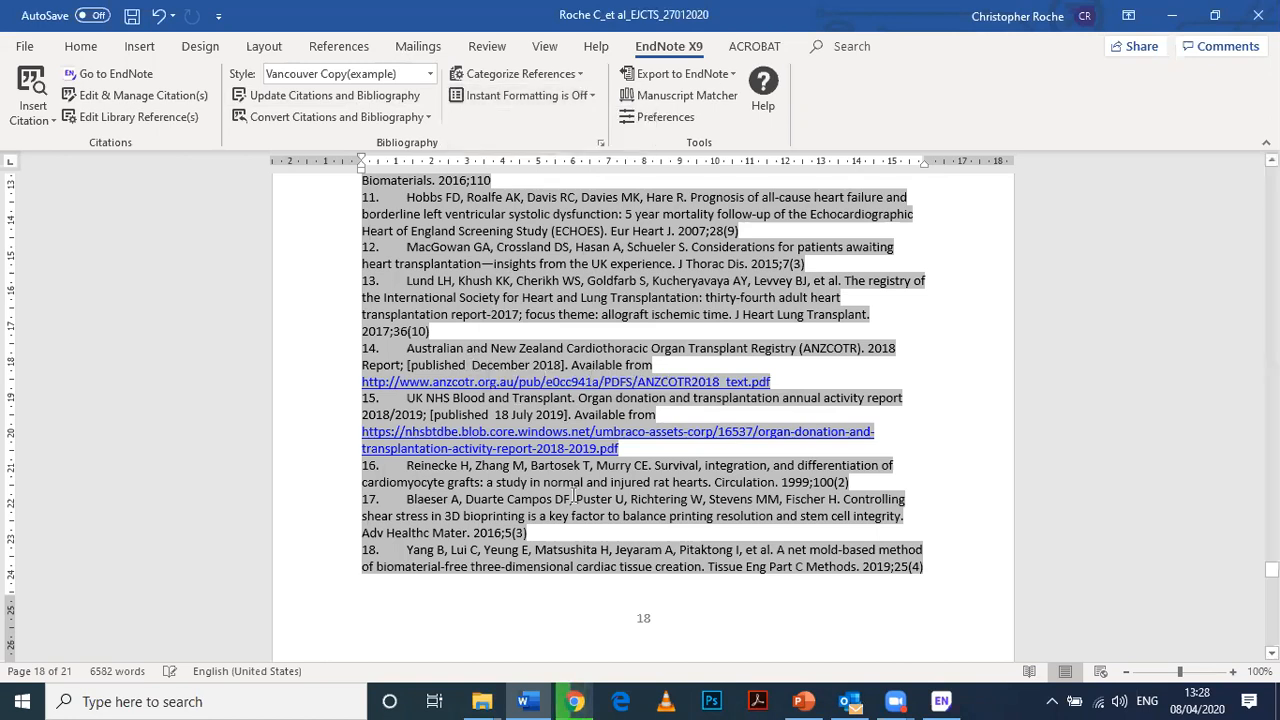
left_click(466, 365)
key("Delete")
key("BackSpace")
key("BackSpace")
key("BackSpace")
key("BackSpace")
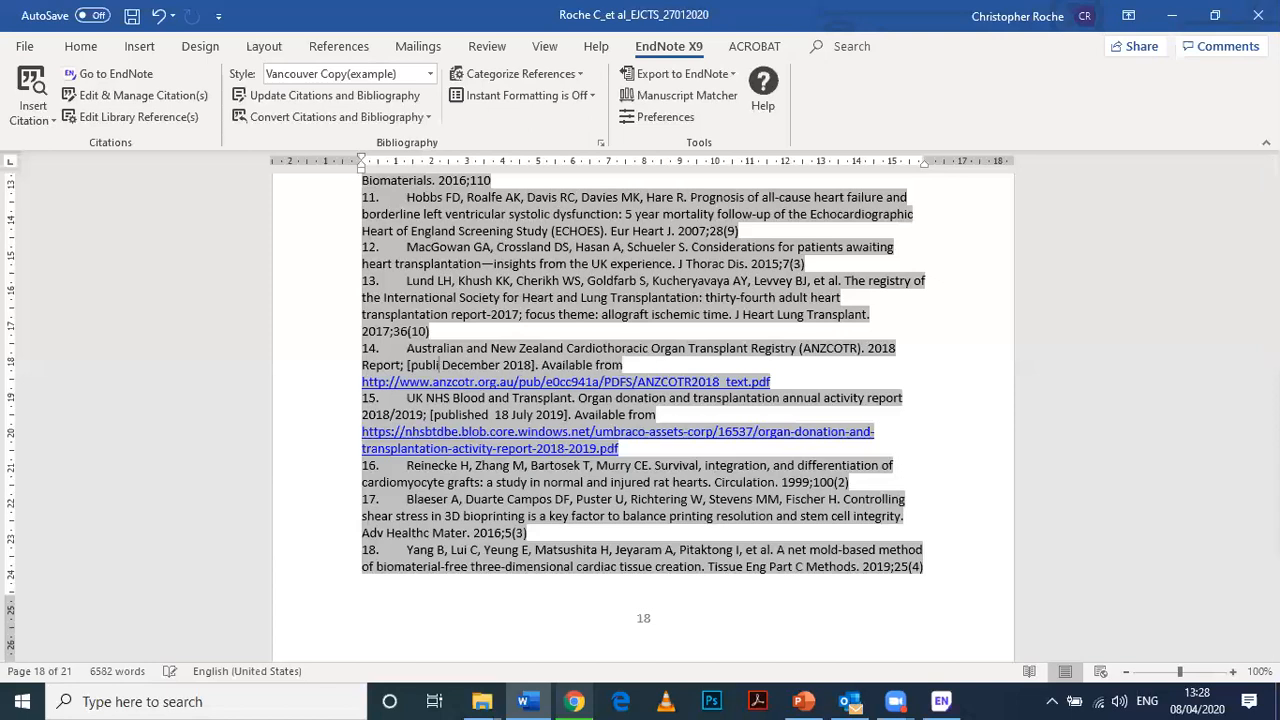
key("BackSpace")
key("BackSpace")
key("BackSpace")
key("BackSpace")
key("BackSpace")
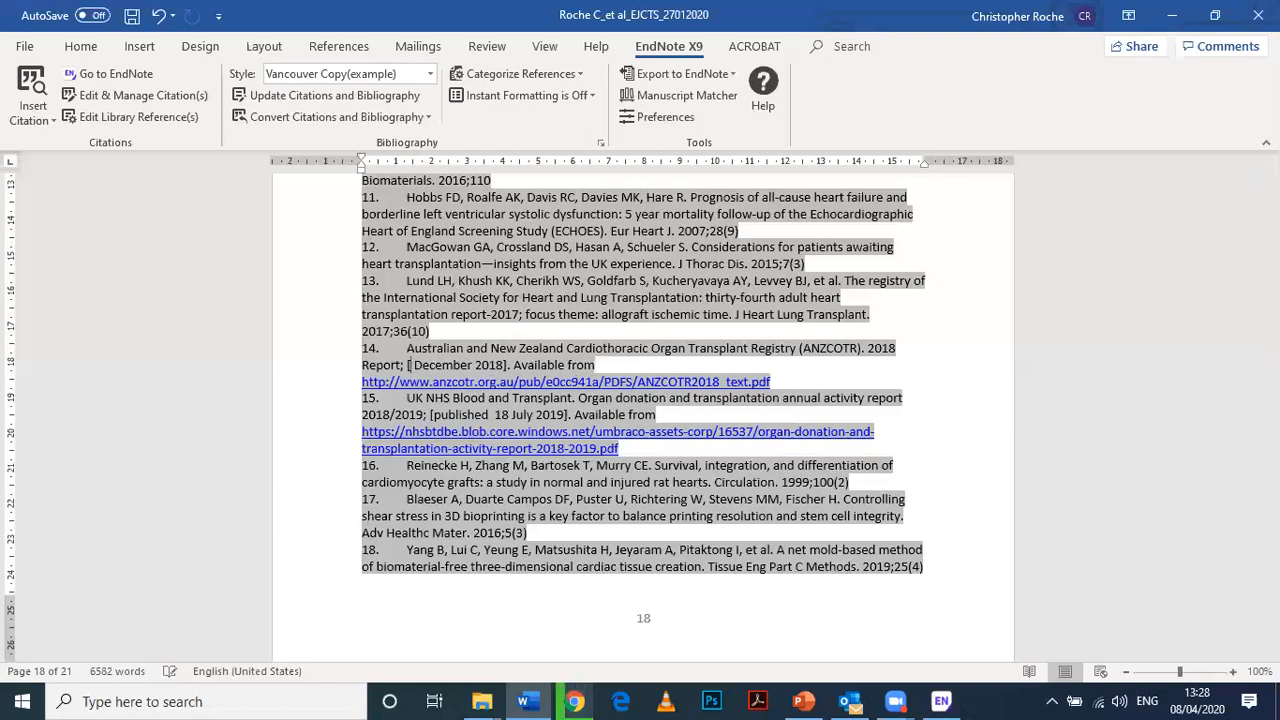
type("pub")
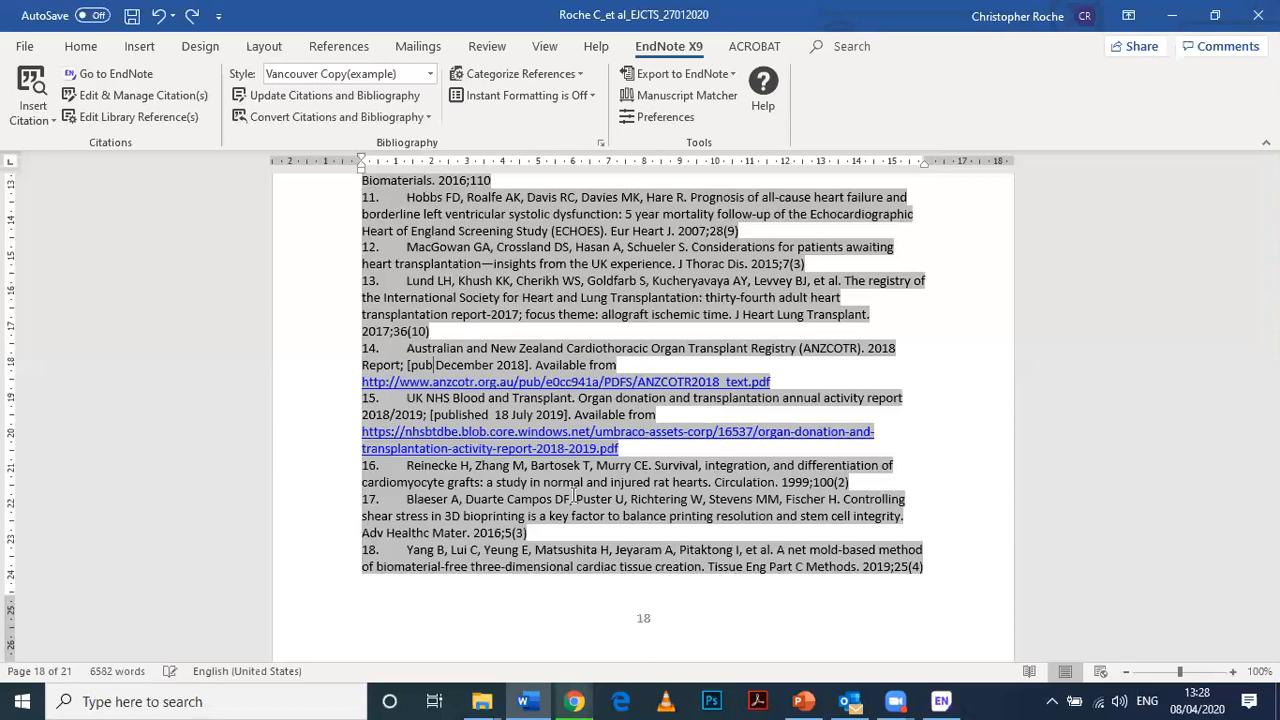
type("lished")
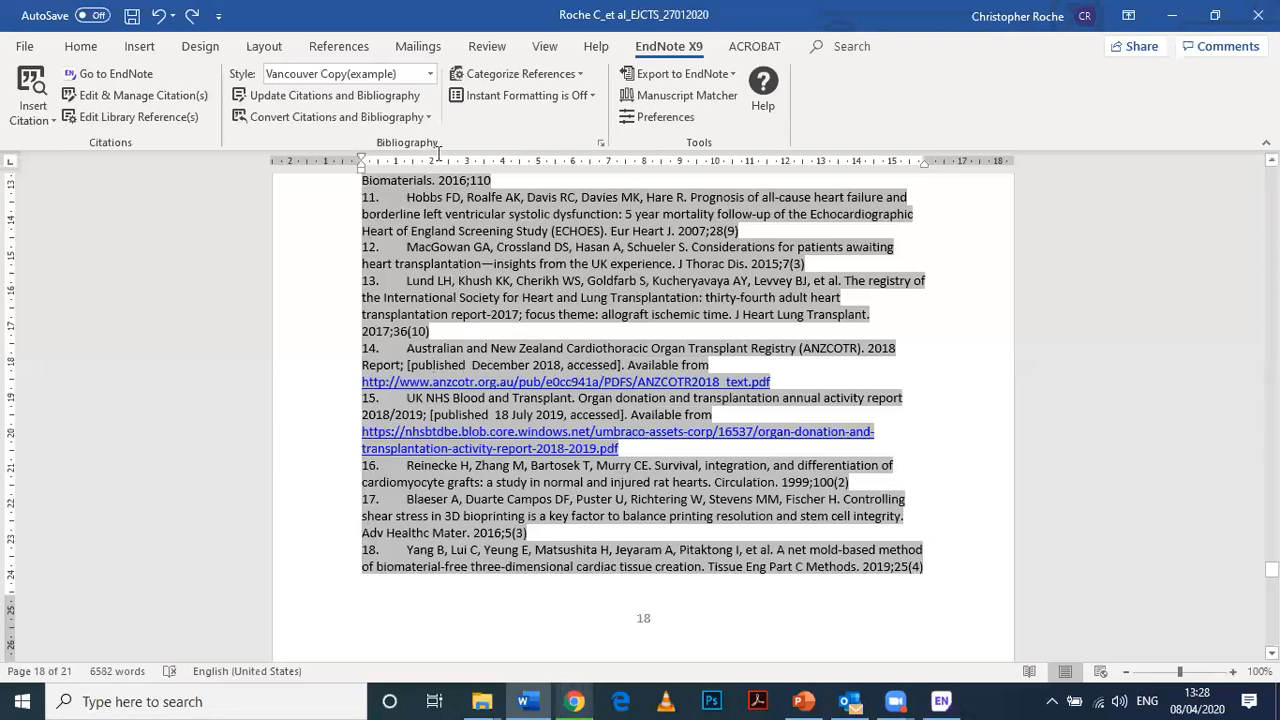
left_click(575, 96)
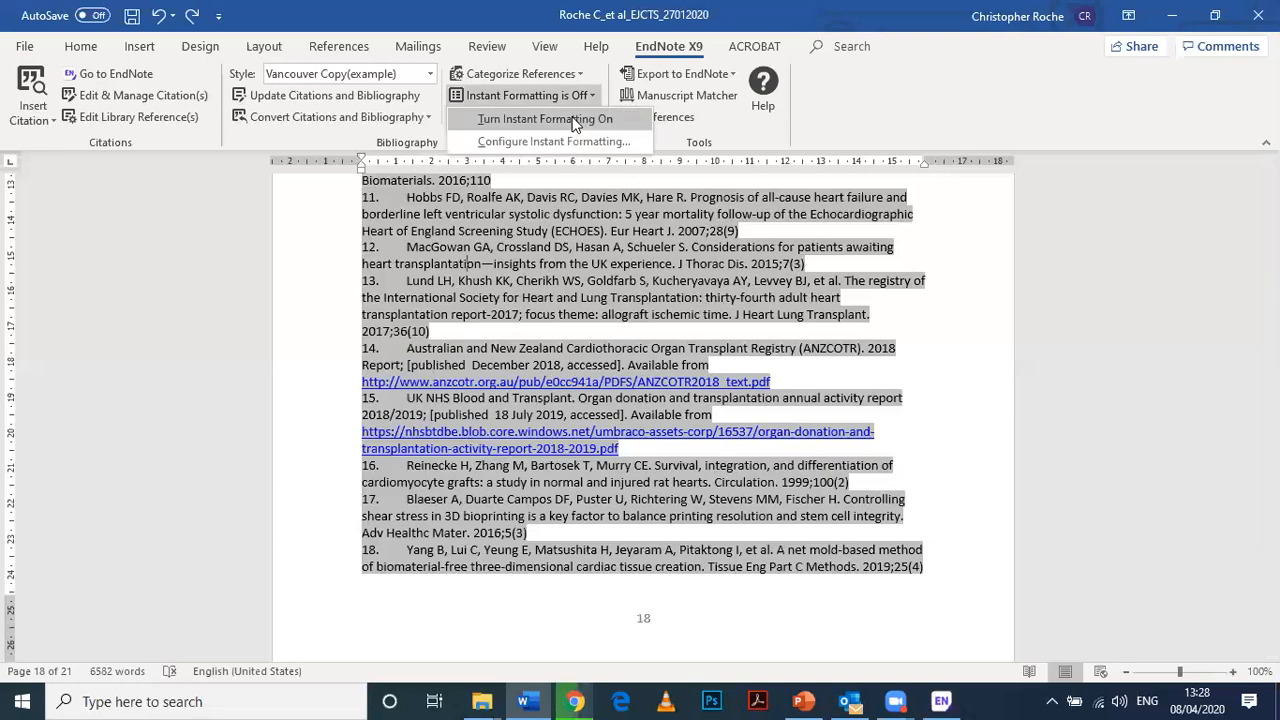
left_click(575, 119)
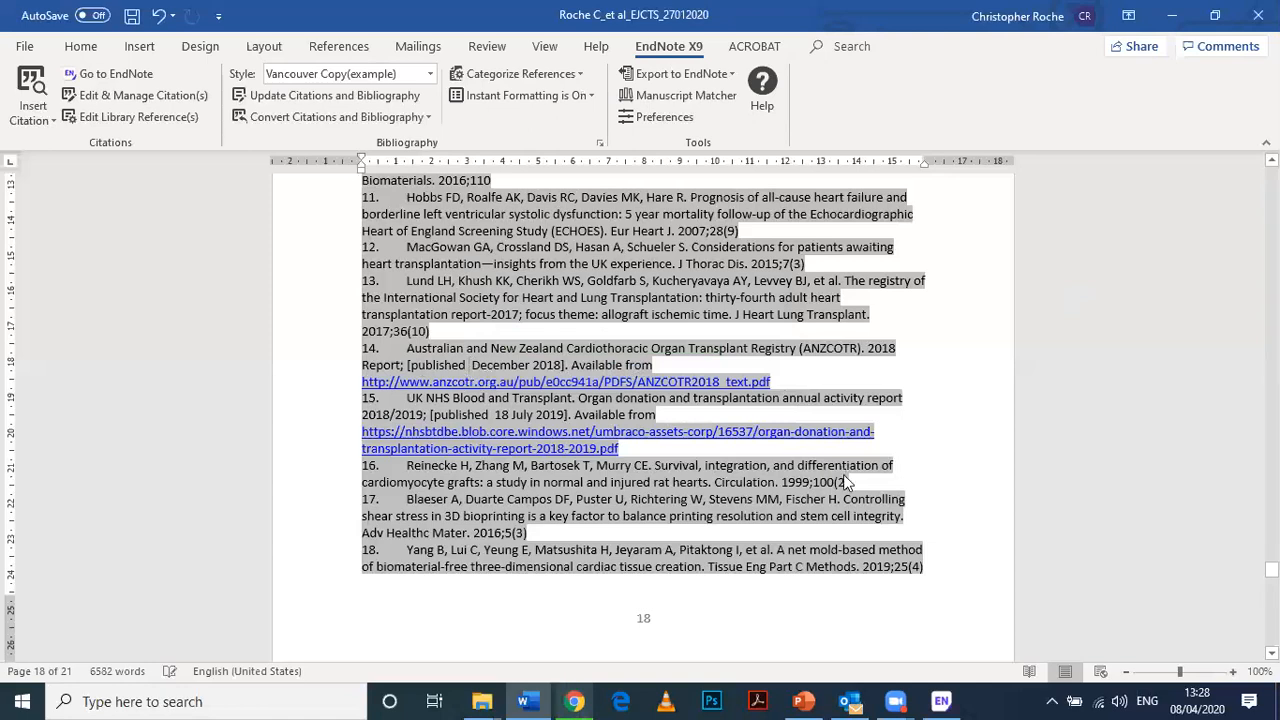
Open the Vancouver Copy(example) style for editing in EndNote and compare its Electronic Article template with reference 14 in the manuscript
key("alt+Tab")
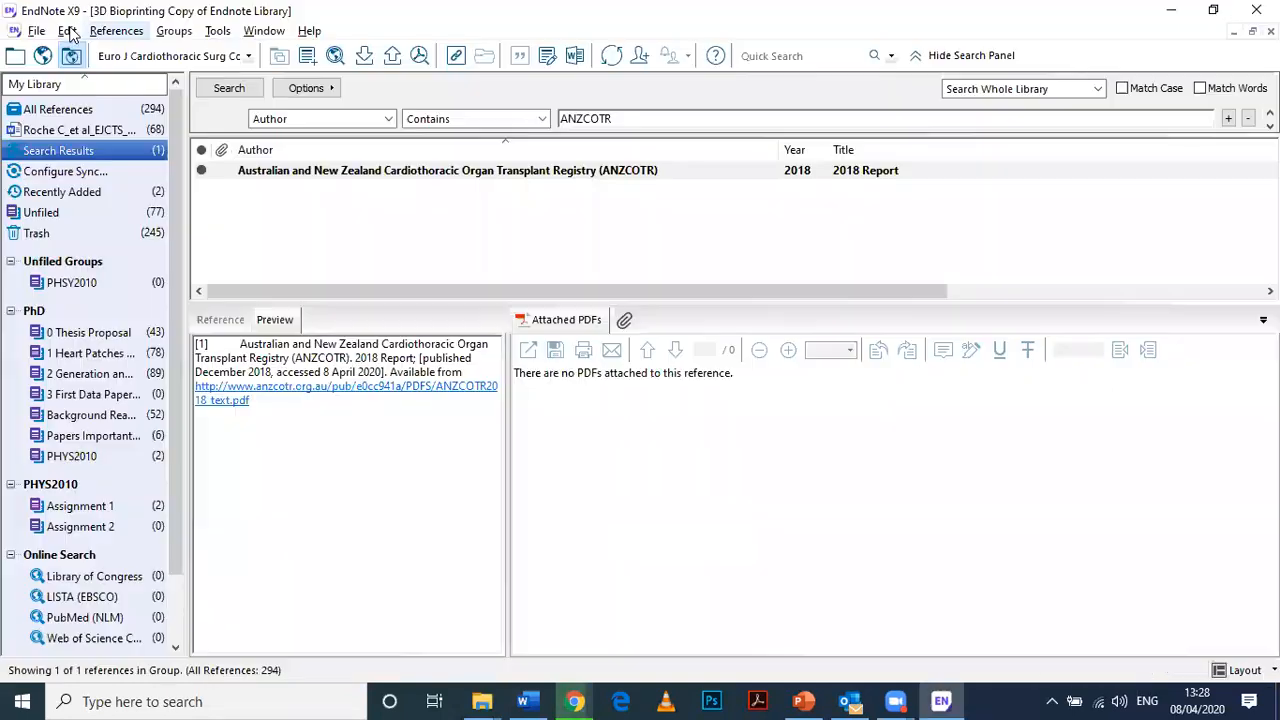
key("alt+e")
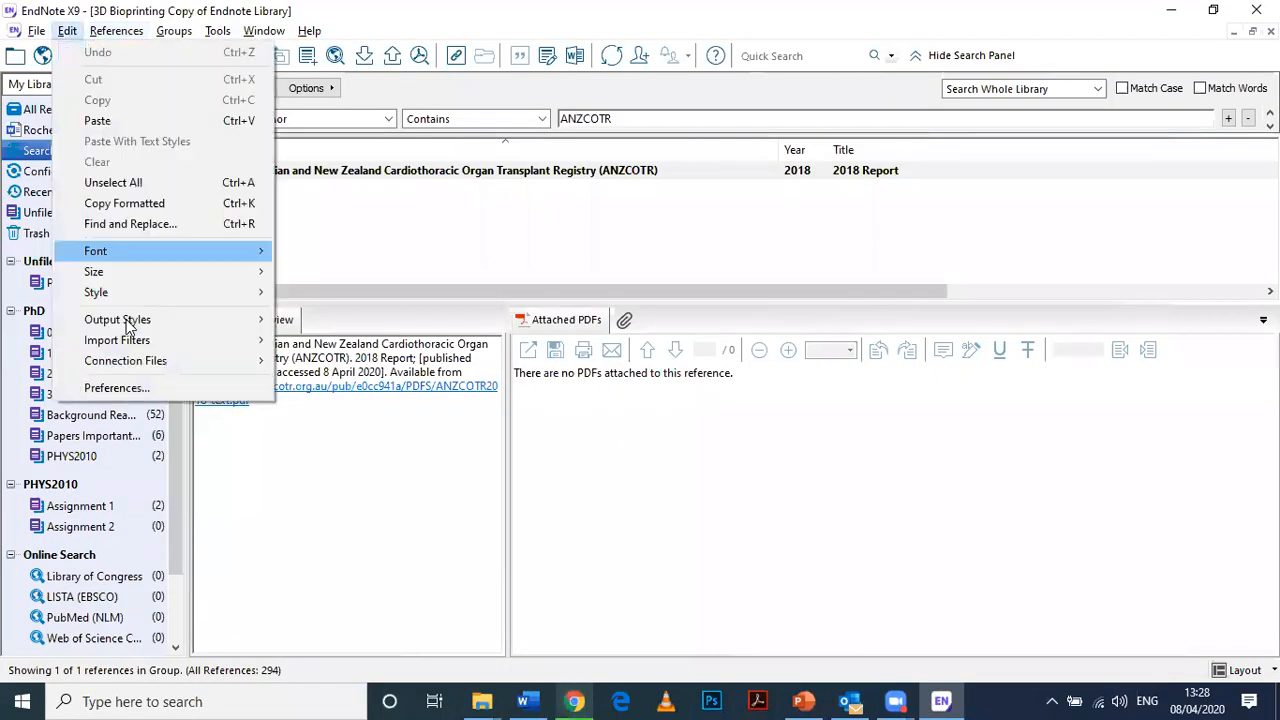
mouse_move(128, 320)
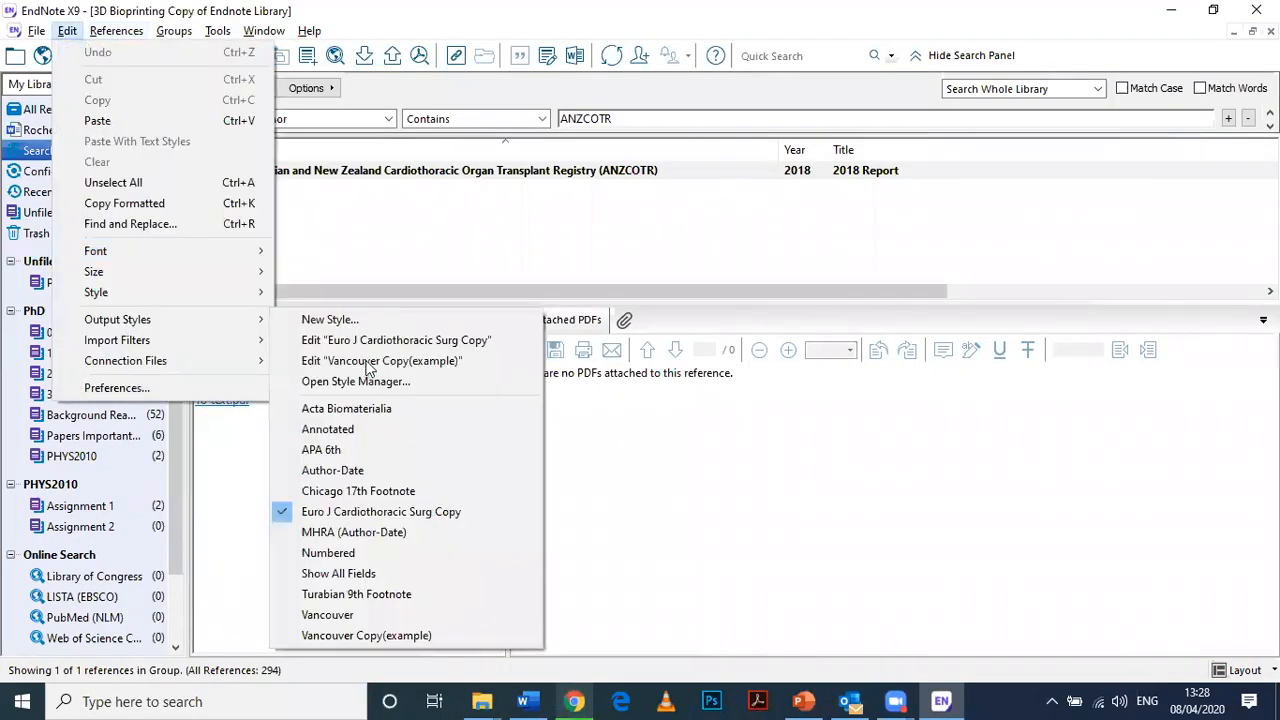
left_click(368, 361)
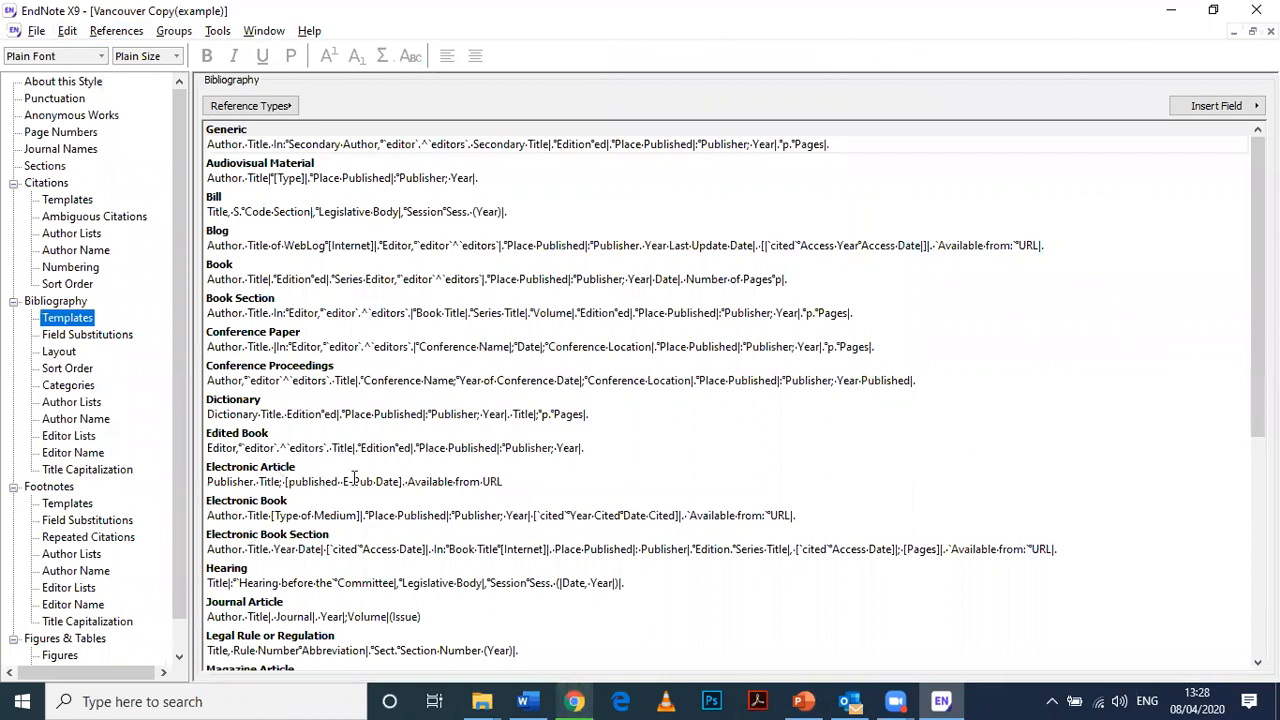
left_click(370, 515)
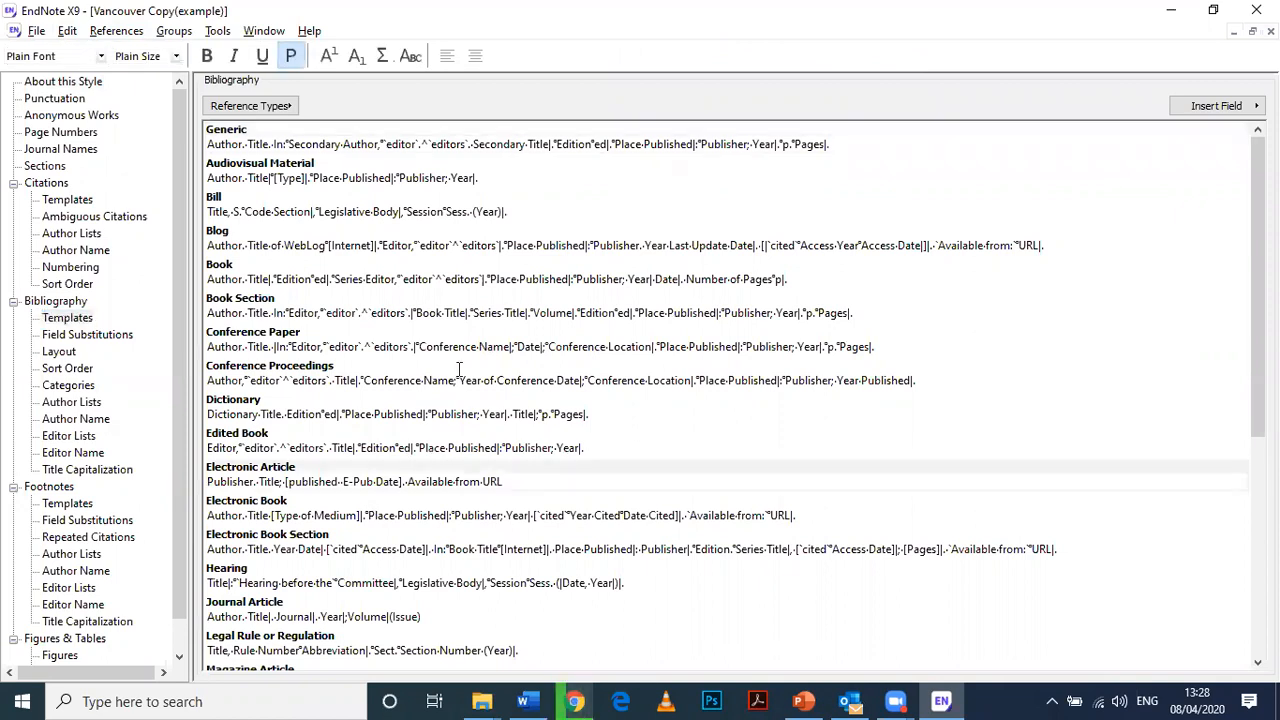
key("alt+Tab")
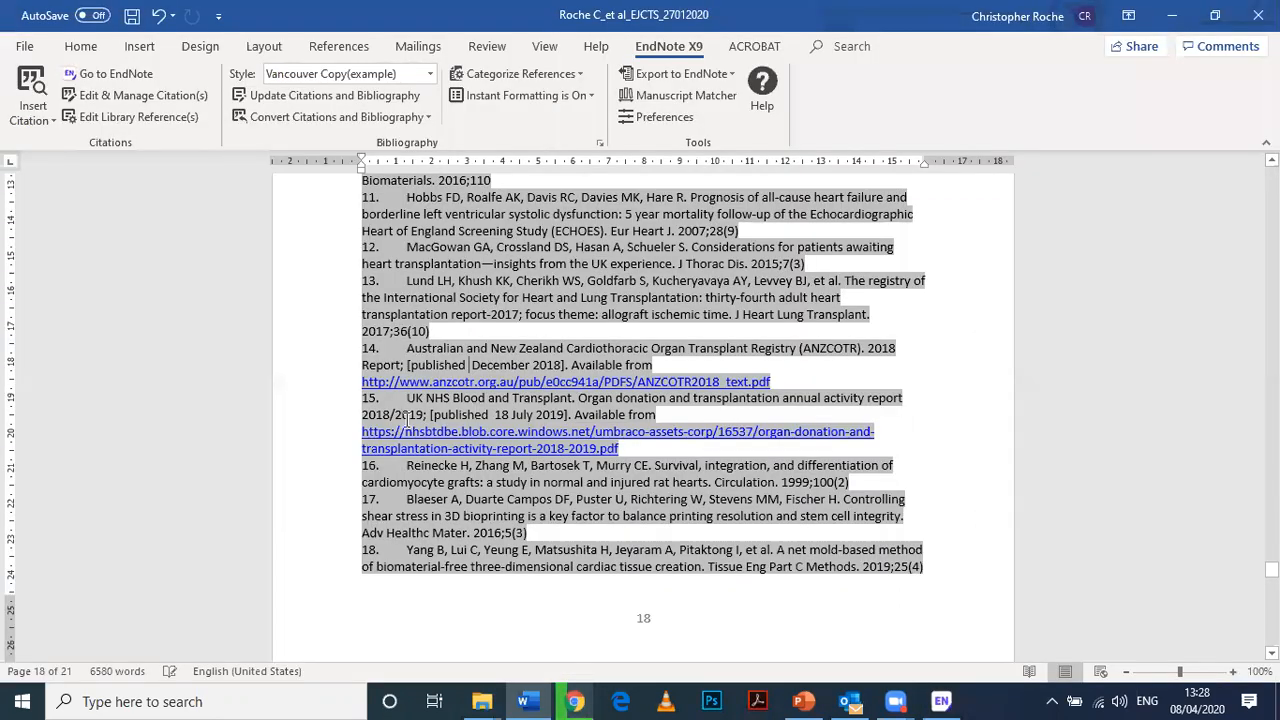
key("alt+Tab")
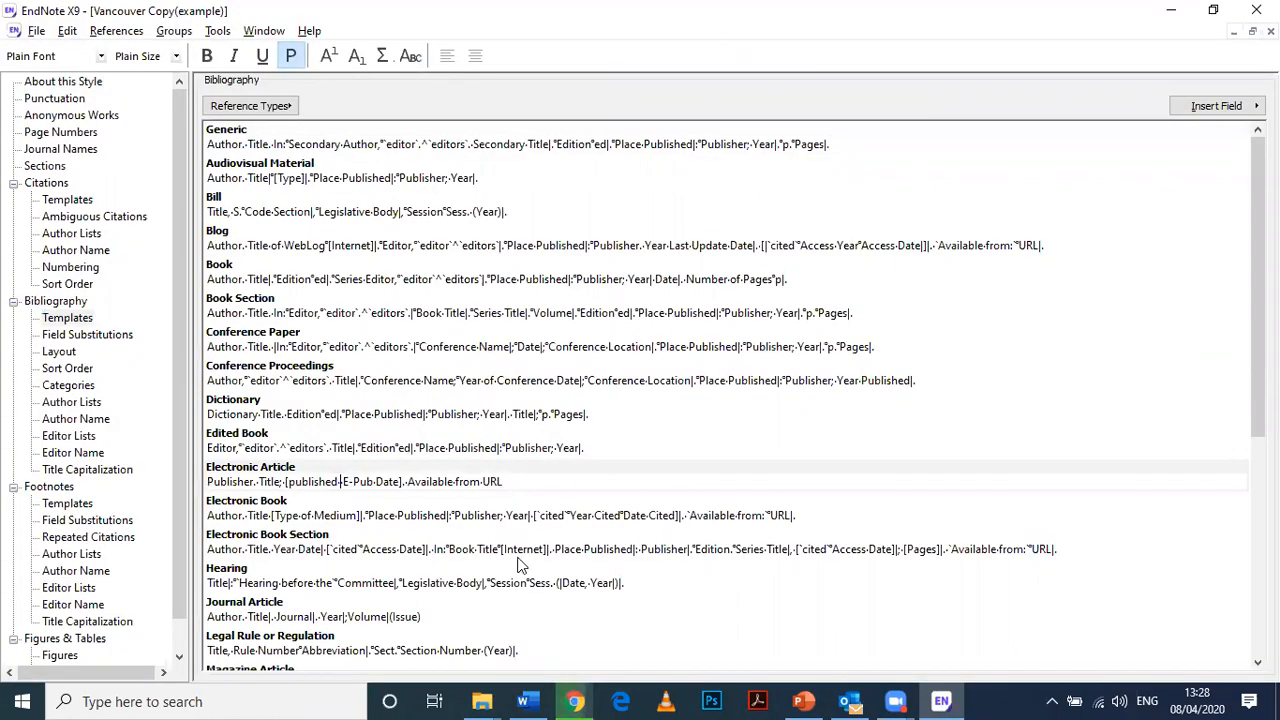
Delete the extra space between "published" and "E-Pub Date" in the Electronic Article template and close the style, saving the changes
left_click(341, 482)
key("BackSpace")
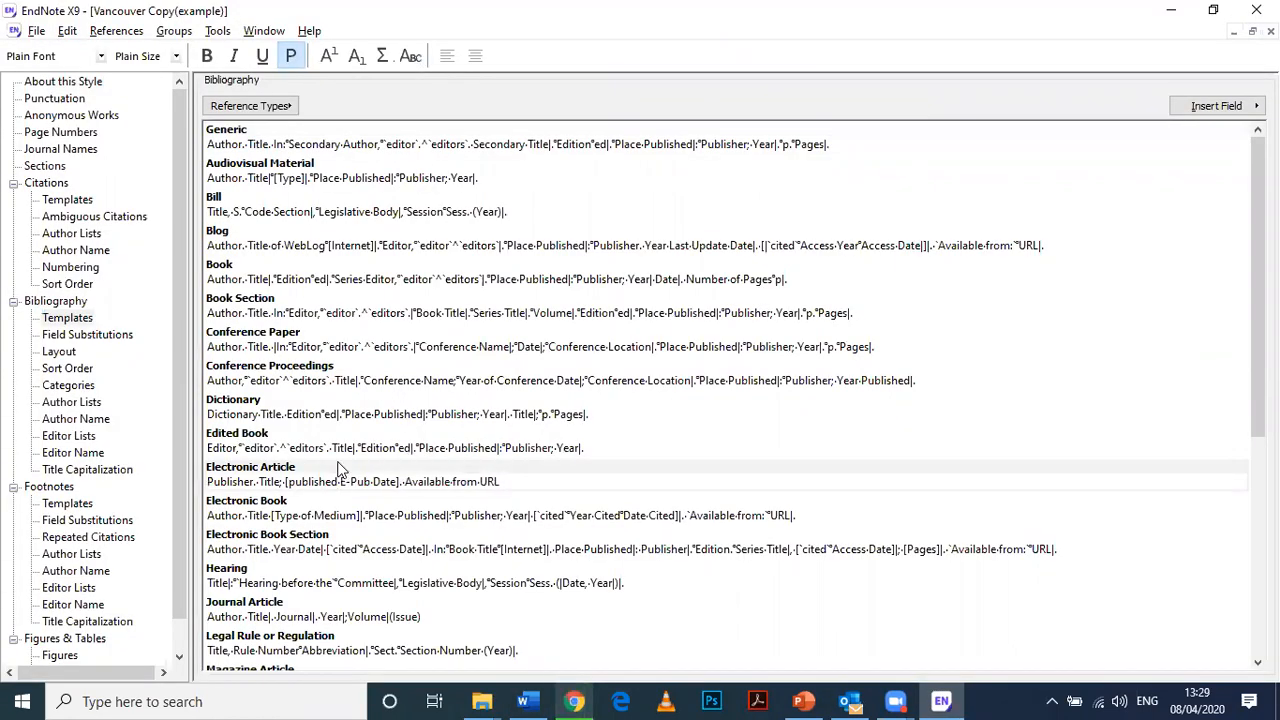
left_click(1271, 31)
key("Escape")
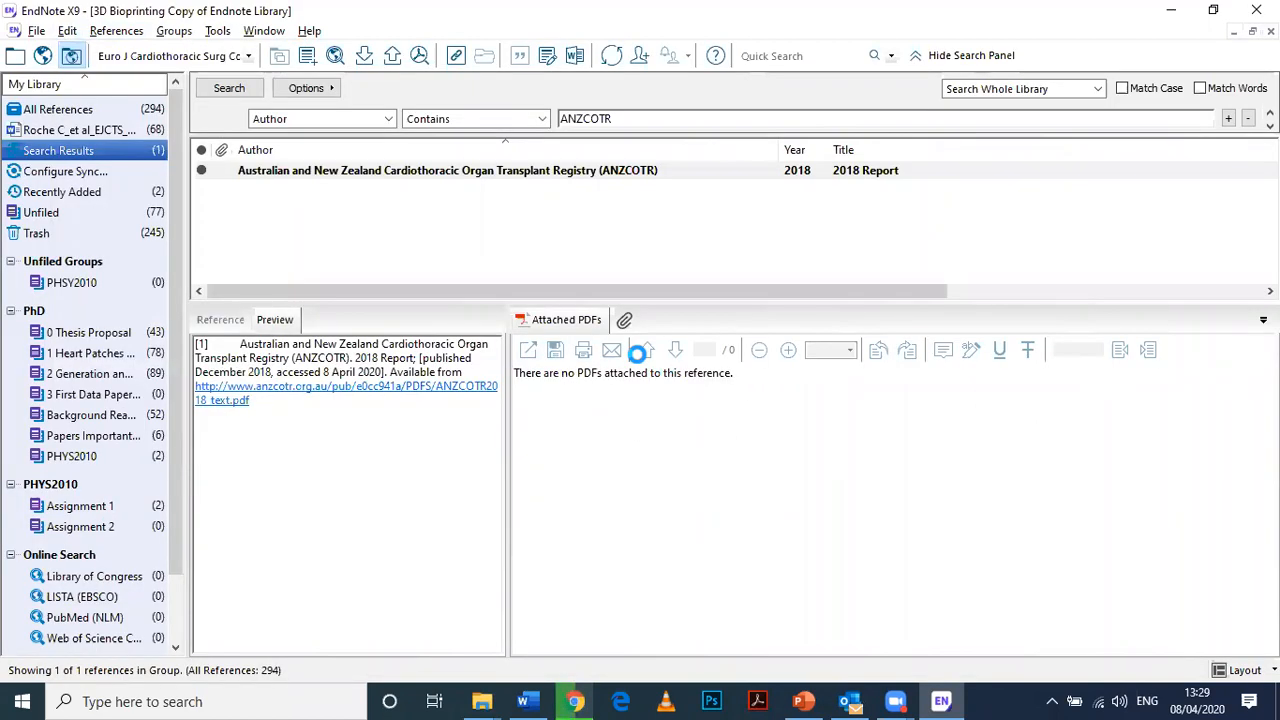
Update the citations and bibliography in the Word manuscript, and check the published dates and "Available from" text in references 14 and 15
left_click(575, 54)
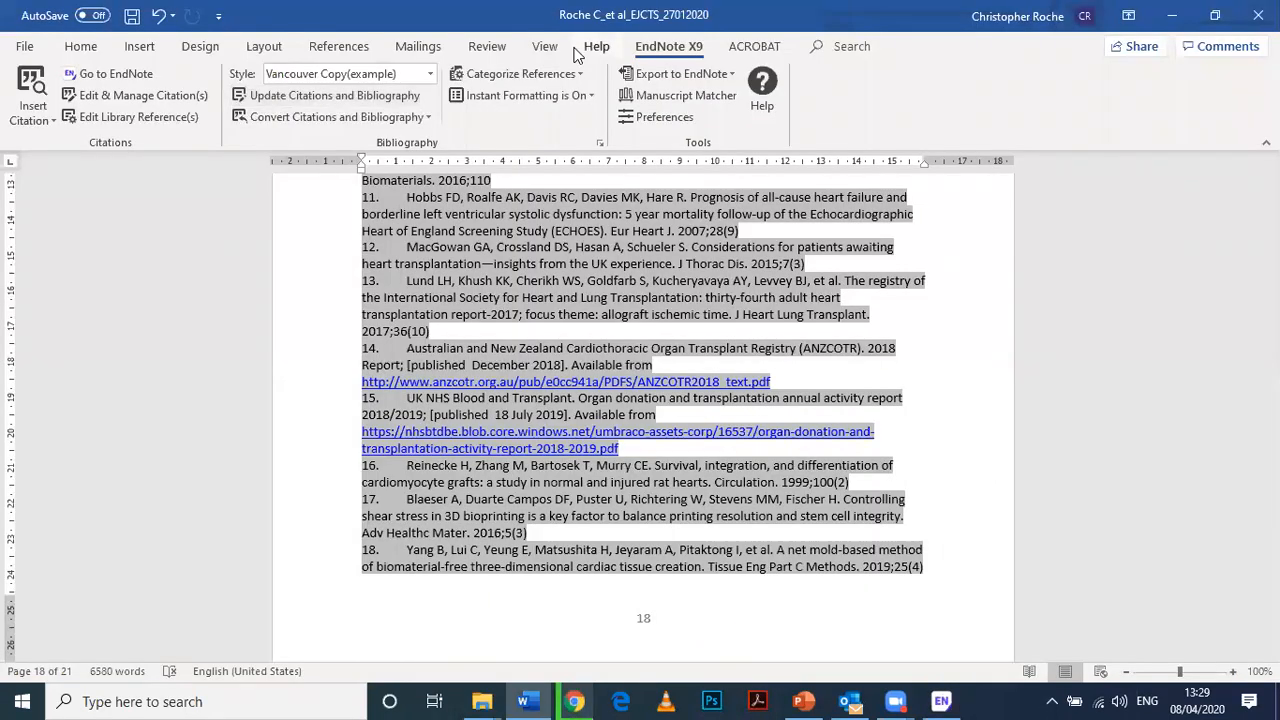
left_click(339, 95)
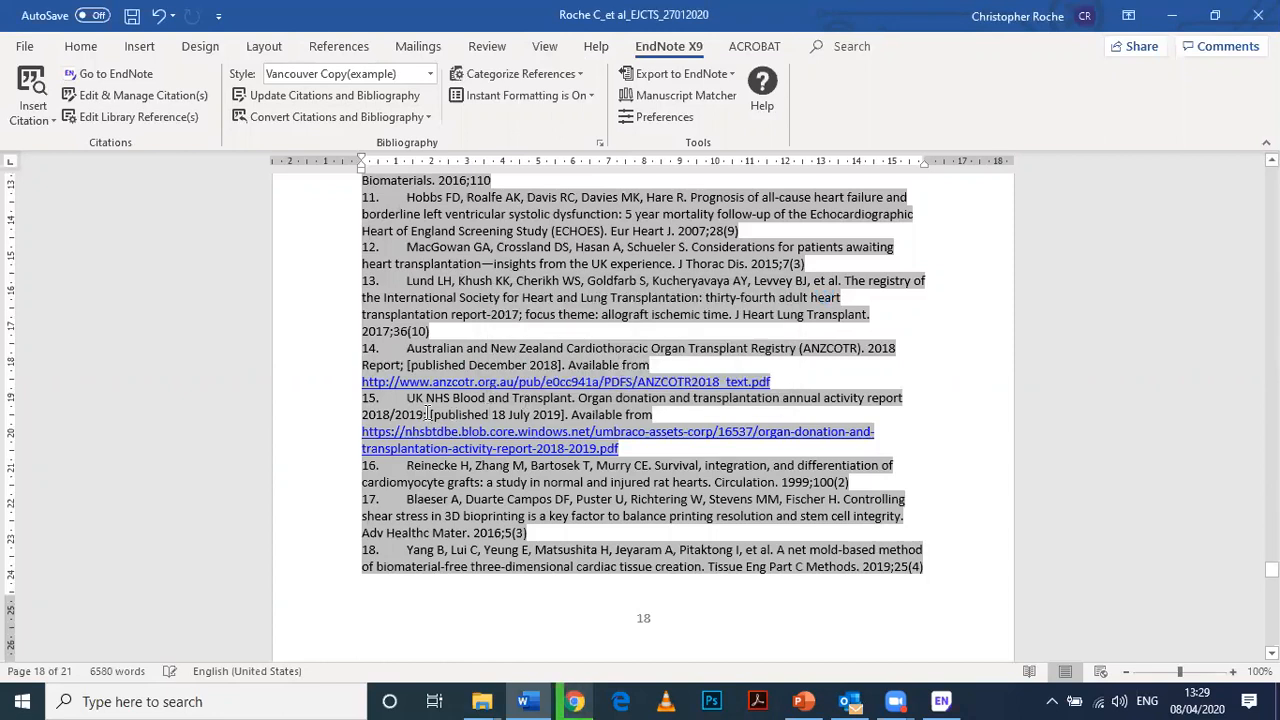
left_click_drag(410, 402, 660, 416)
left_click_drag(493, 375, 568, 418)
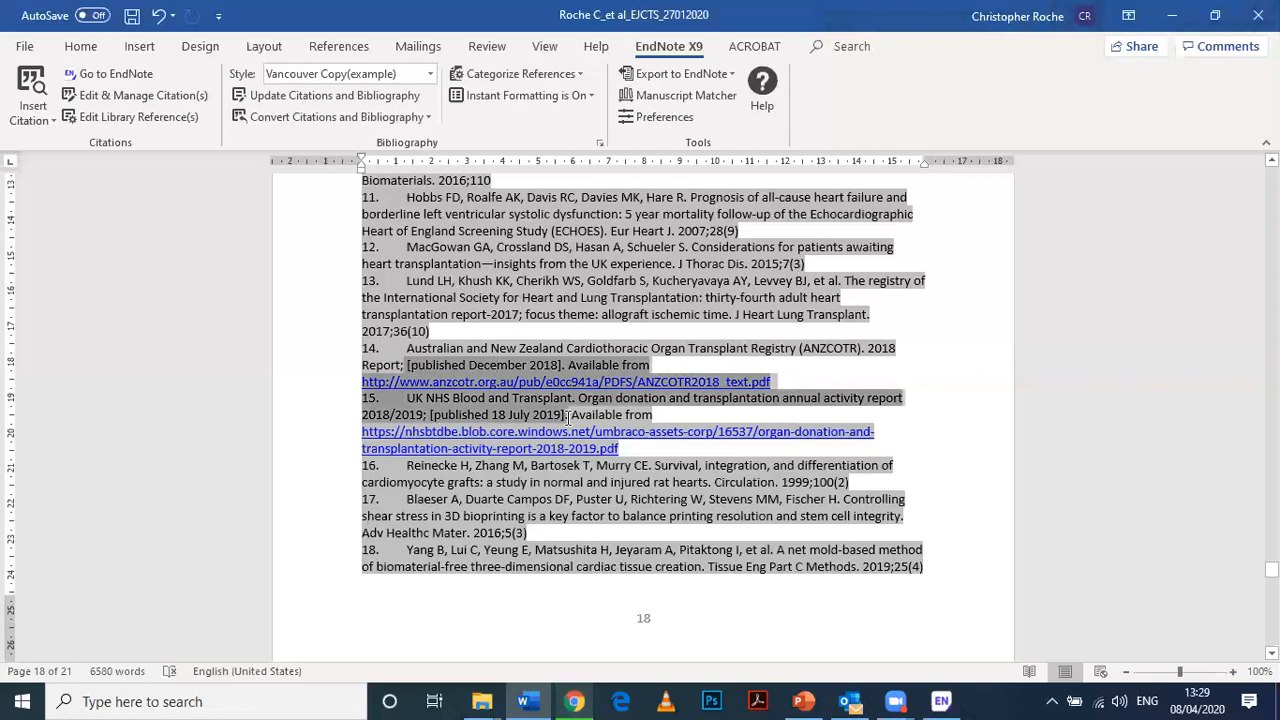
left_click_drag(568, 418, 568, 418)
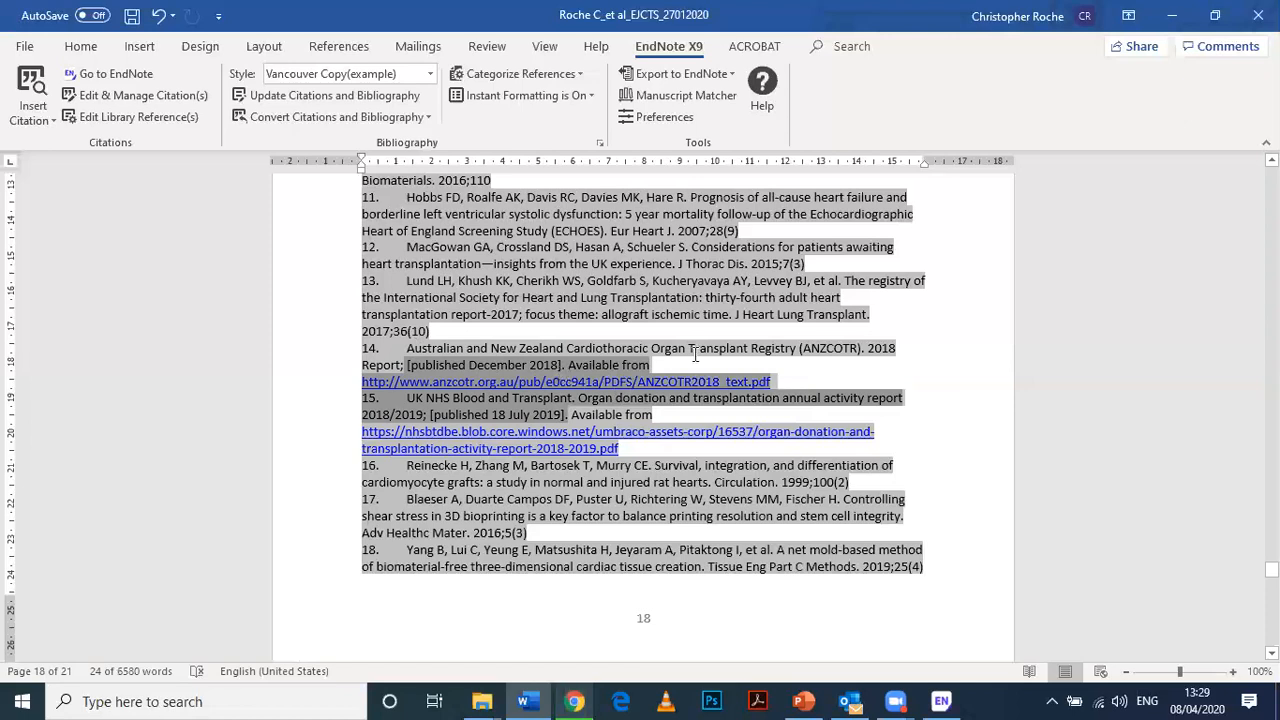
left_click(646, 364)
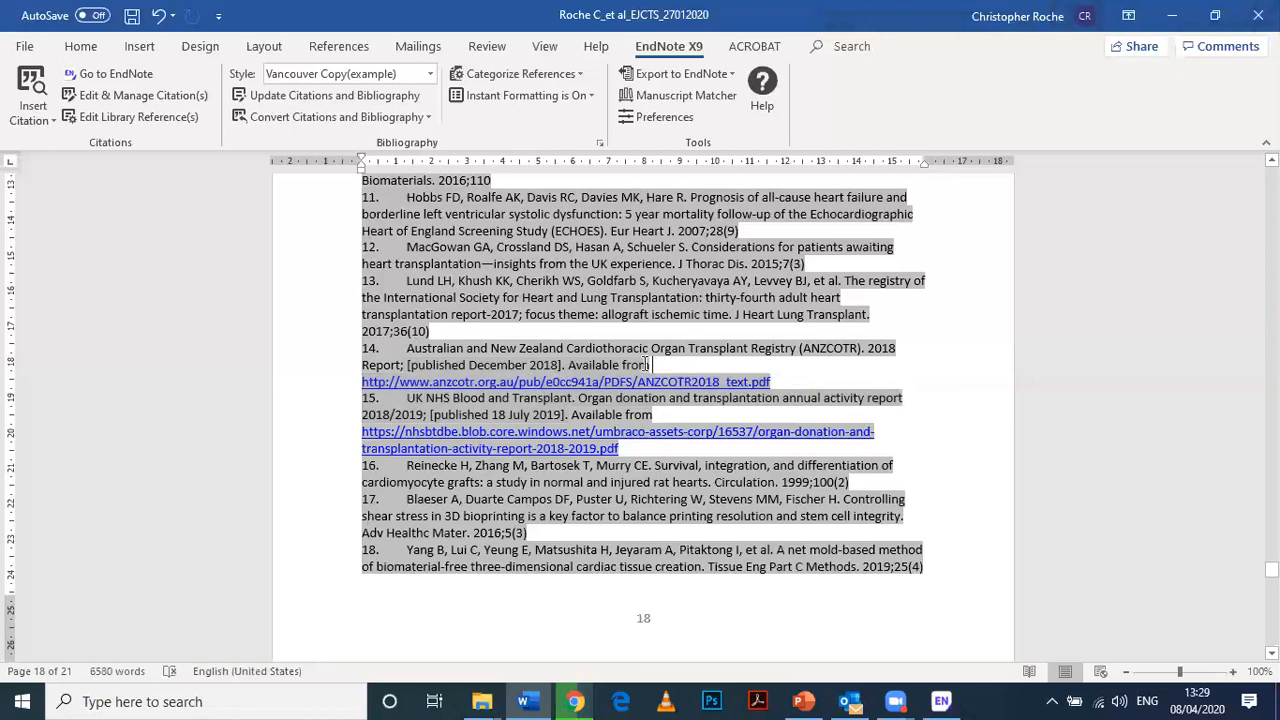
left_click_drag(650, 364, 568, 367)
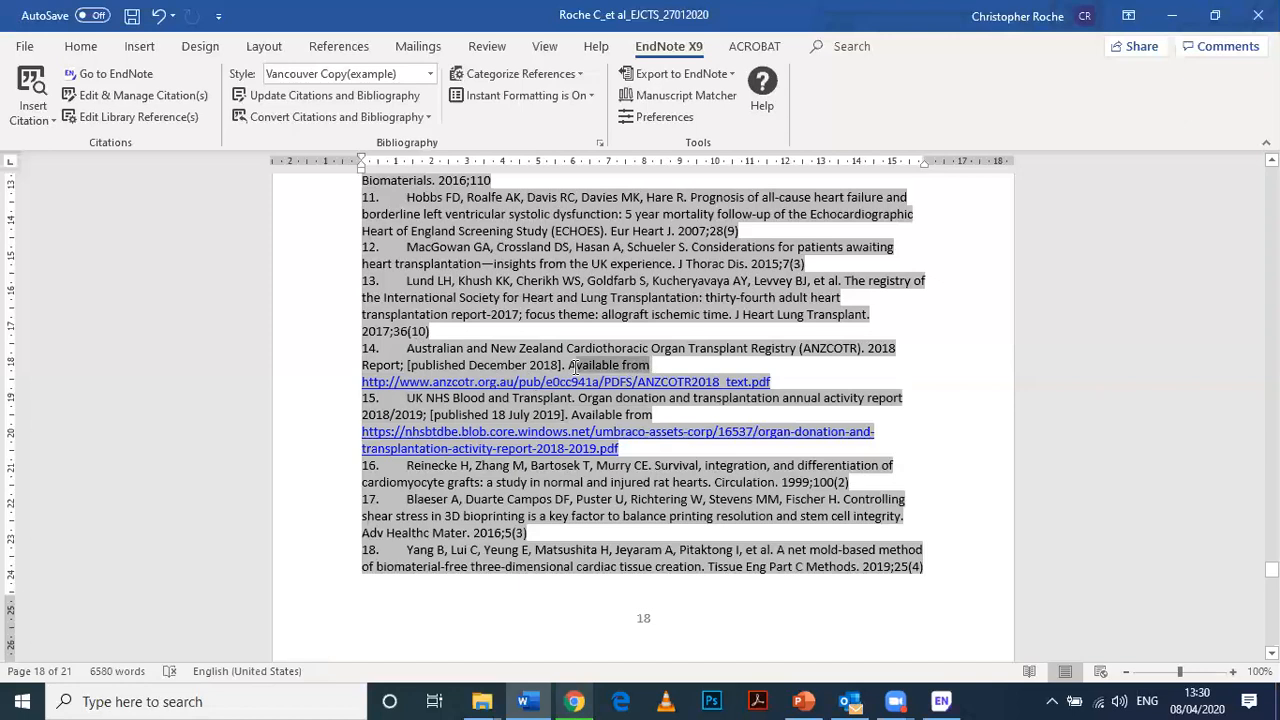
left_click(940, 335)
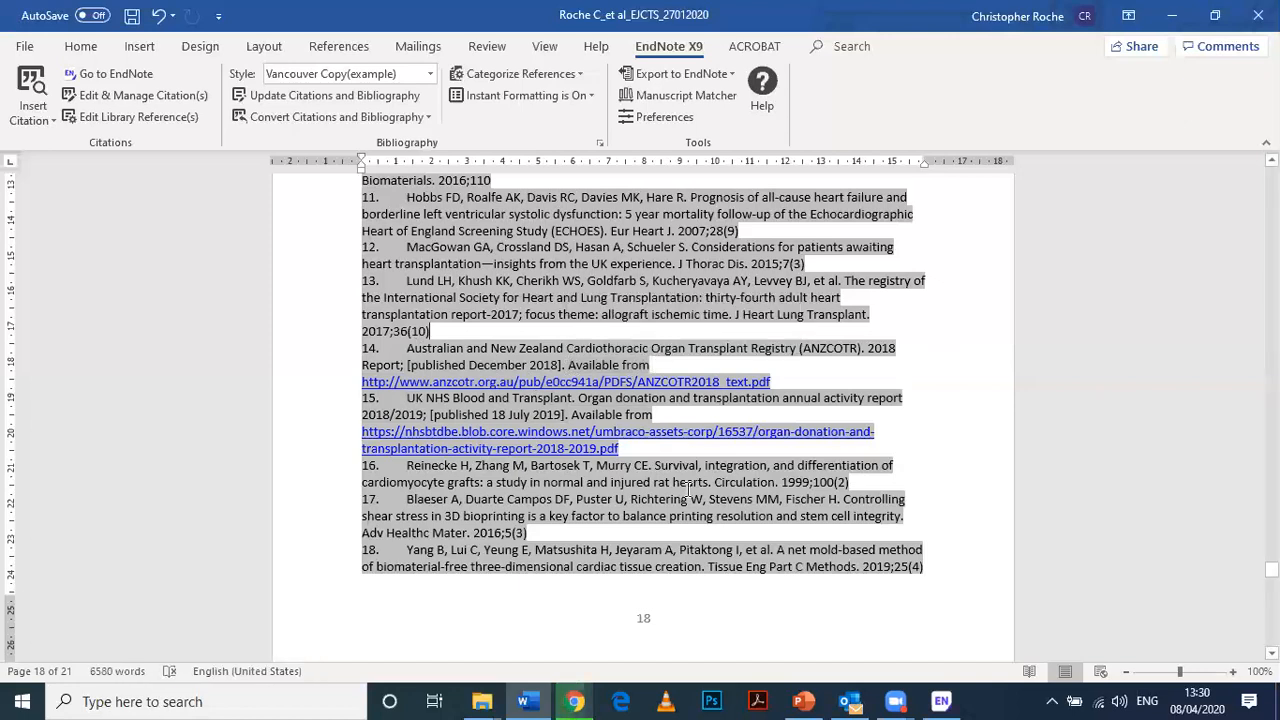
Highlight reference 14, the ANZCOTR 2018 Report, in the manuscript's reference list
key("alt+Tab")
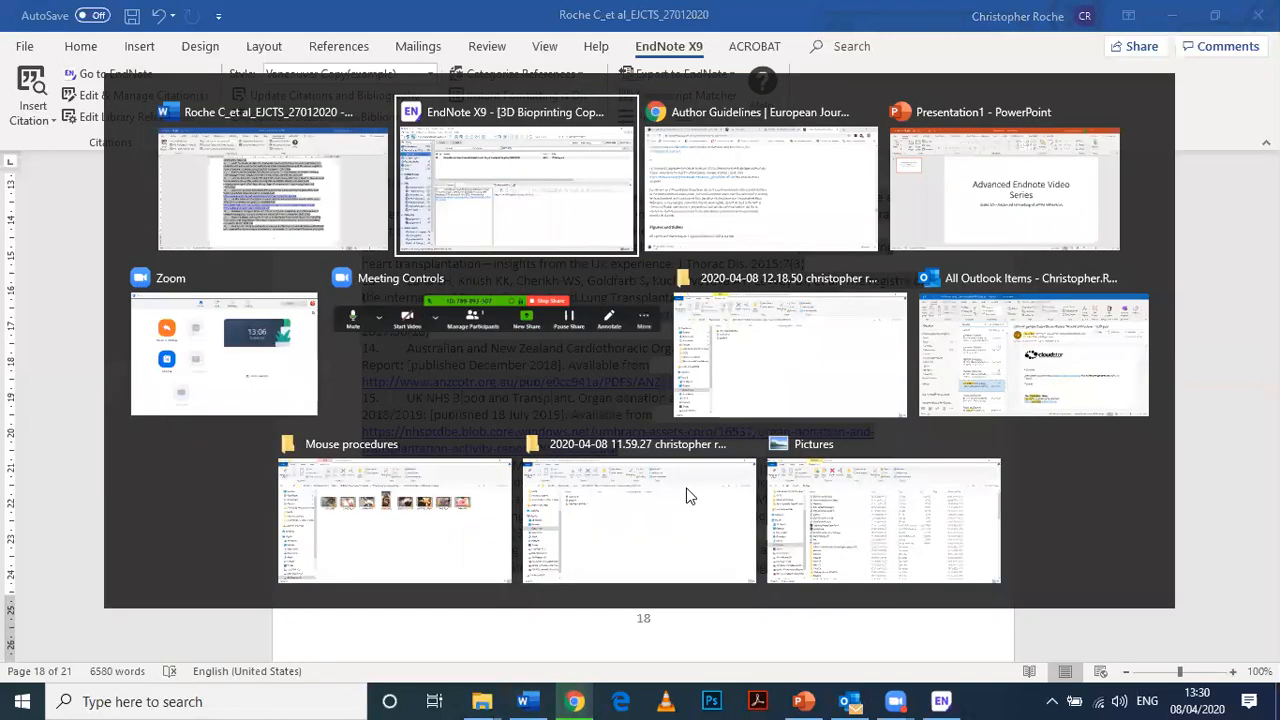
key("Escape")
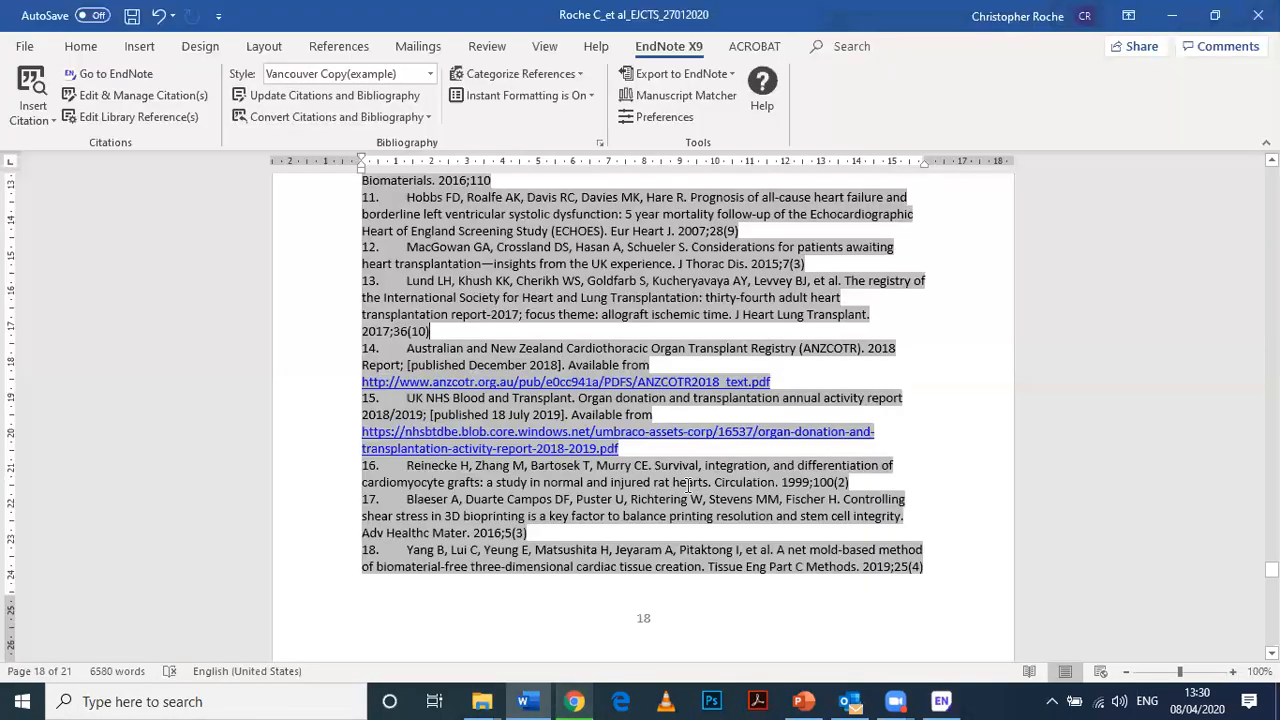
left_click_drag(400, 349, 647, 428)
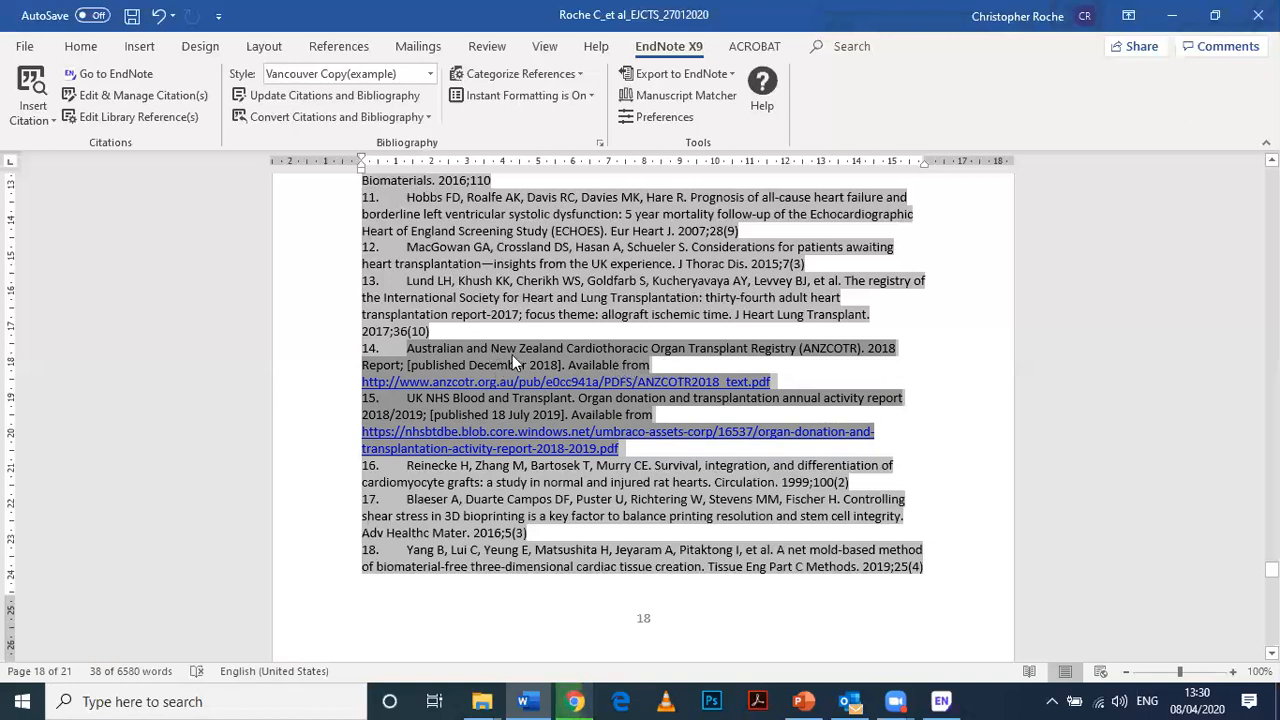
Open the Vancouver Copy(example) style for editing in EndNote and review its bibliography templates for the different reference types
key("alt+Tab")
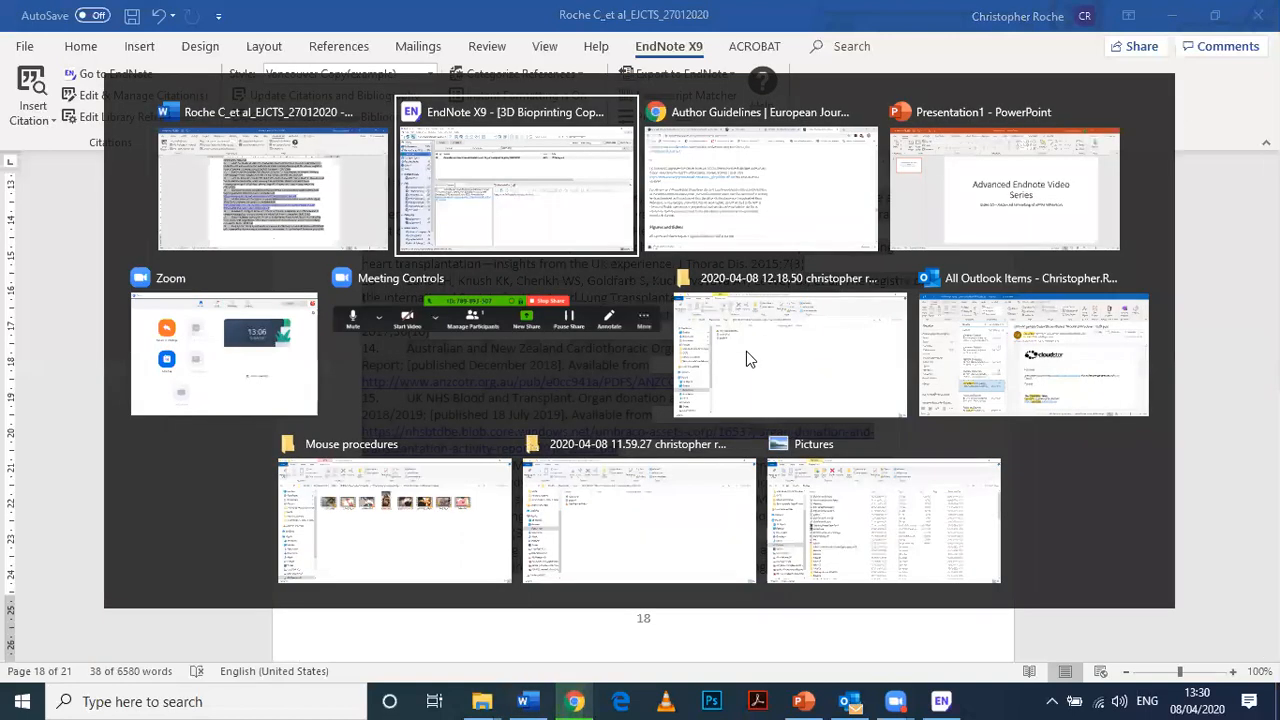
left_click(67, 31)
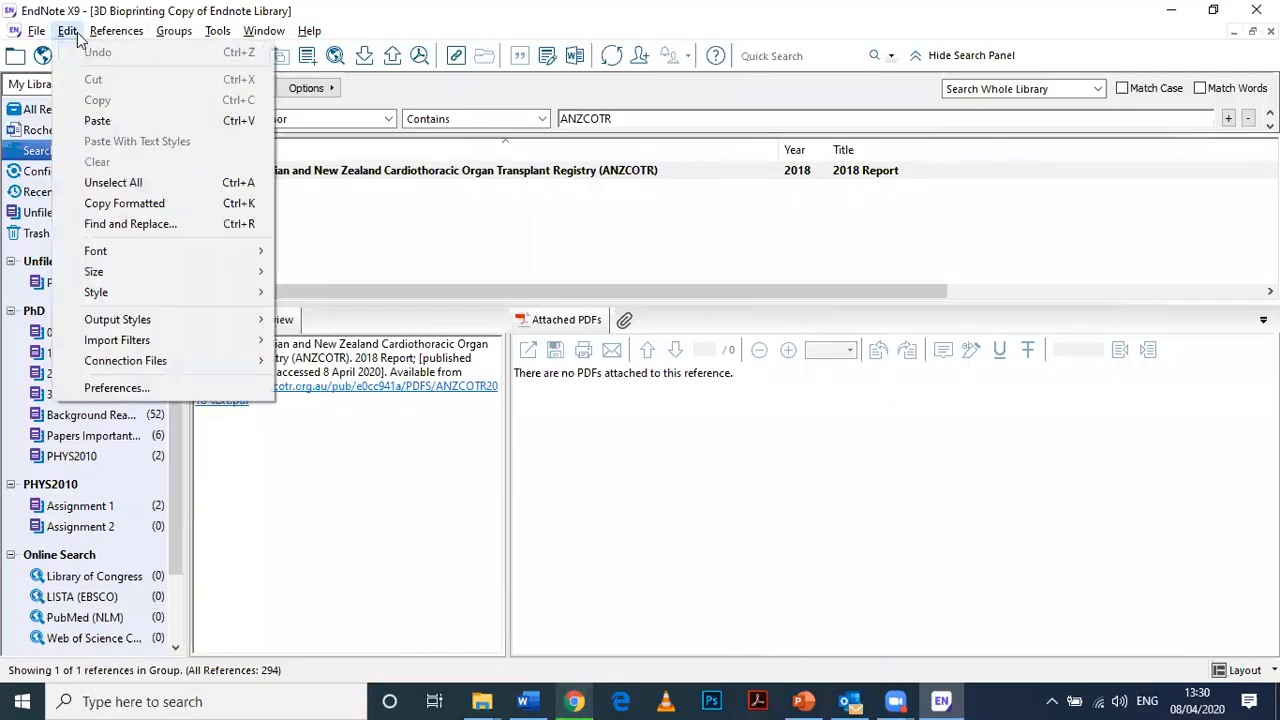
mouse_move(131, 318)
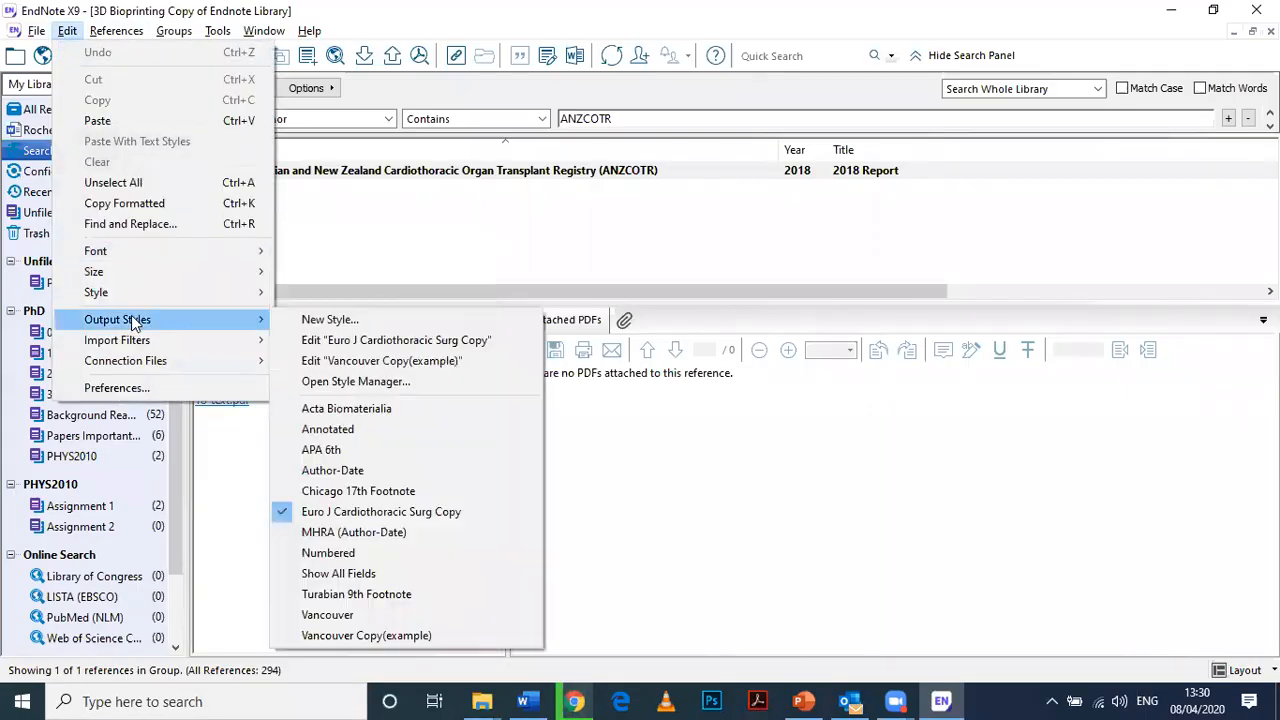
left_click(371, 360)
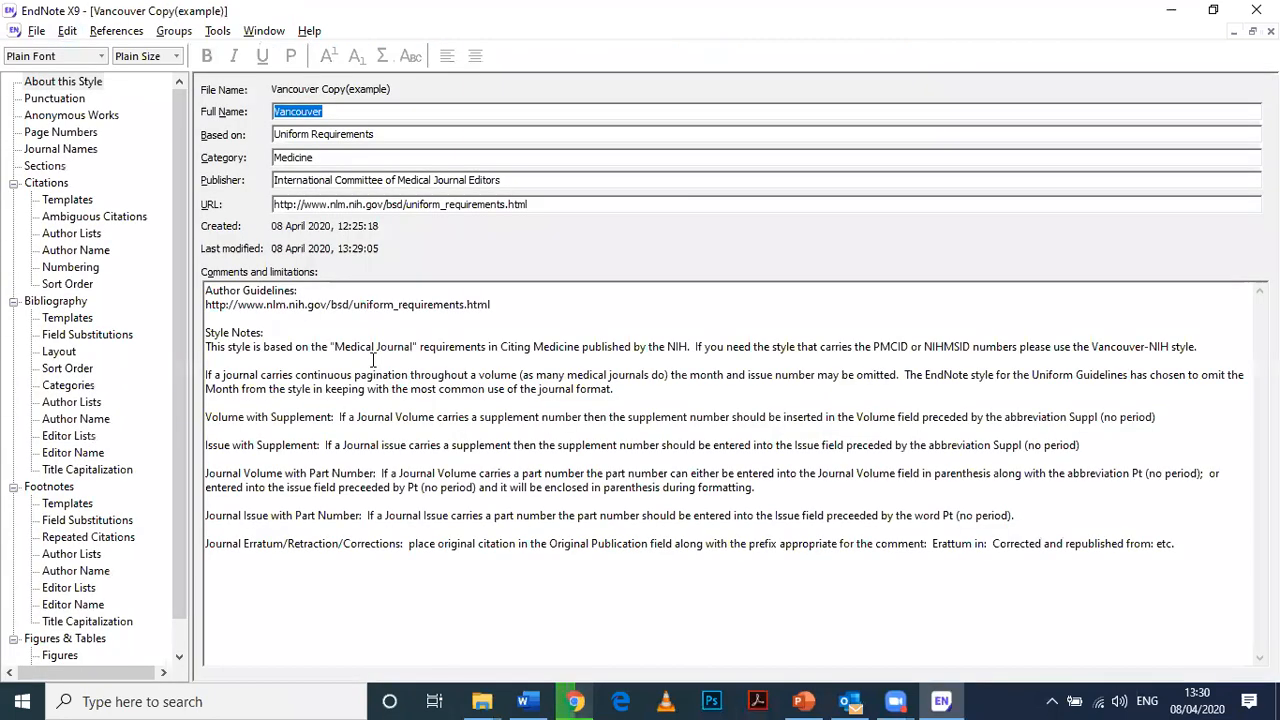
left_click(88, 320)
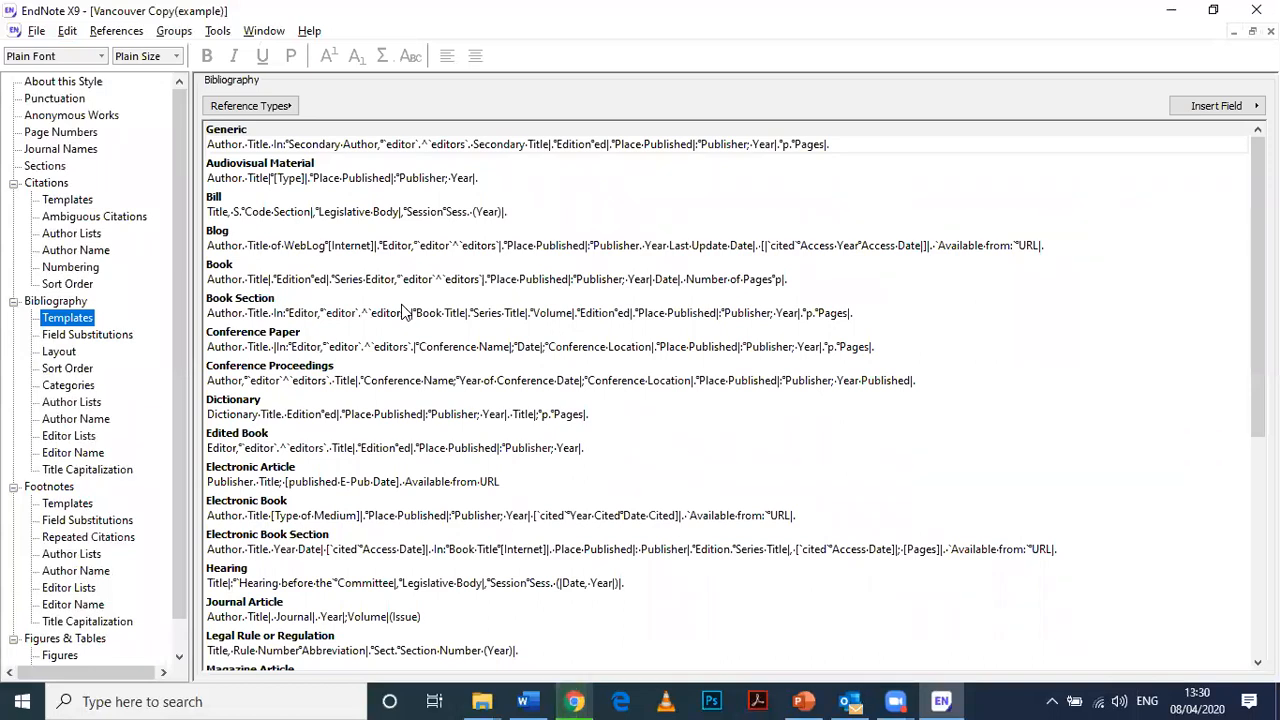
left_click(213, 244)
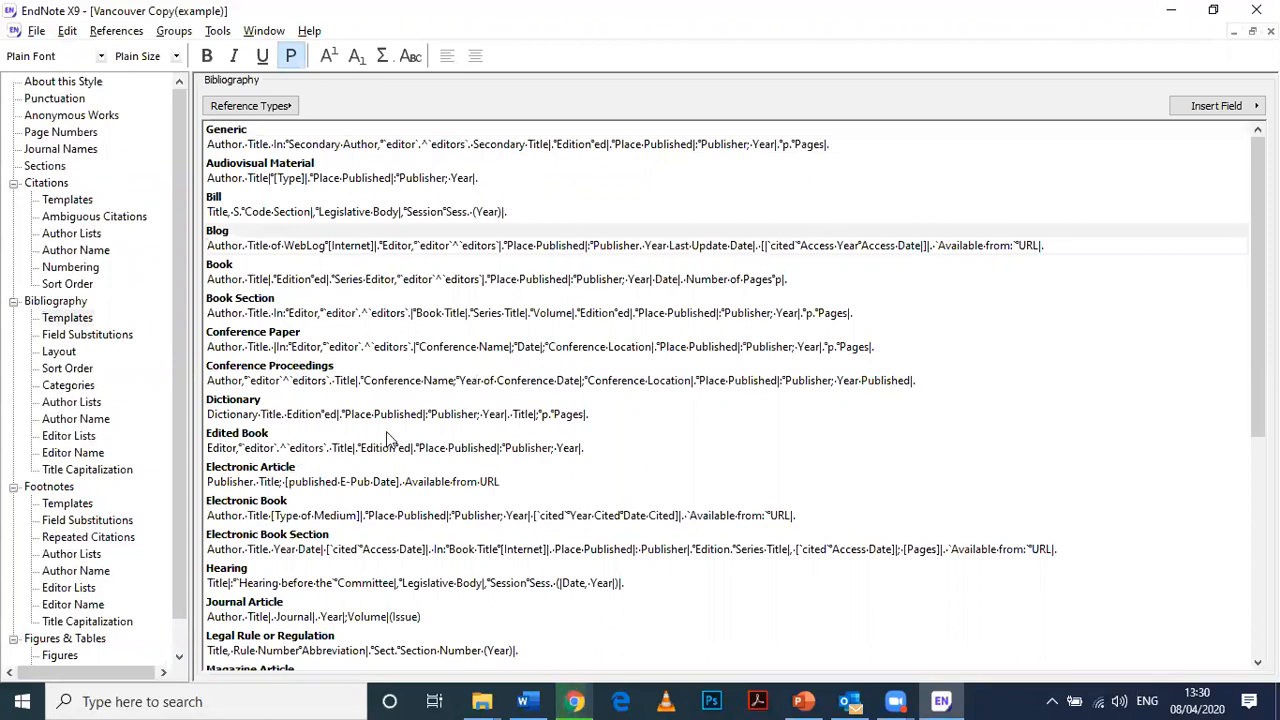
left_click(276, 514)
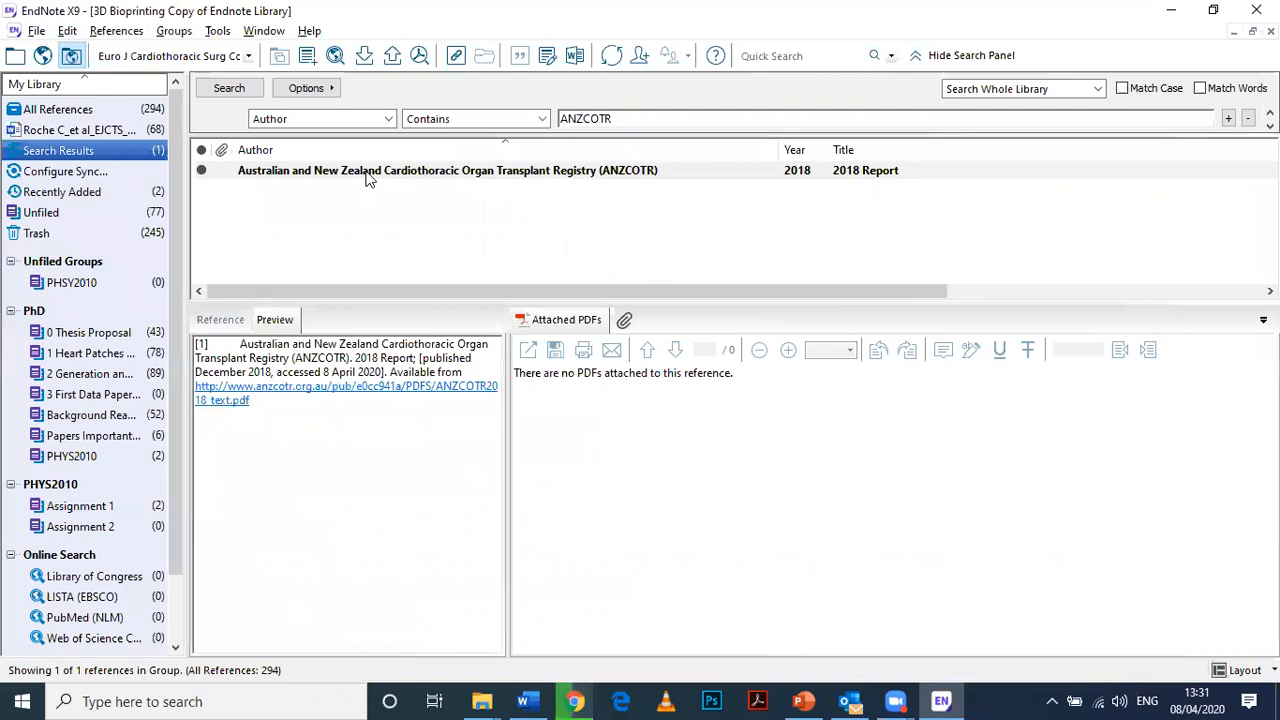
Open the ANZCOTR 2018 Report record in the library and check its reference type and fields
left_click(368, 175)
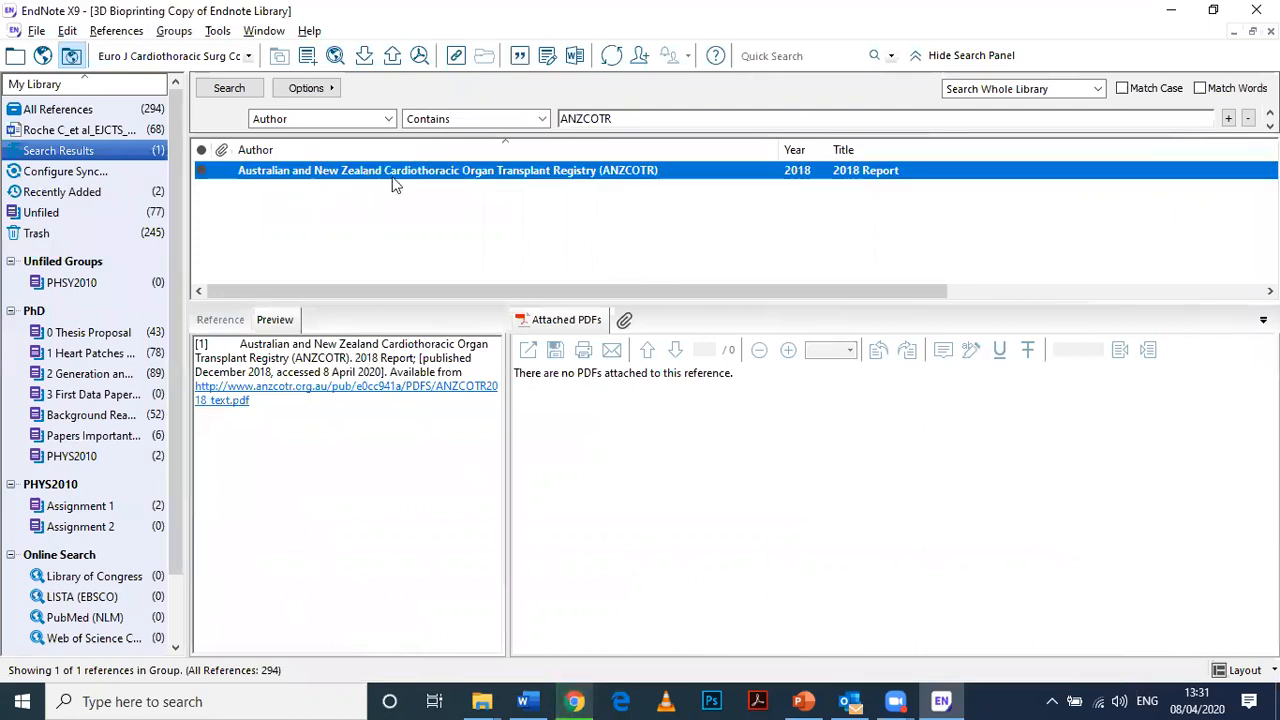
left_click(225, 316)
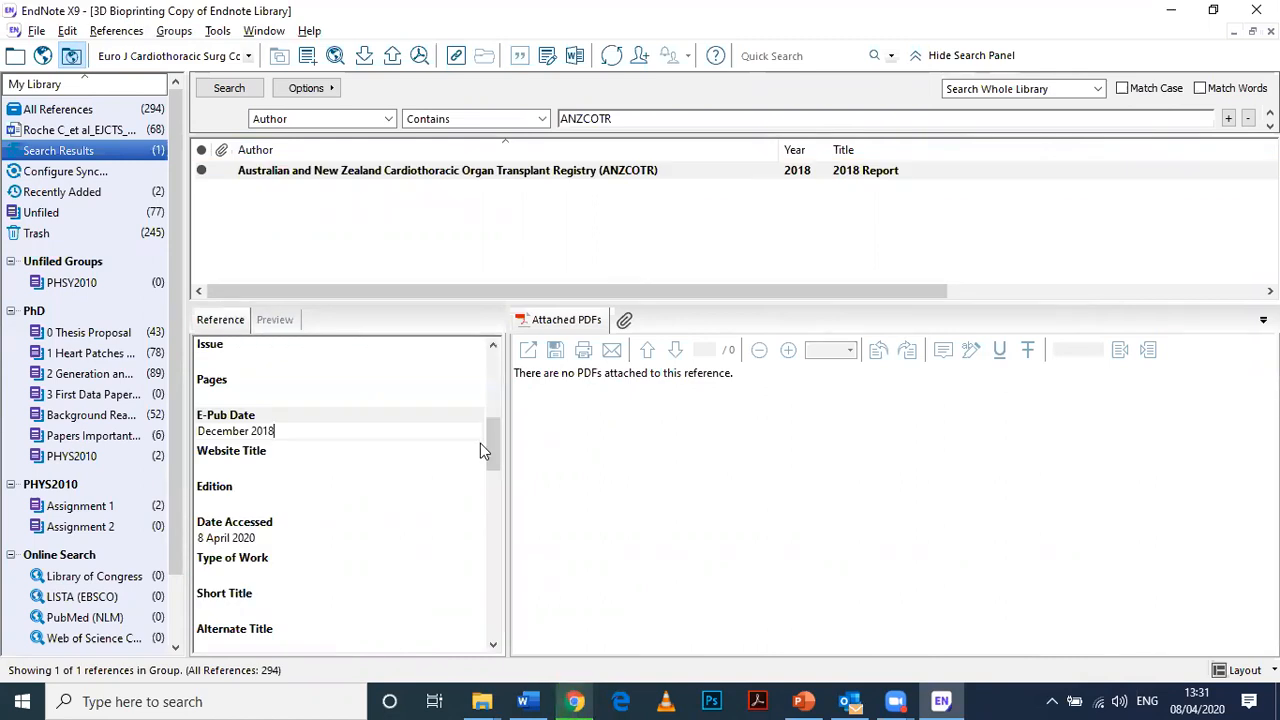
left_click_drag(493, 452, 487, 364)
scroll(352, 362, "up", 1)
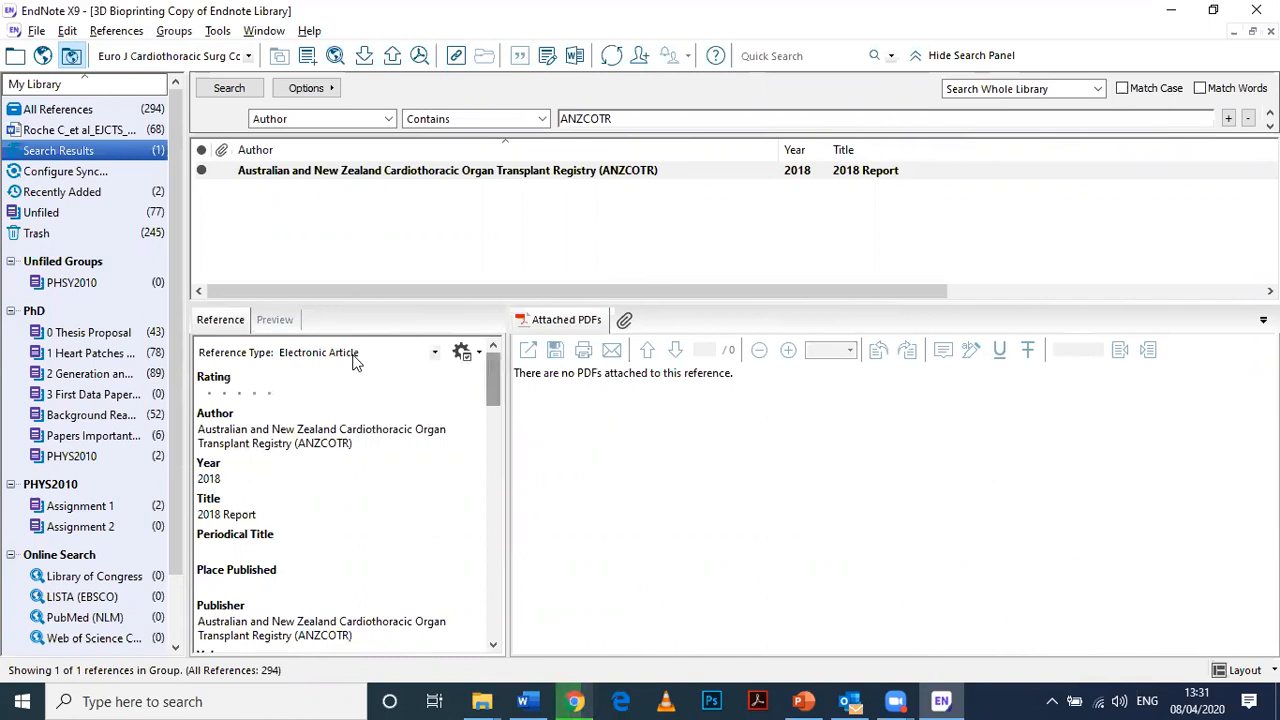
Change the ANZCOTR record's reference type to Electronic Book and look at the fields that type offers
left_click(352, 358)
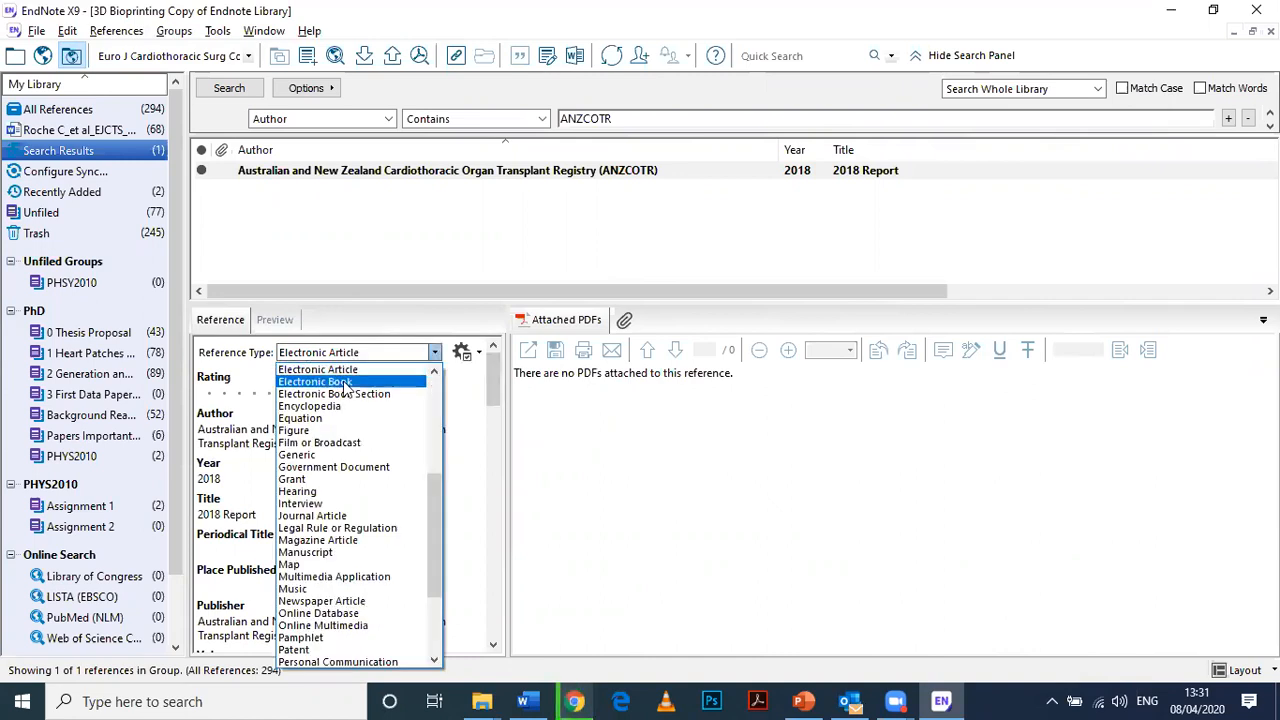
left_click(345, 384)
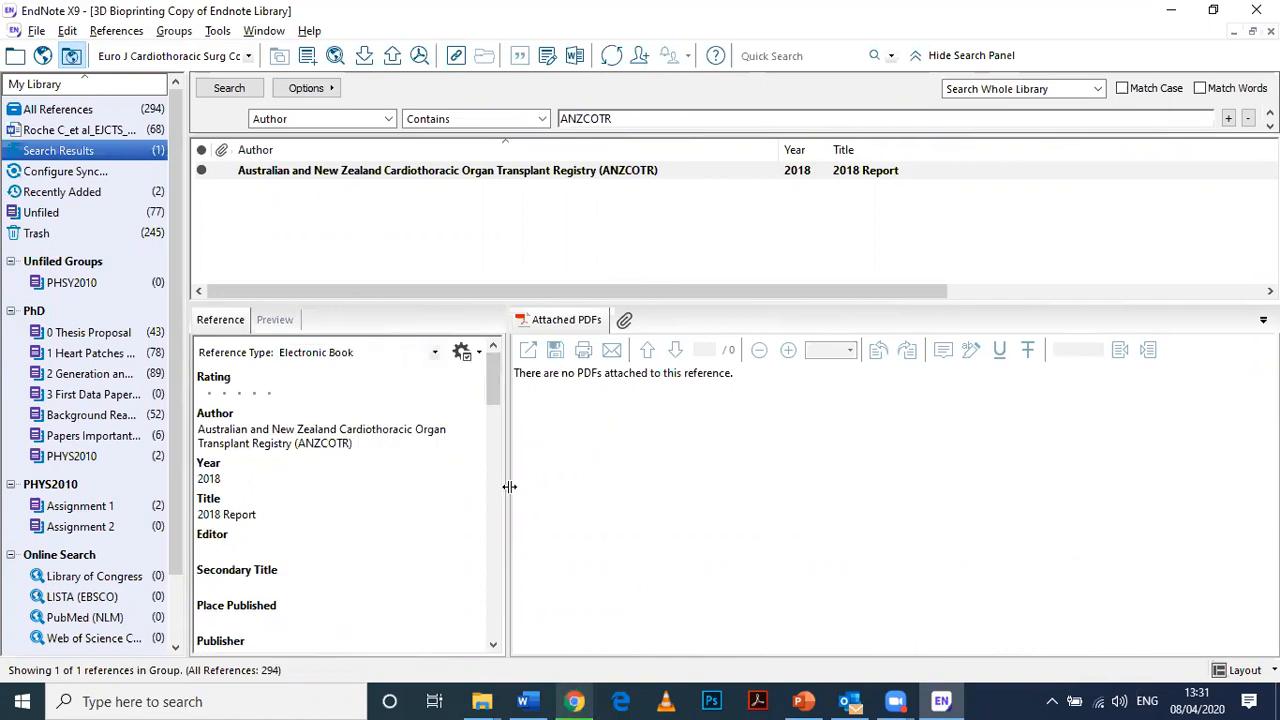
left_click(491, 420)
left_click(491, 375)
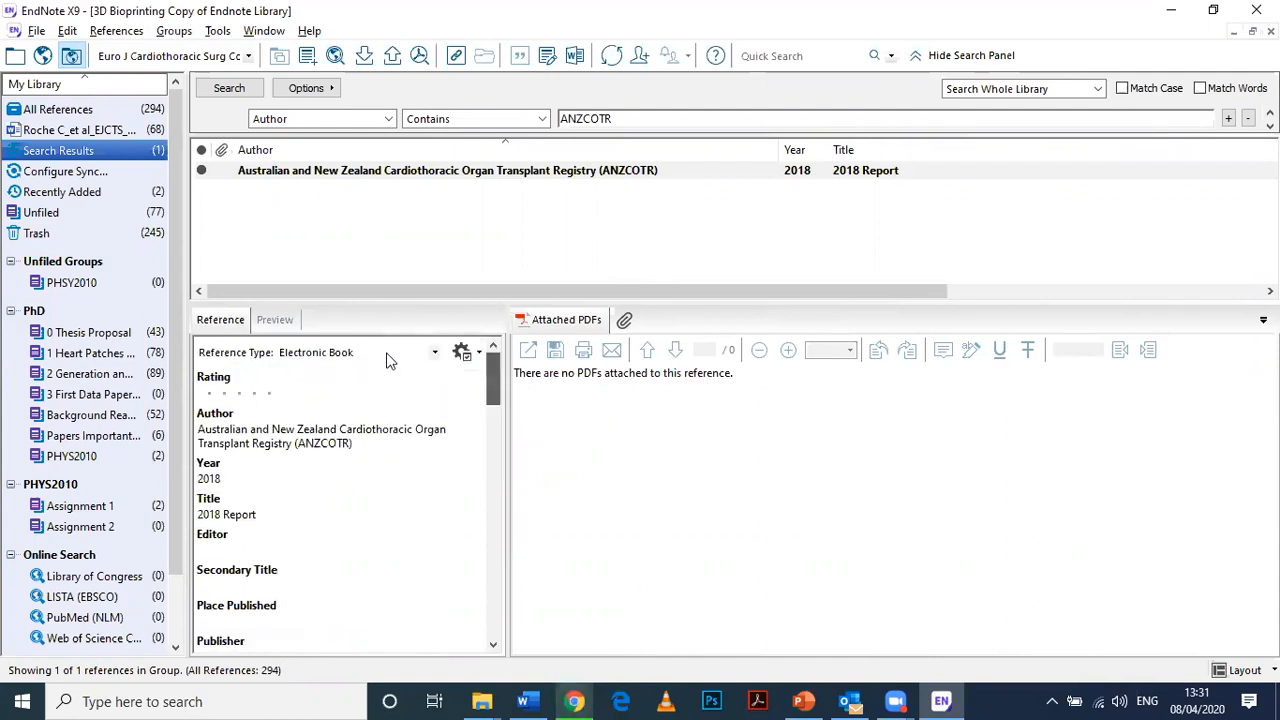
Return the ANZCOTR record's reference type to Electronic Article and look through its fields, including E-Pub Date and Date Accessed
left_click(388, 358)
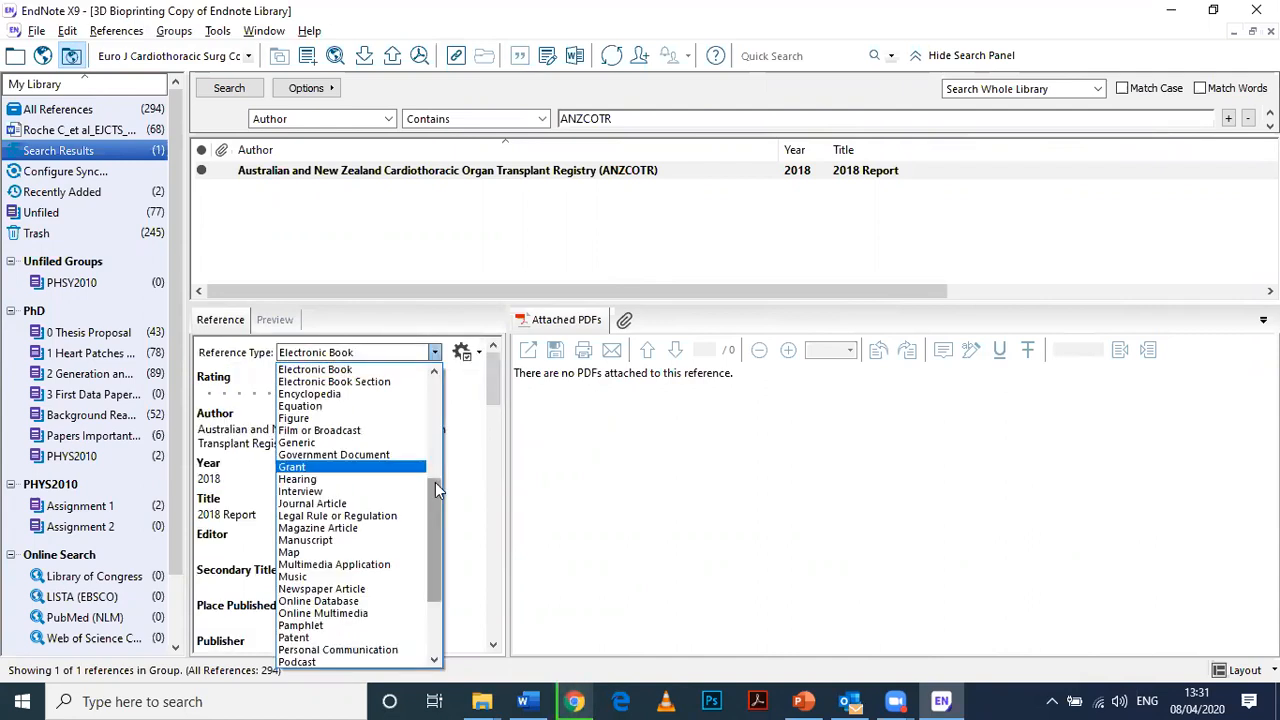
scroll(435, 482, "up", 2)
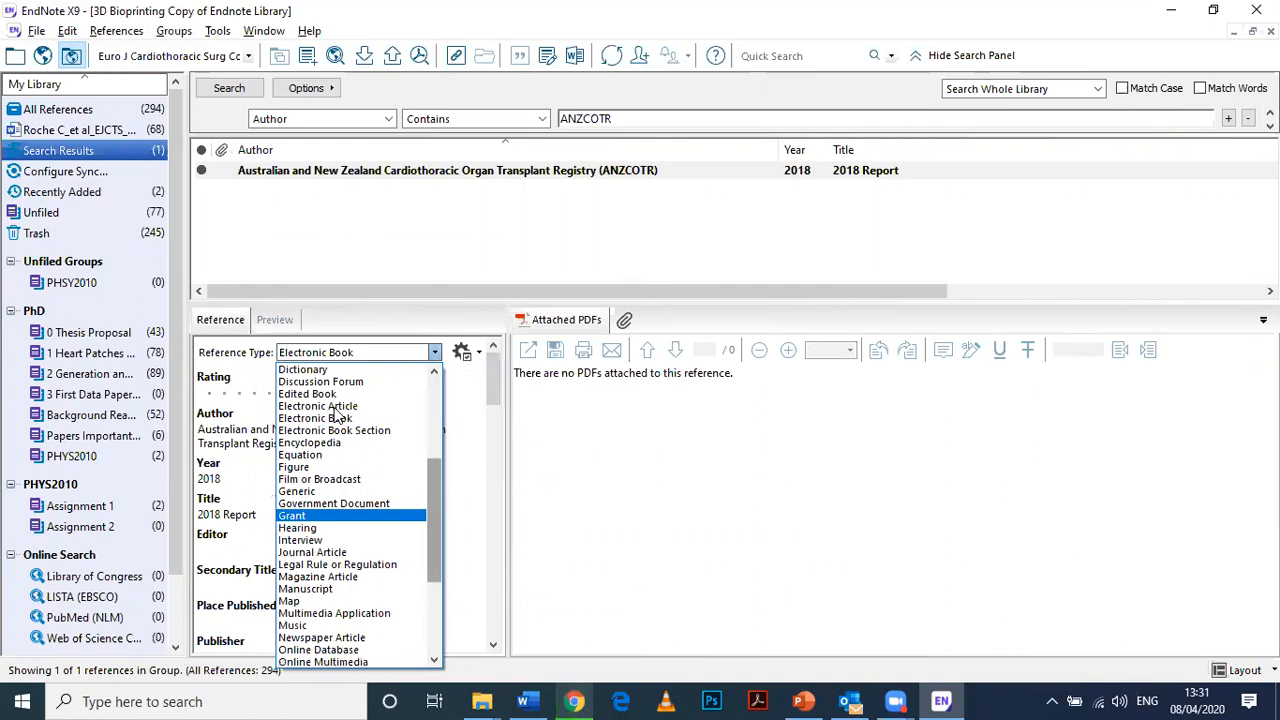
left_click(334, 408)
scroll(334, 407, "down", 5)
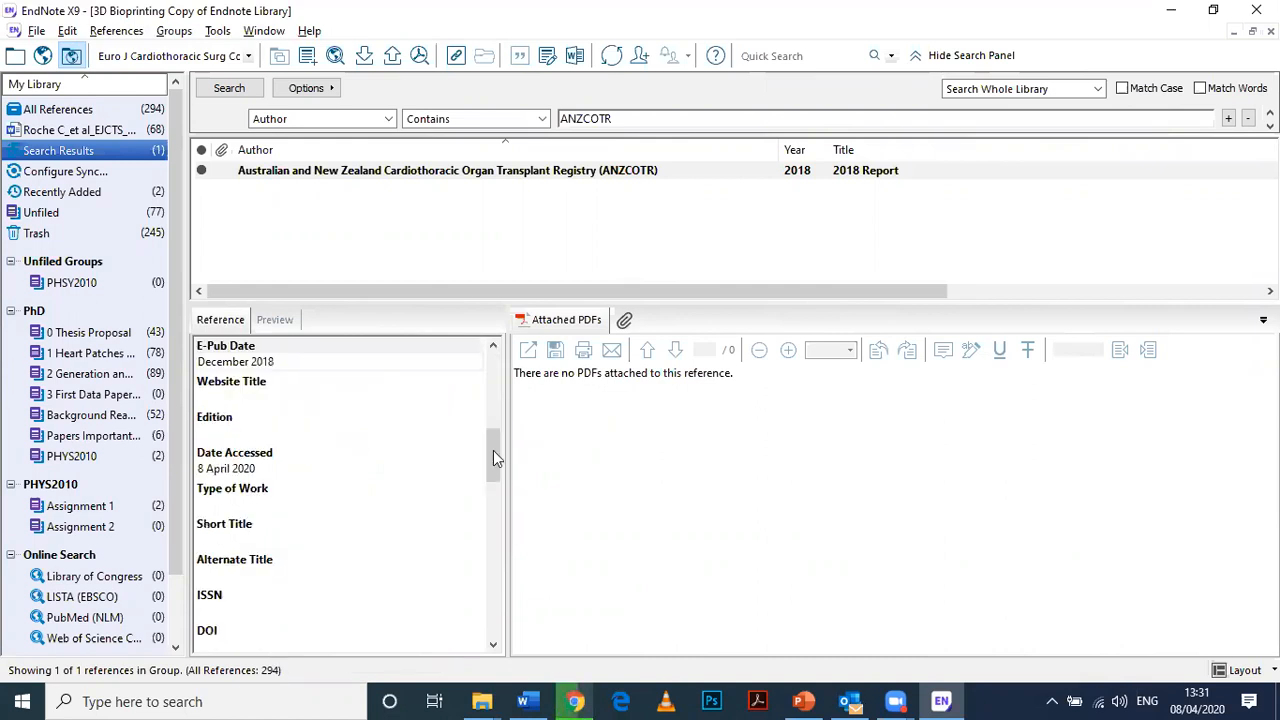
left_click_drag(493, 450, 486, 364)
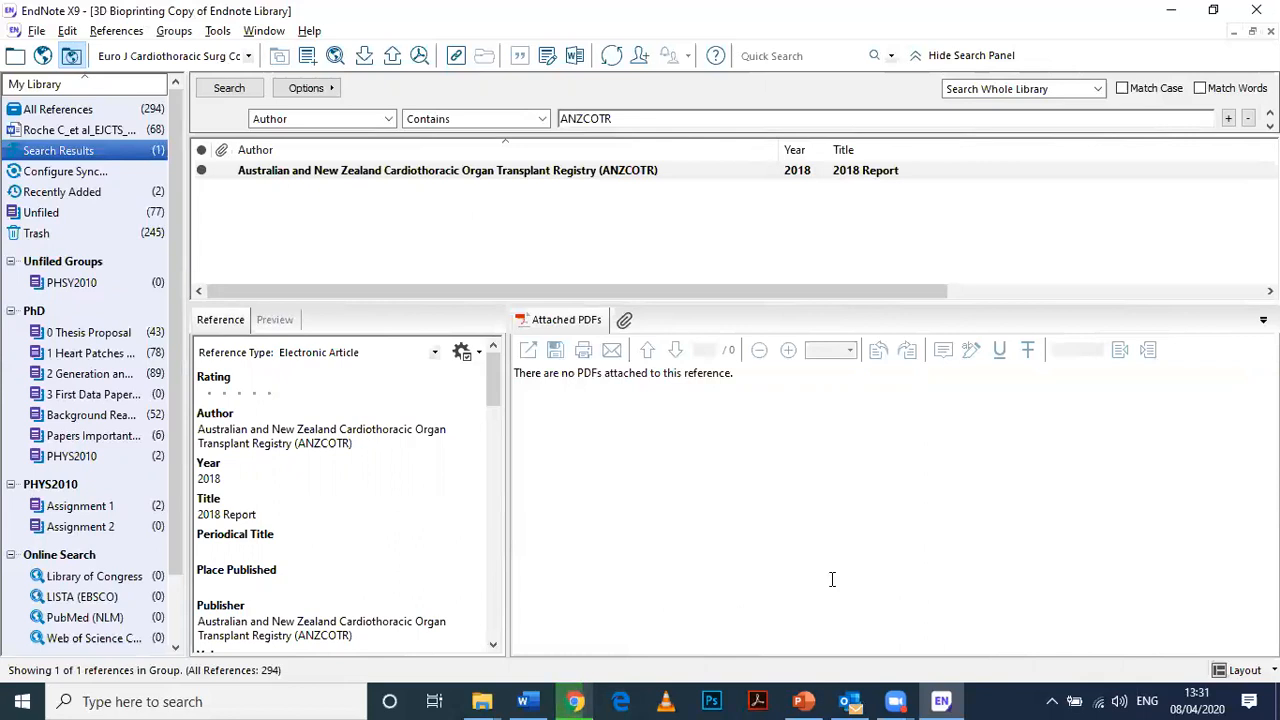
mouse_move(580, 700)
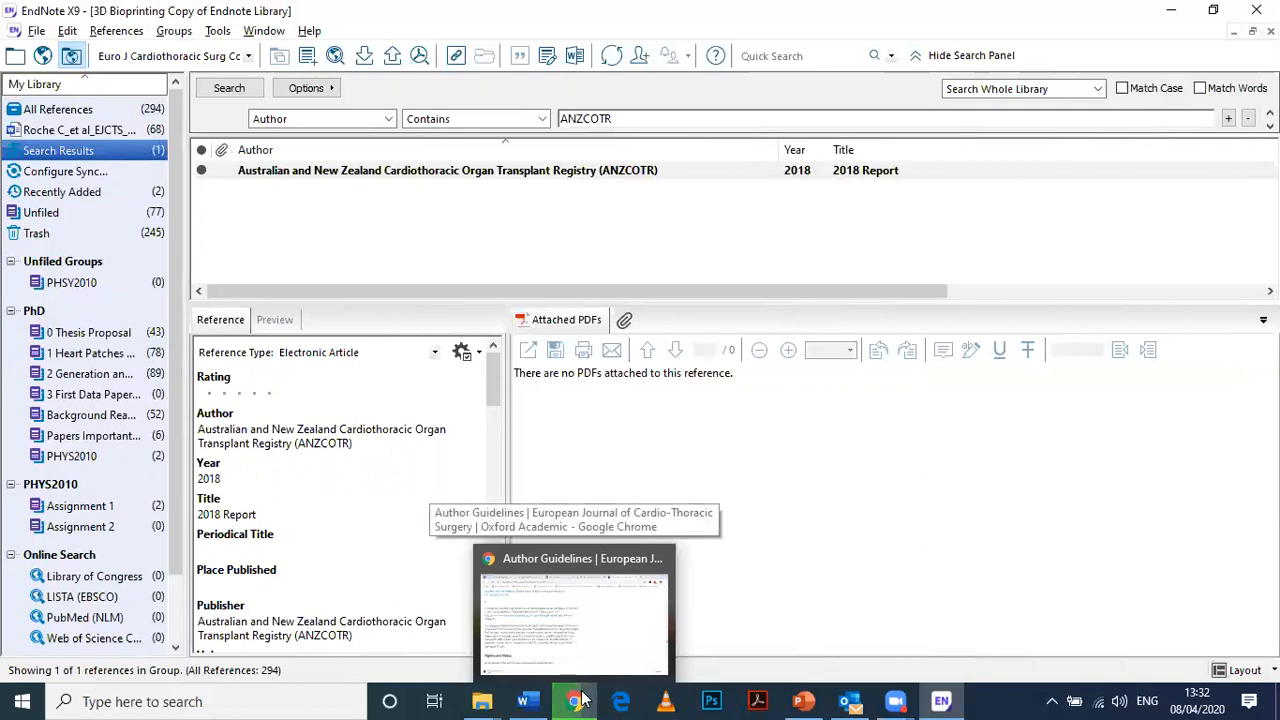
mouse_move(851, 701)
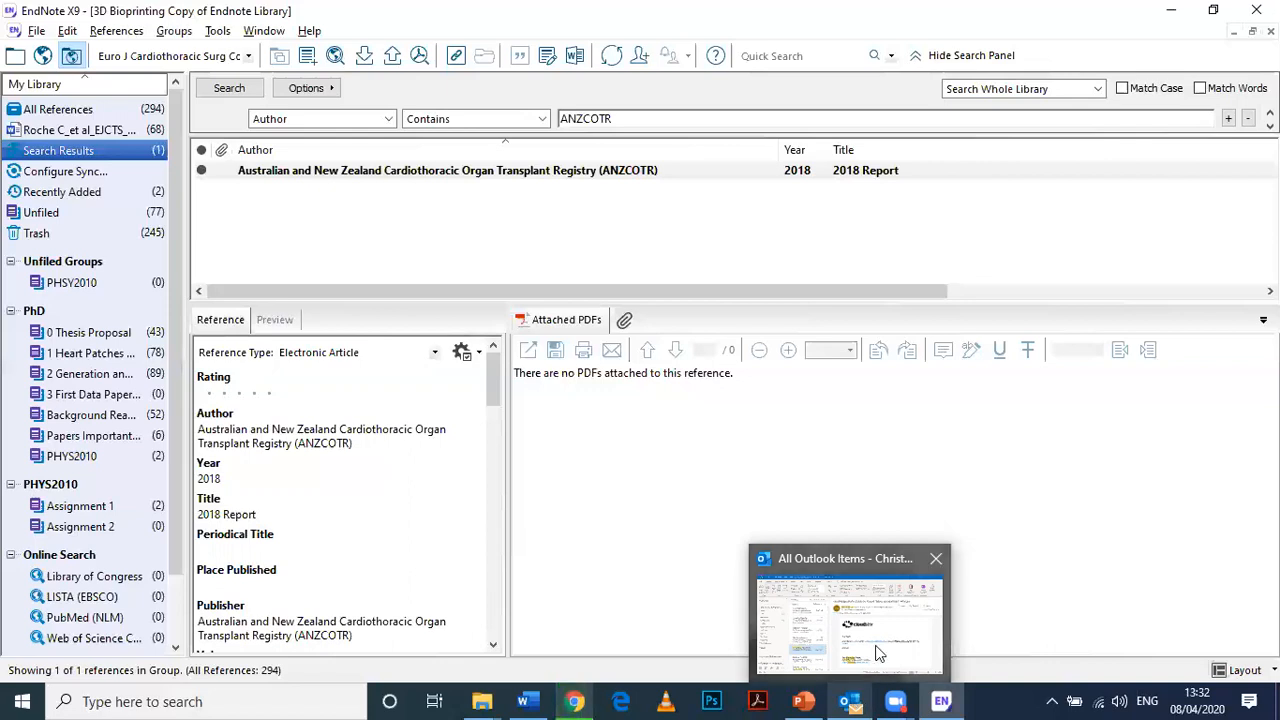
mouse_move(875, 652)
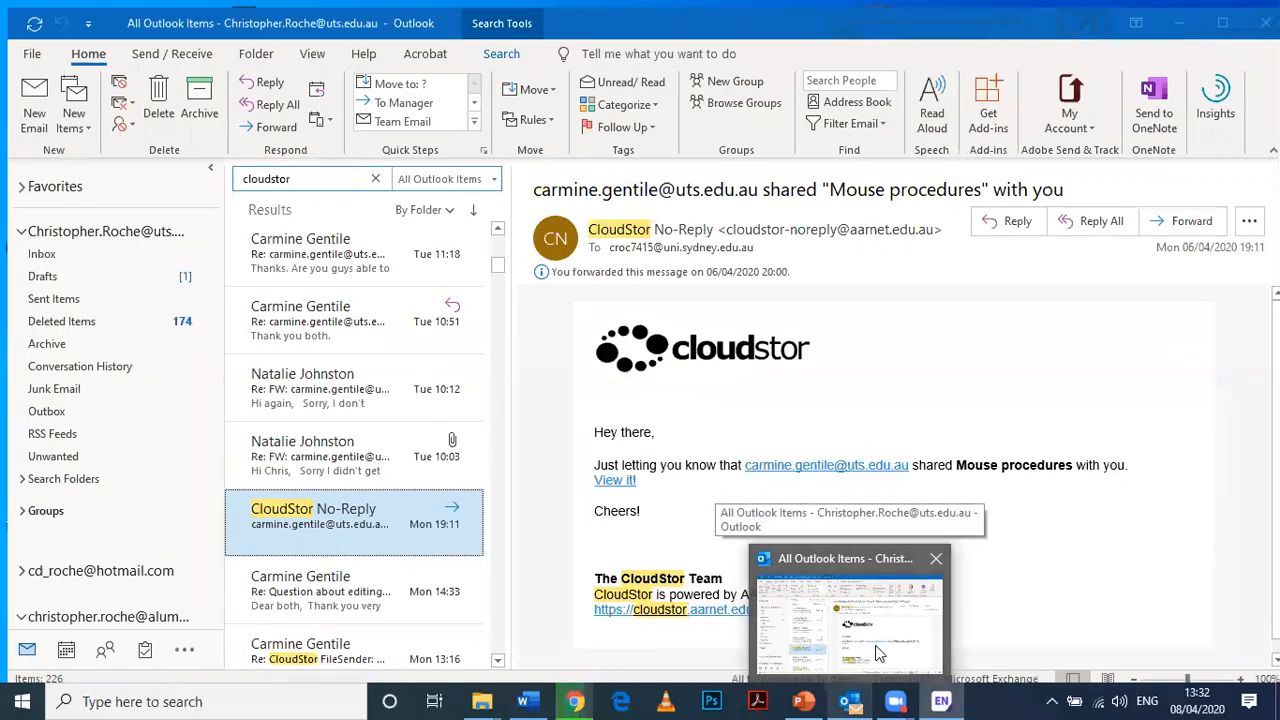